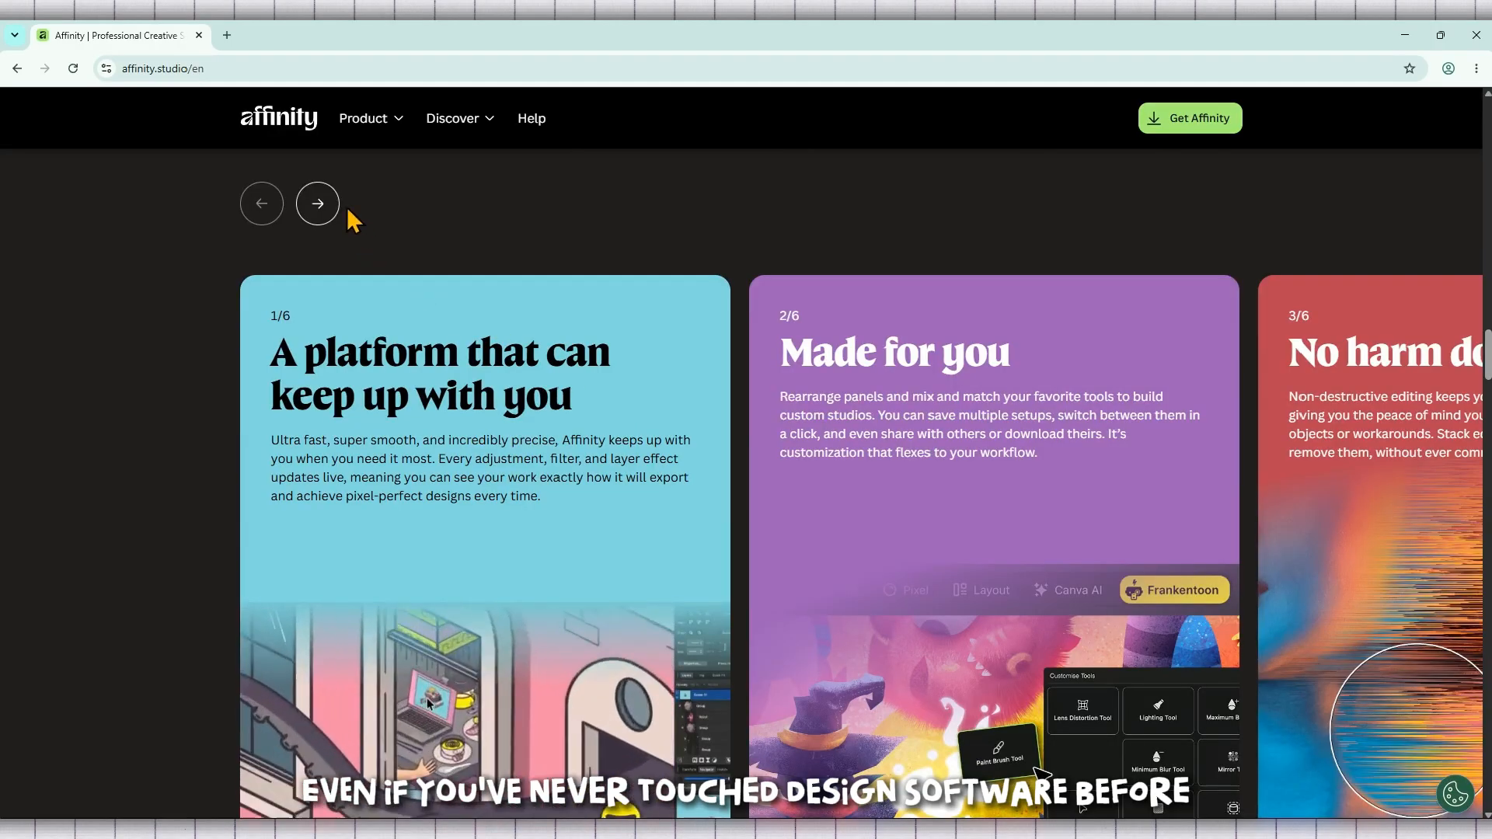
Step: Page through the feature carousel on the Affinity homepage
left_click(319, 202)
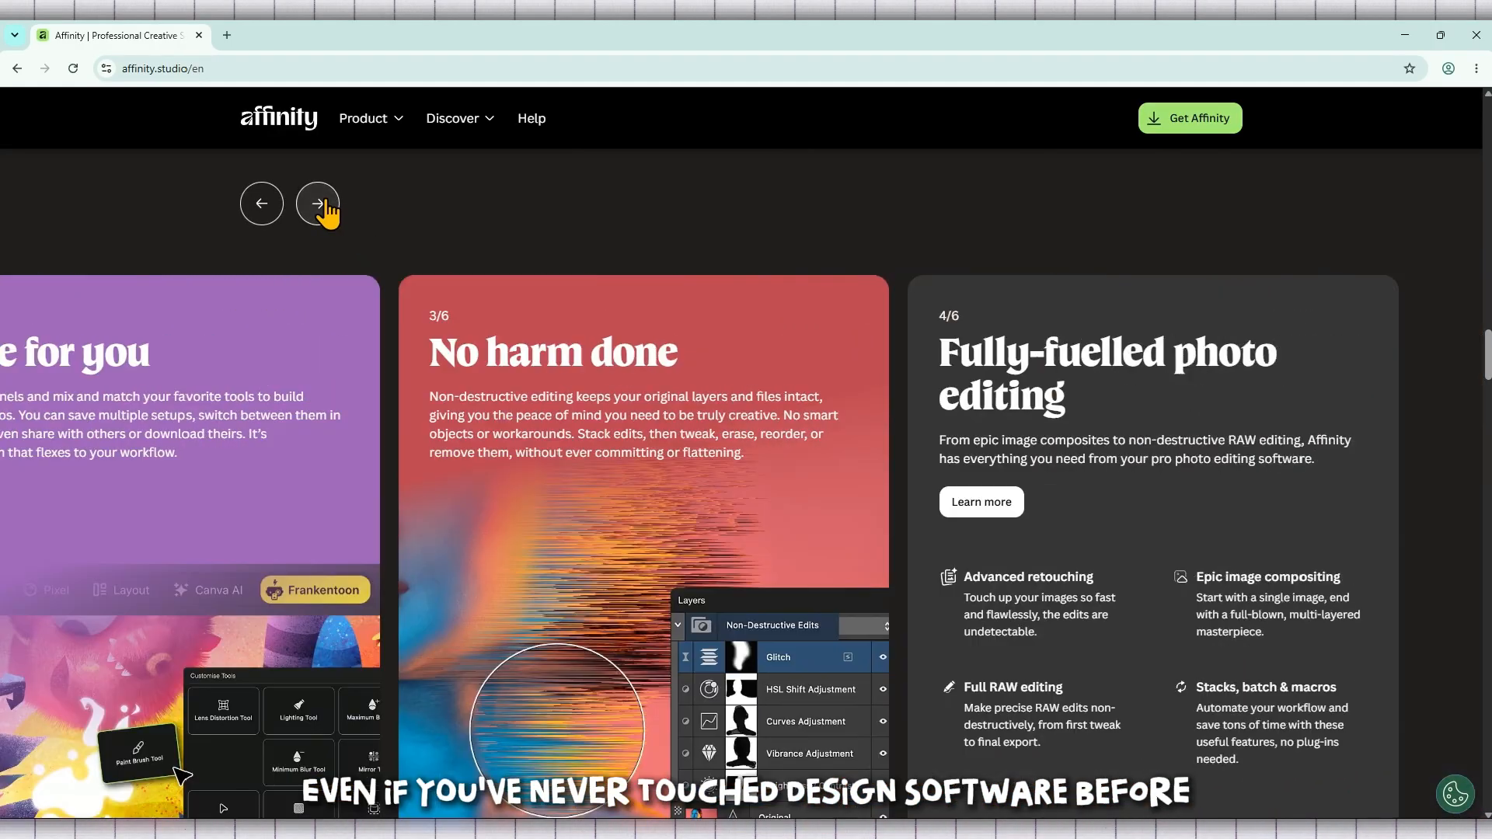
left_click(319, 204)
left_click(319, 204)
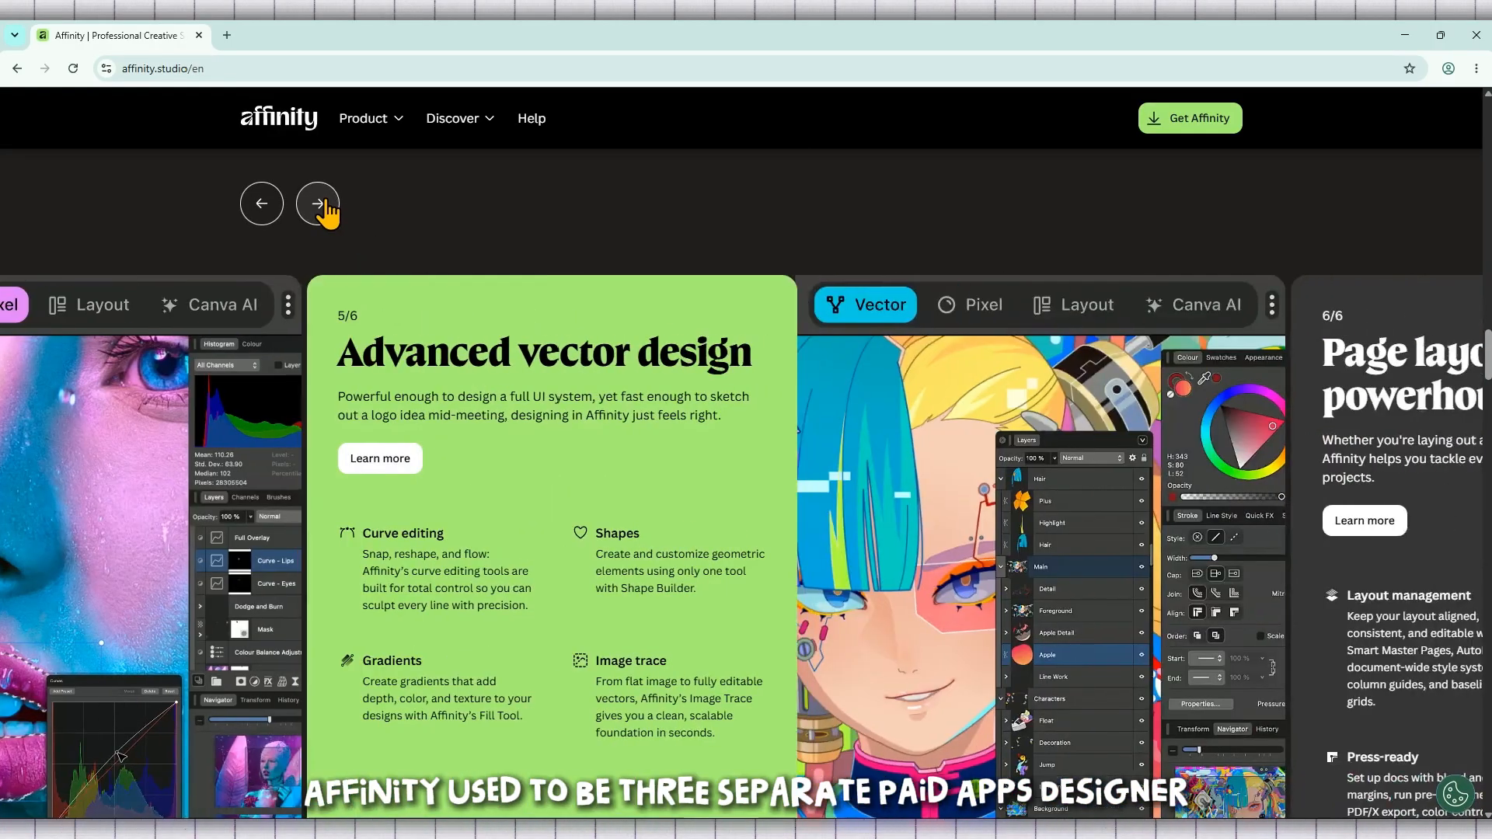
left_click(319, 203)
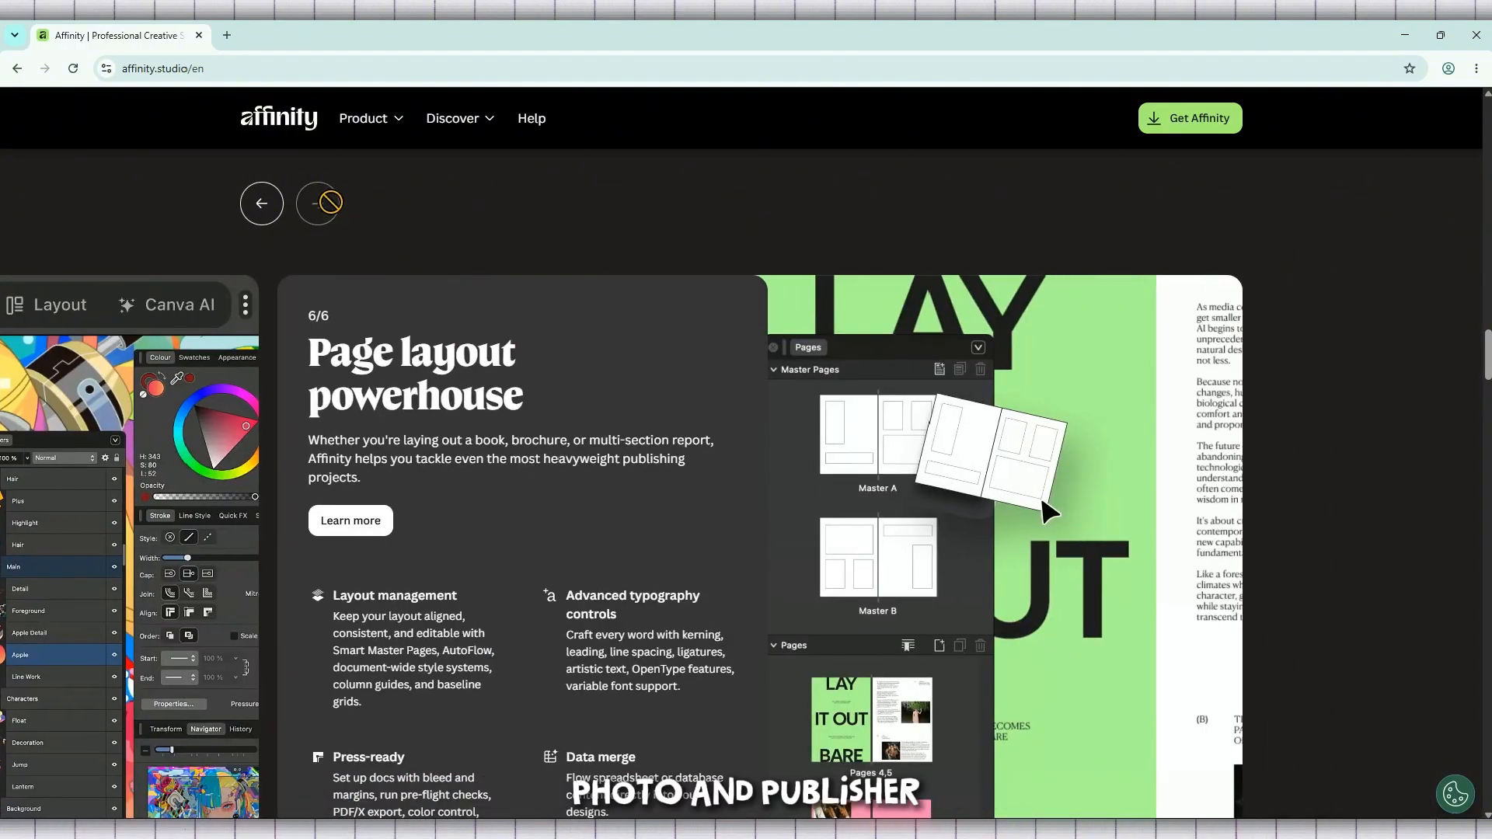
Step: Scroll down the Affinity homepage to review its sections
scroll(400, 237, "down", 10)
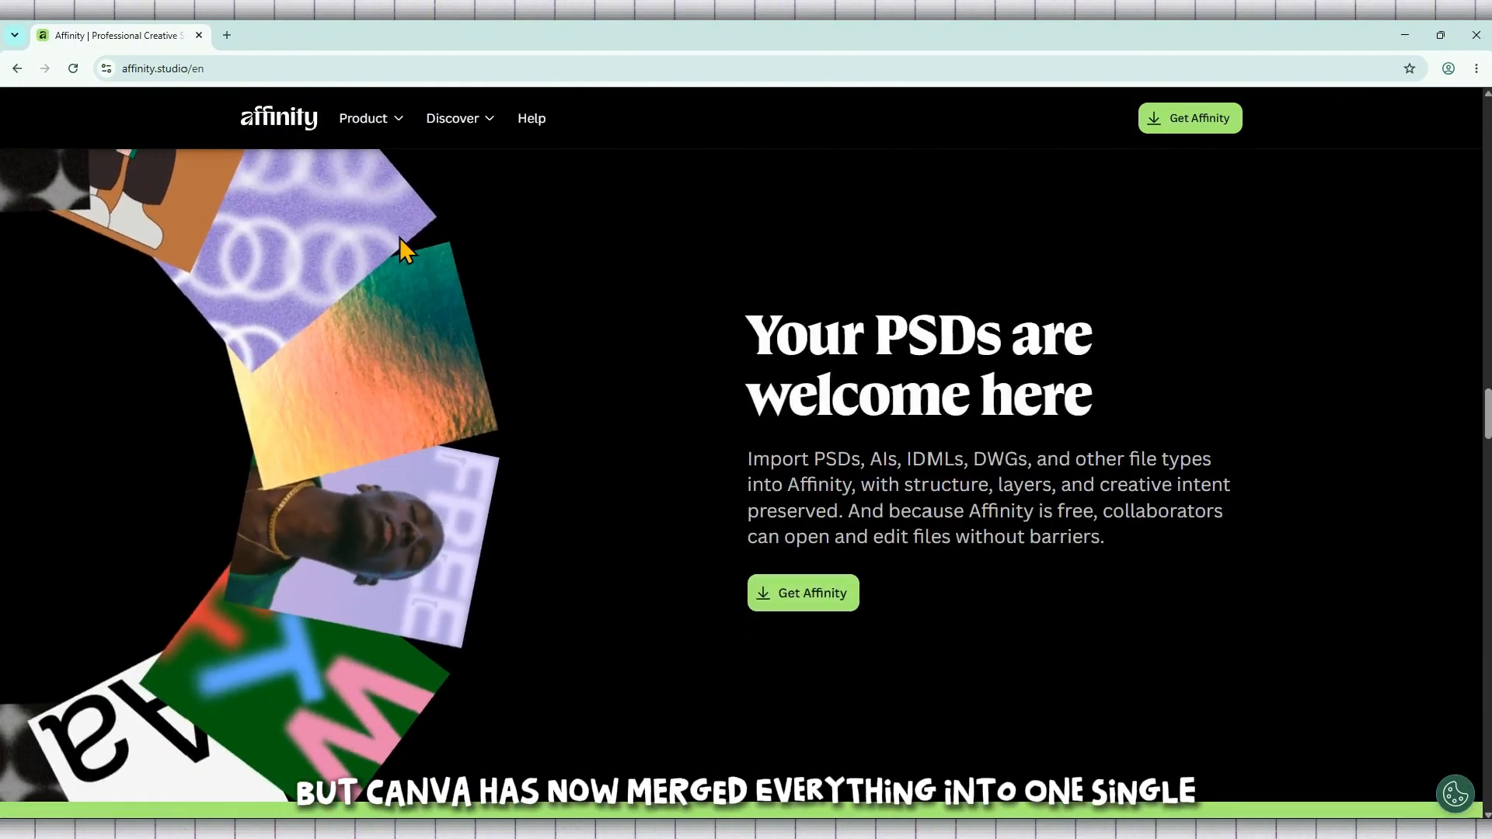
scroll(399, 236, "down", 10)
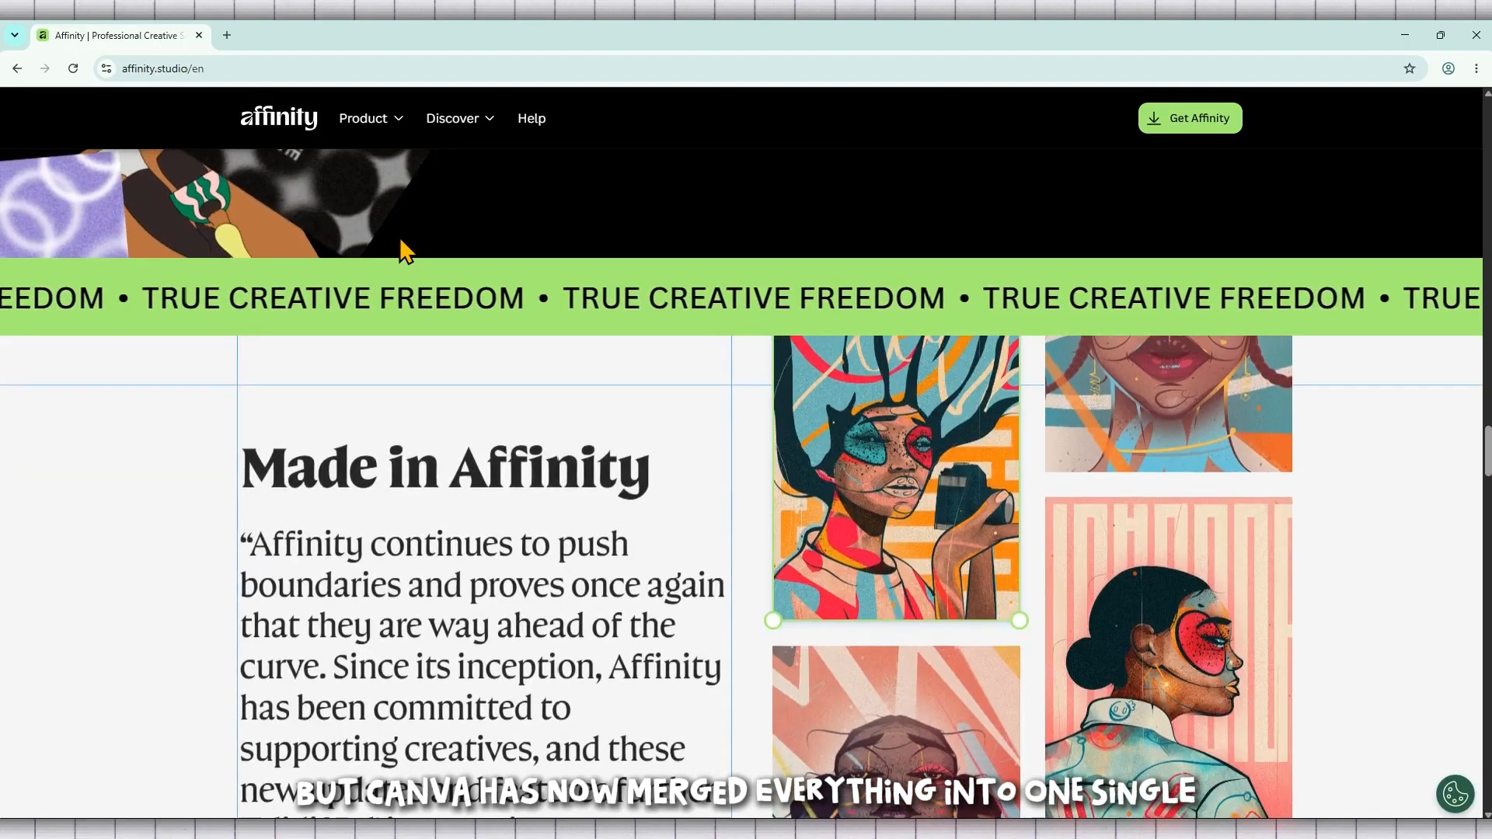
scroll(399, 249, "down", 3)
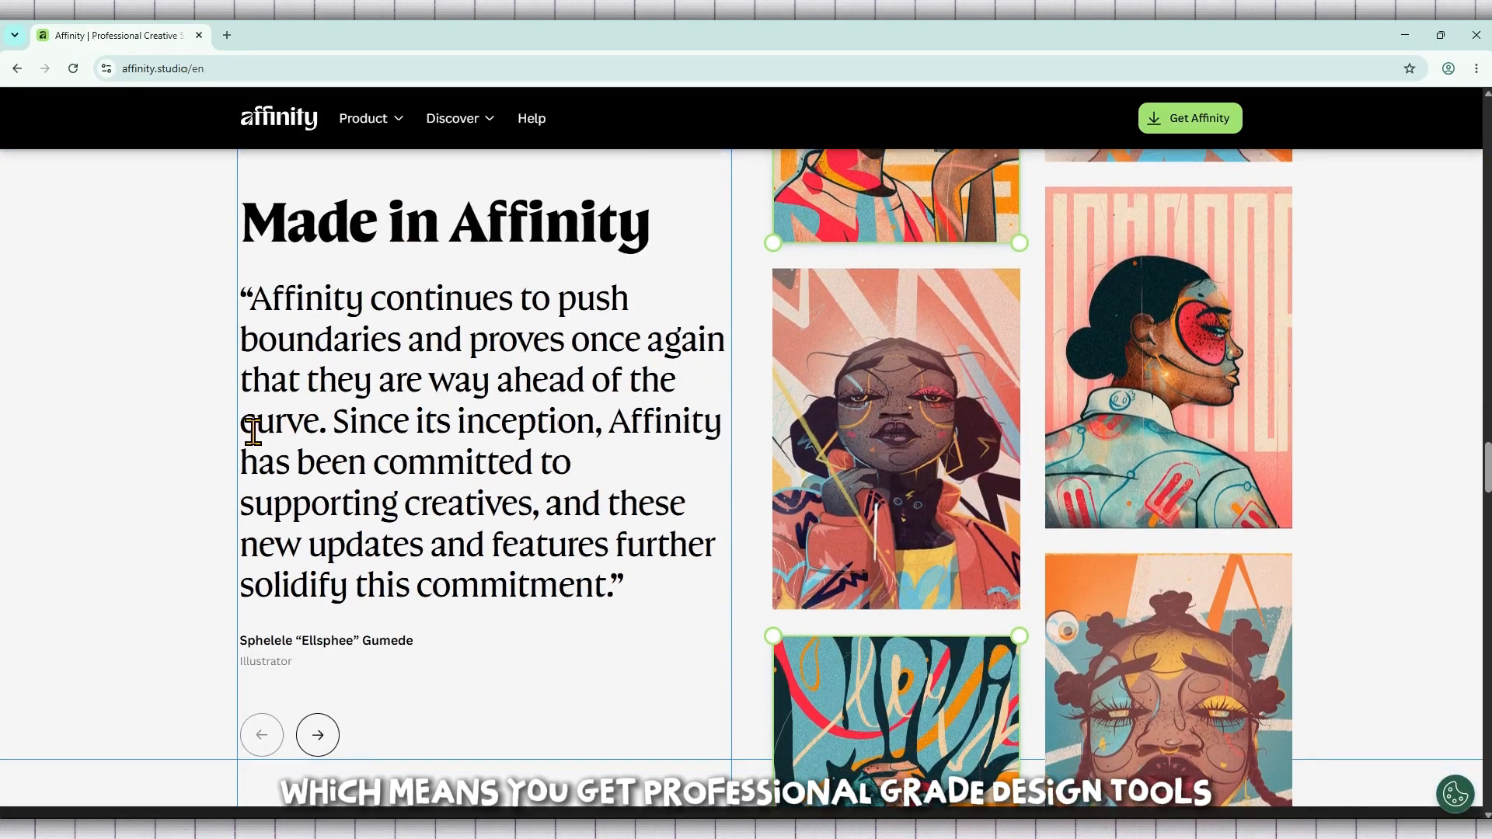
scroll(256, 439, "down", 5)
scroll(279, 427, "down", 4)
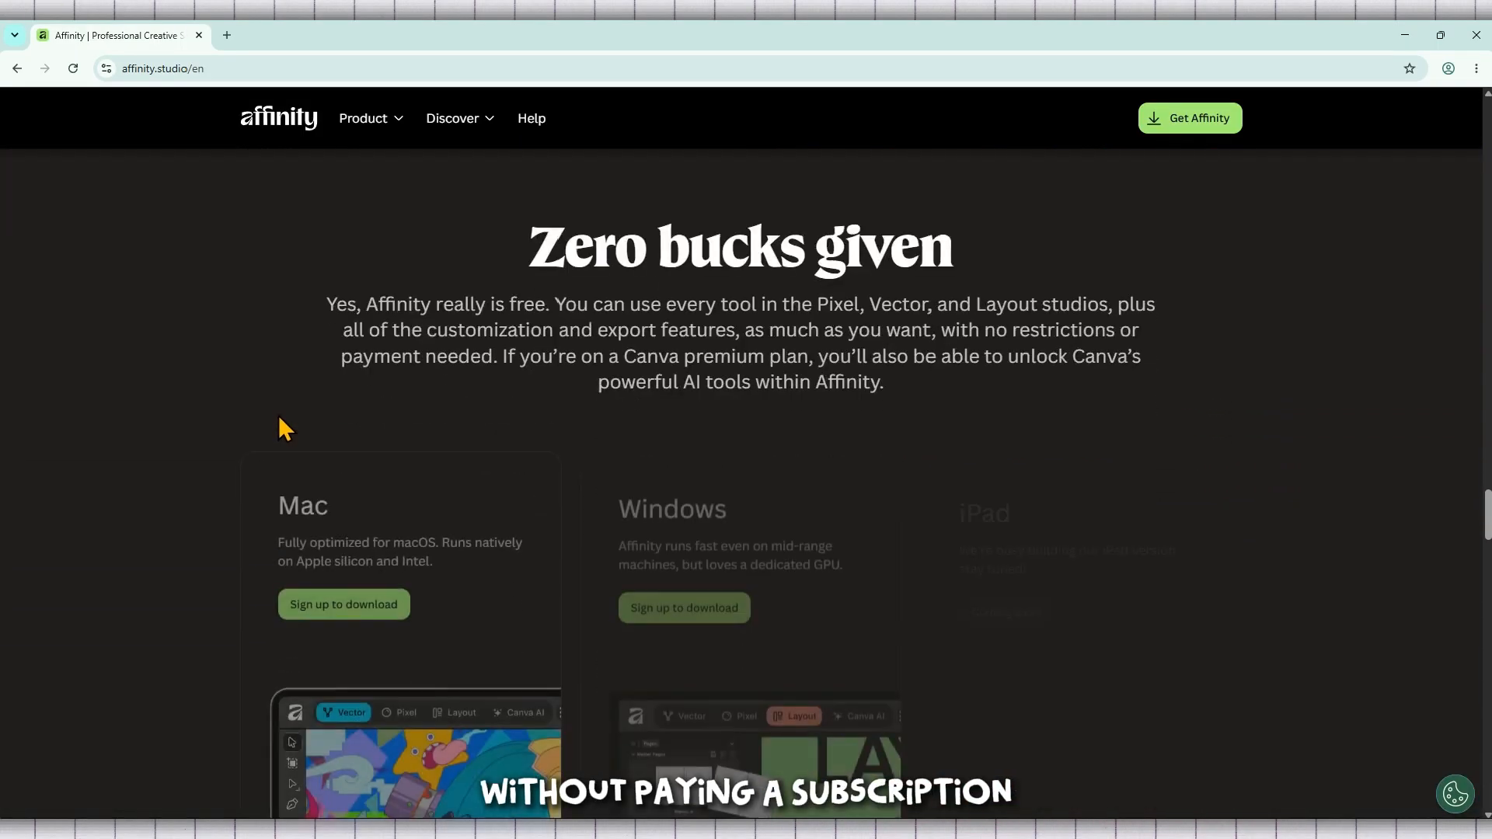
scroll(280, 427, "down", 3)
scroll(283, 428, "down", 8)
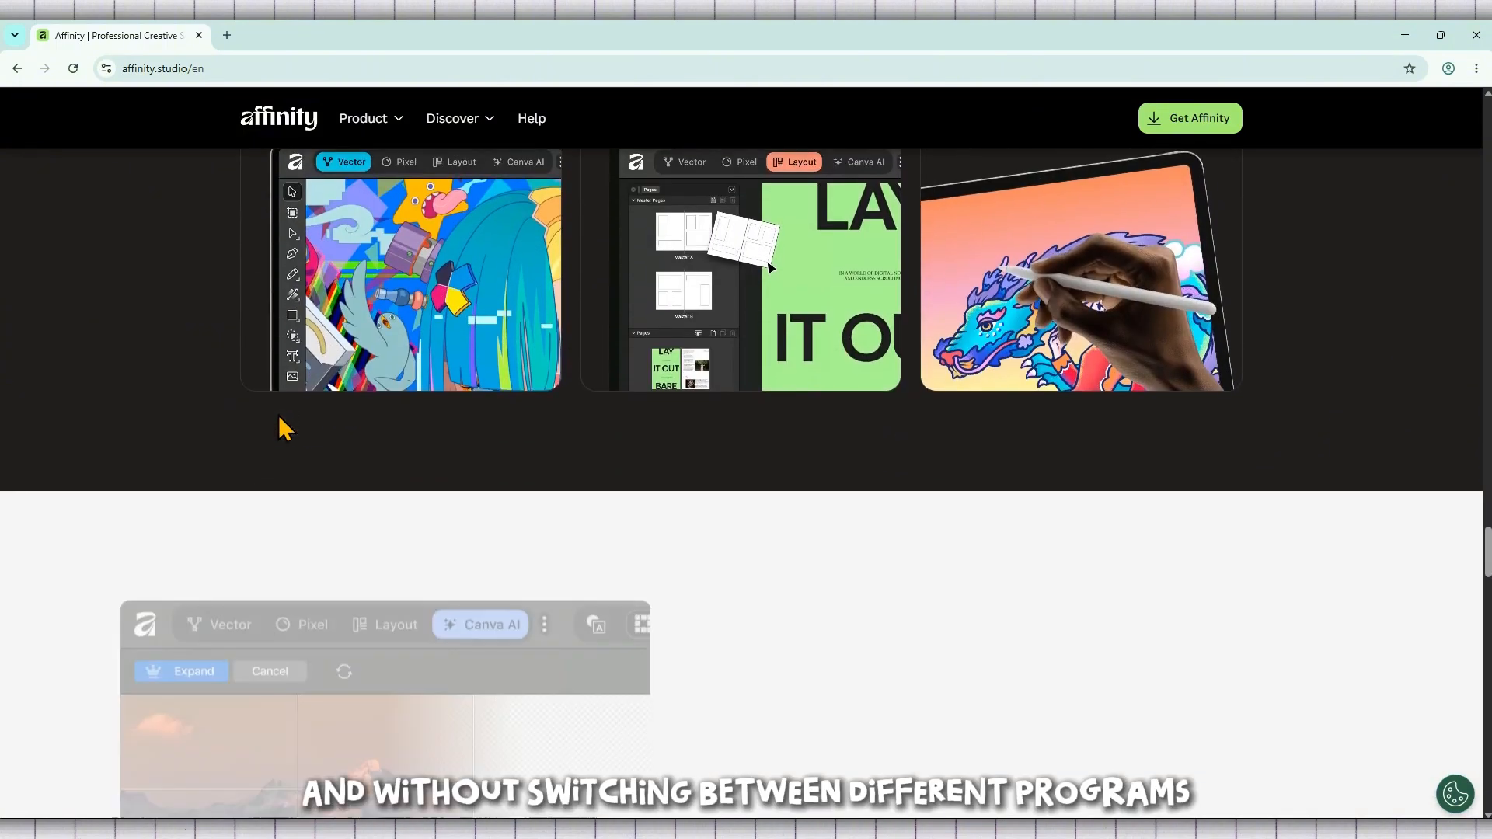
scroll(281, 430, "down", 10)
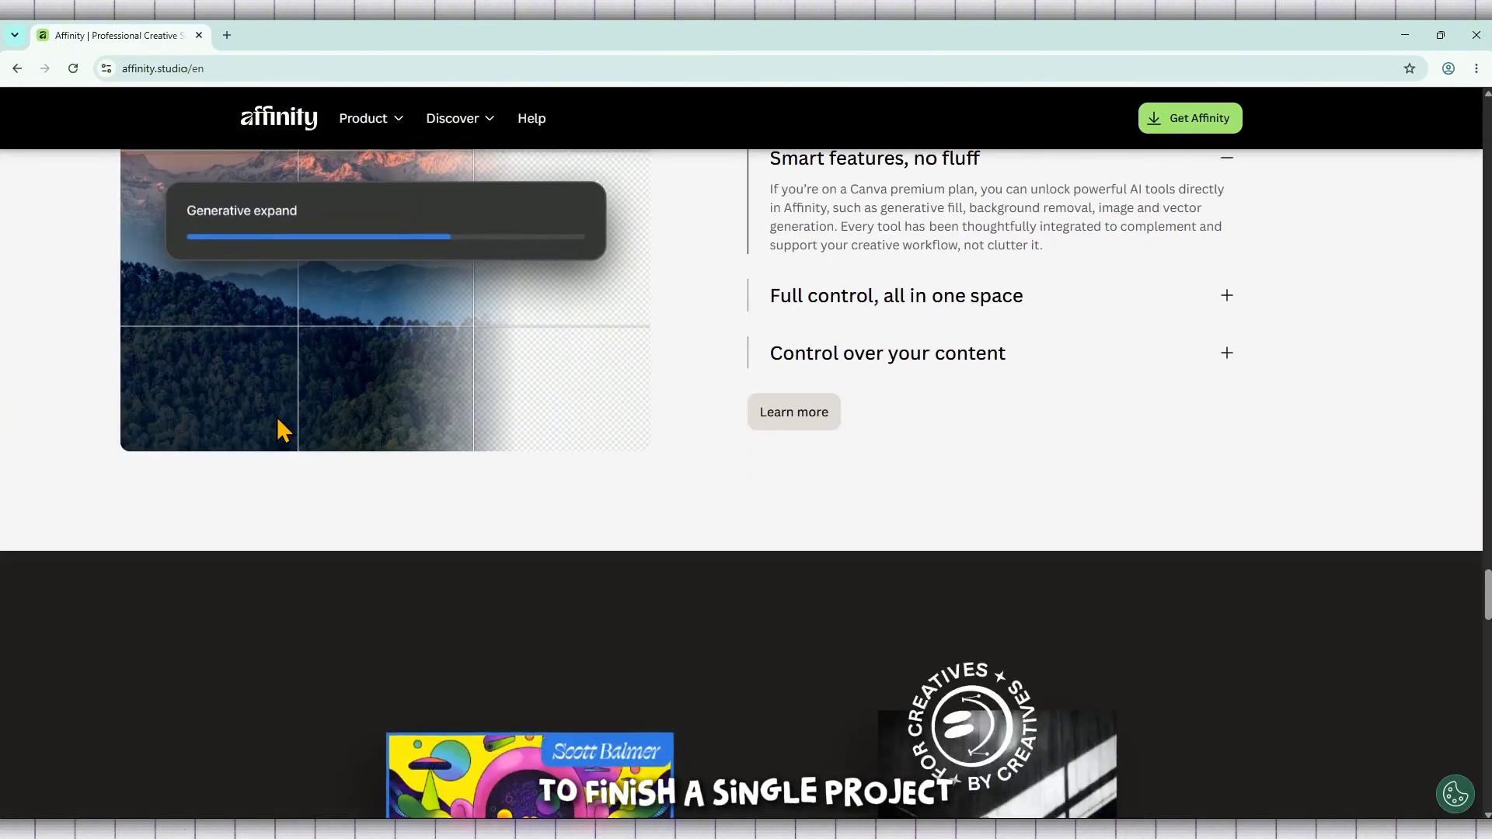
scroll(282, 430, "down", 12)
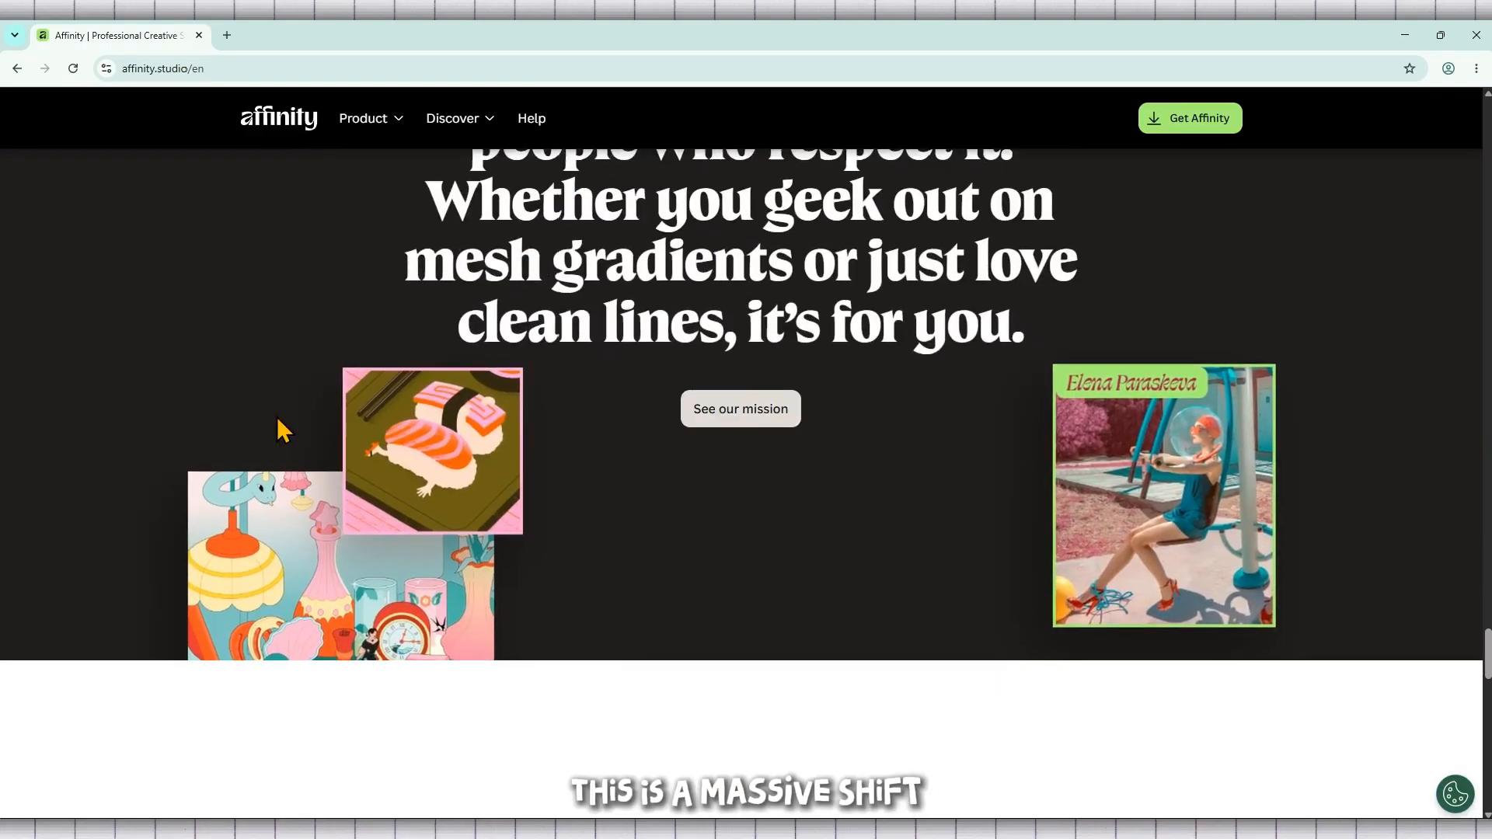
scroll(281, 428, "down", 5)
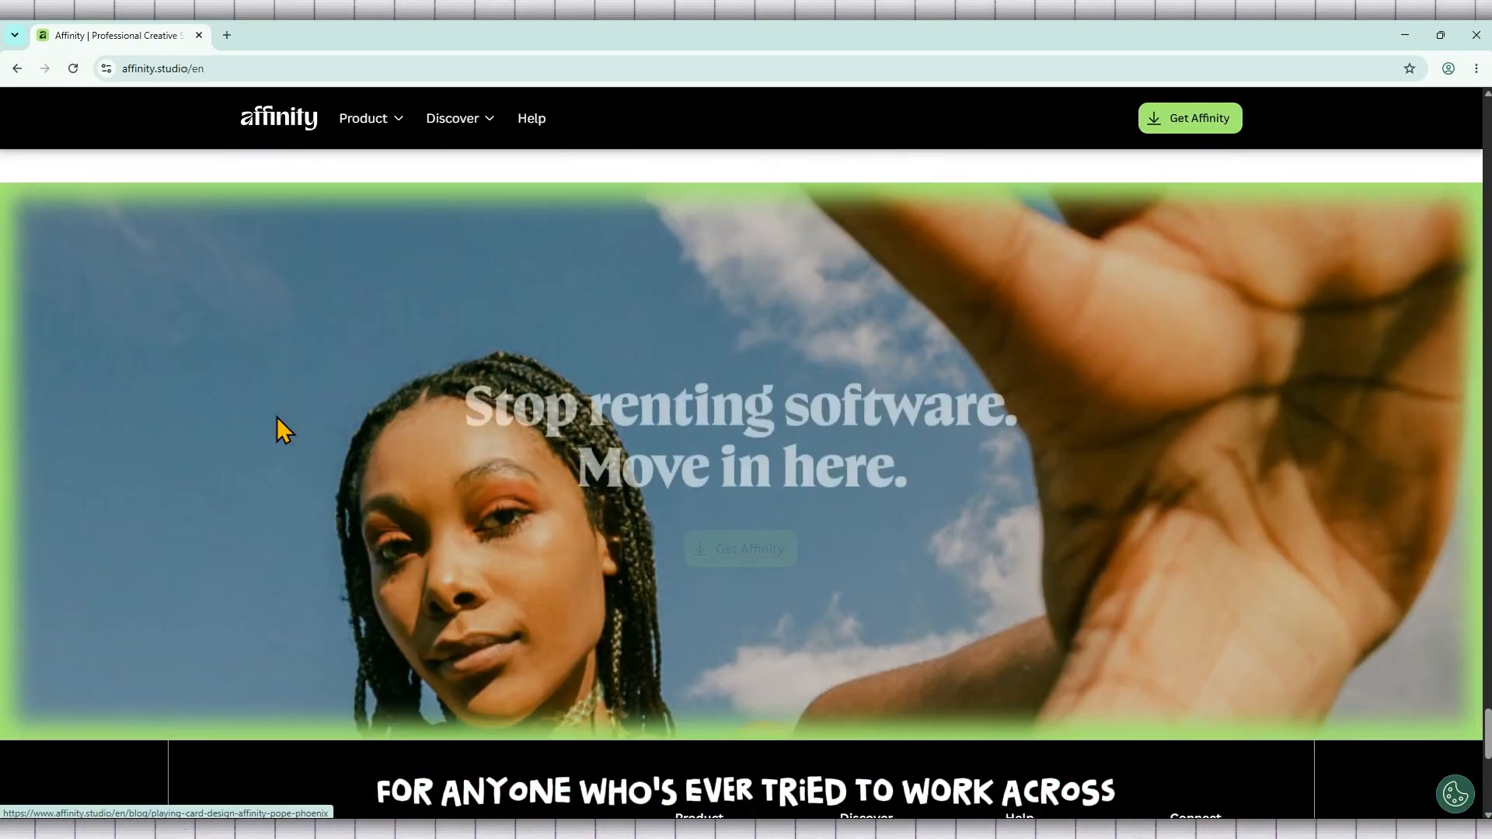
scroll(283, 427, "down", 1)
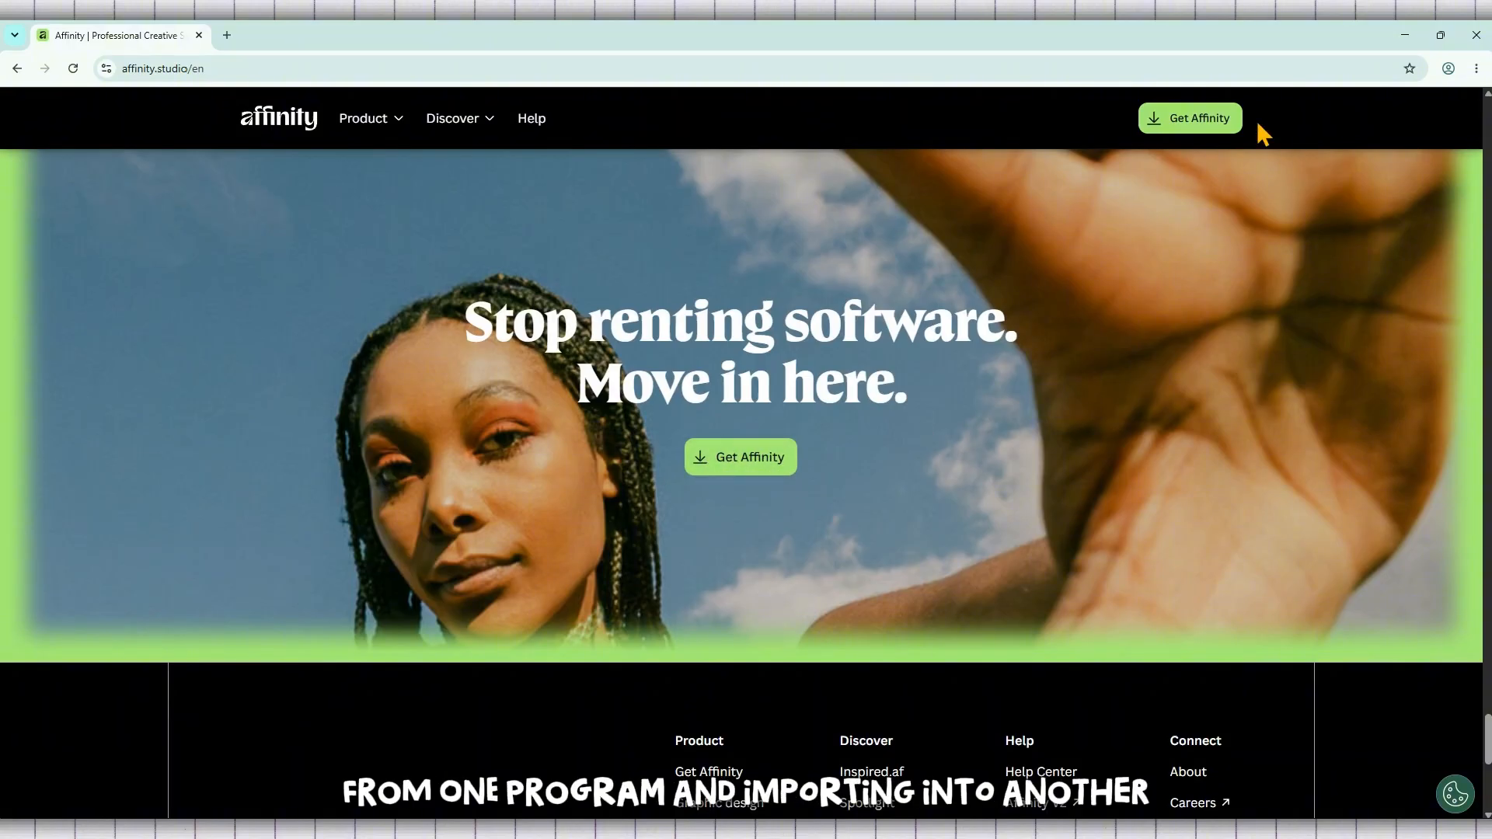
Step: Open the Get Affinity download page and review the macOS and Windows desktop options
left_click(1192, 123)
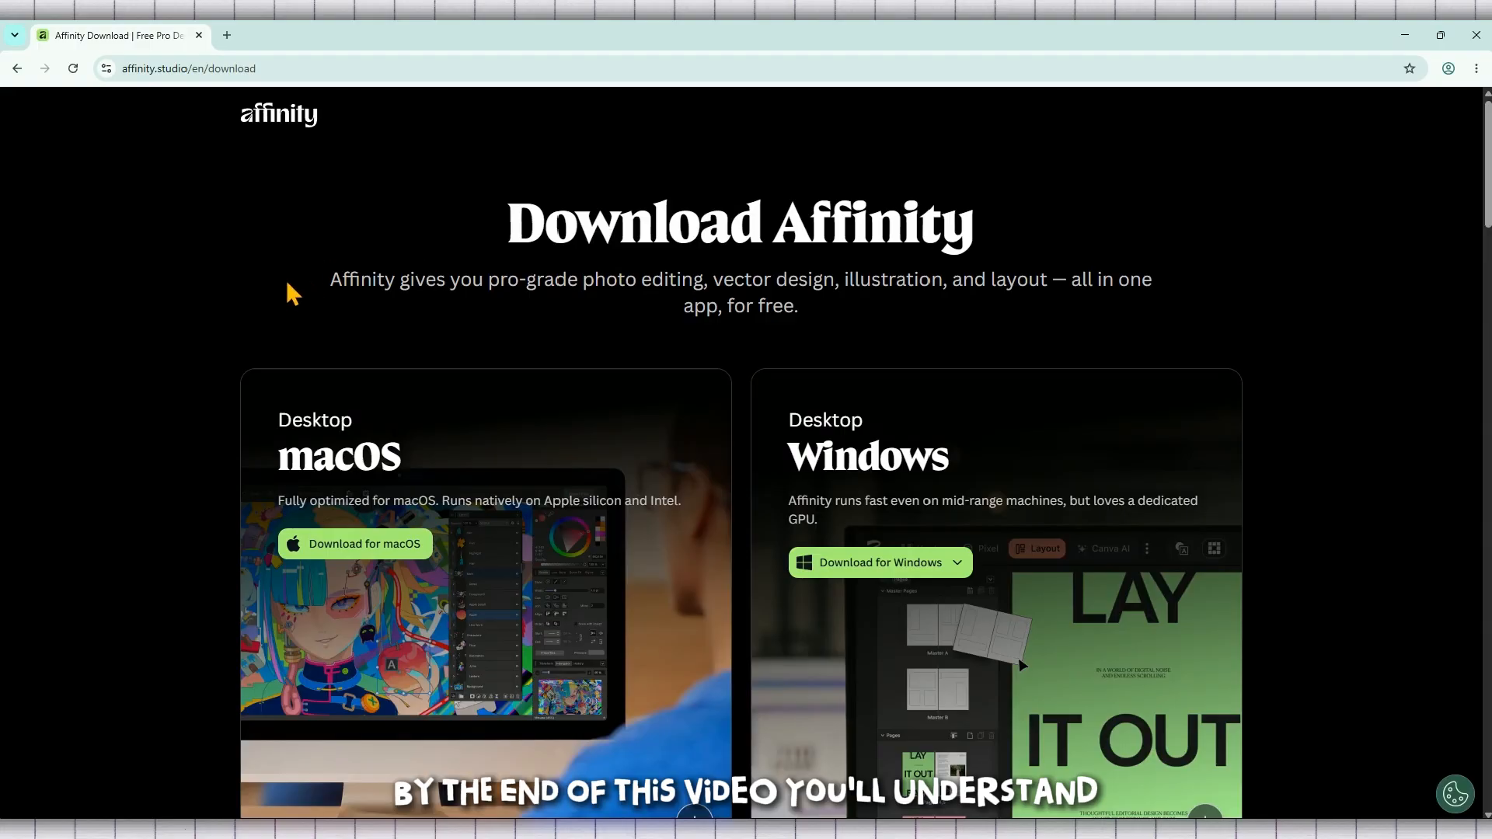
left_click_drag(470, 227, 971, 220)
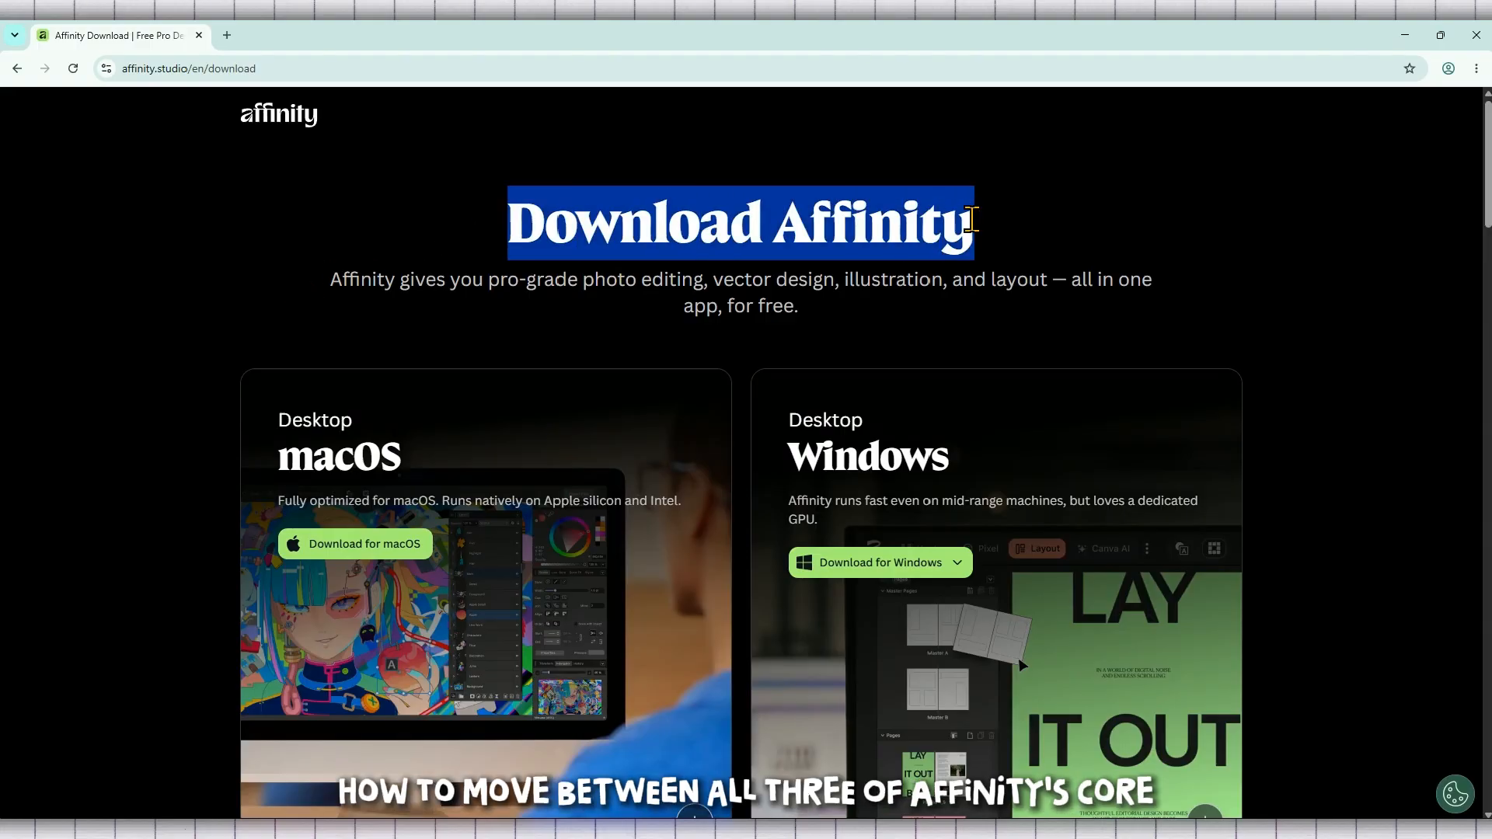
left_click(1018, 233)
left_click_drag(328, 278, 865, 328)
left_click(890, 327)
scroll(724, 307, "down", 4)
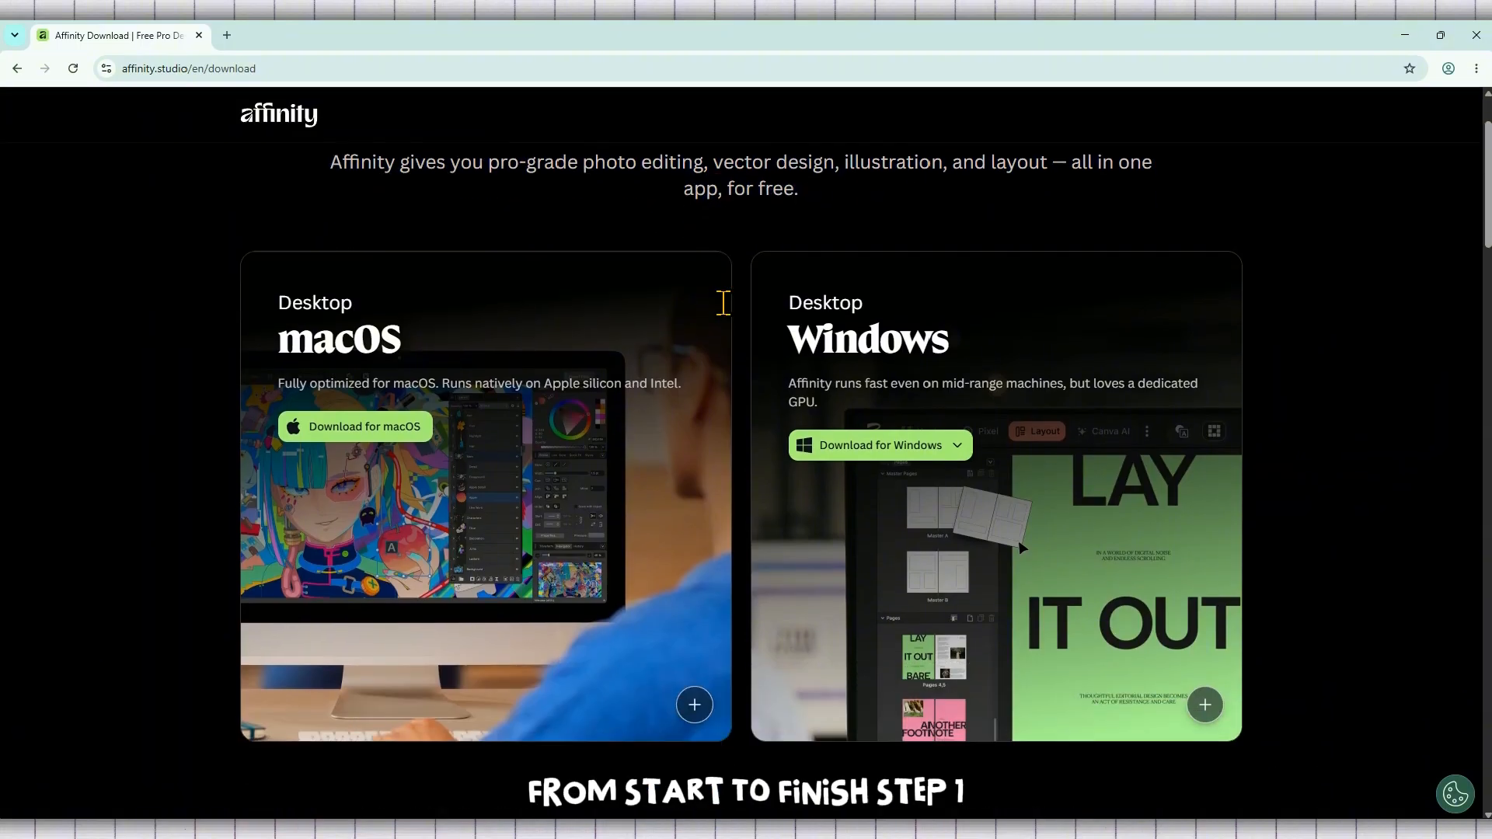
scroll(728, 315, "up", 2)
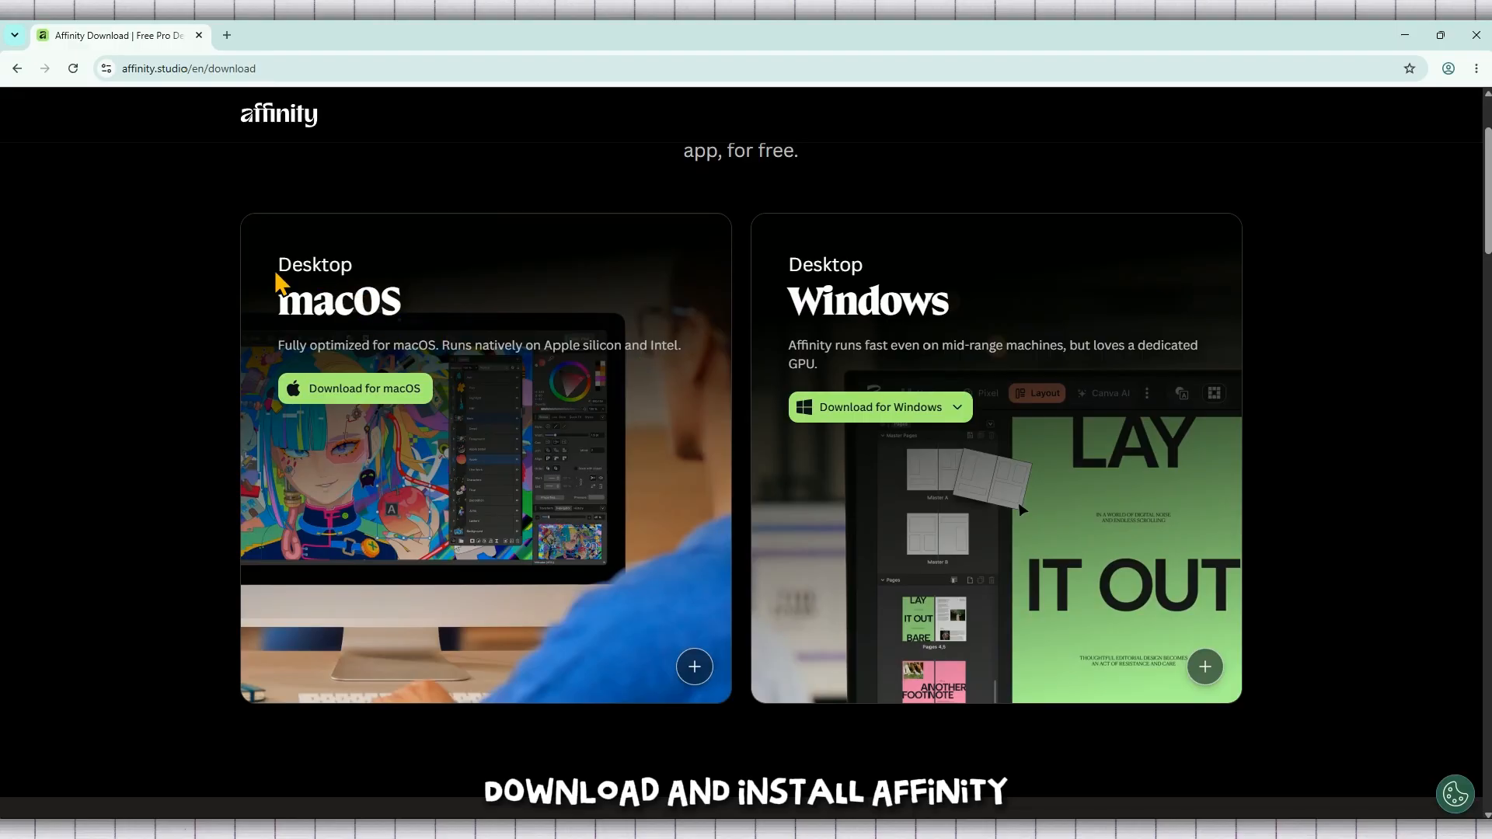
left_click_drag(273, 271, 441, 319)
left_click(941, 177)
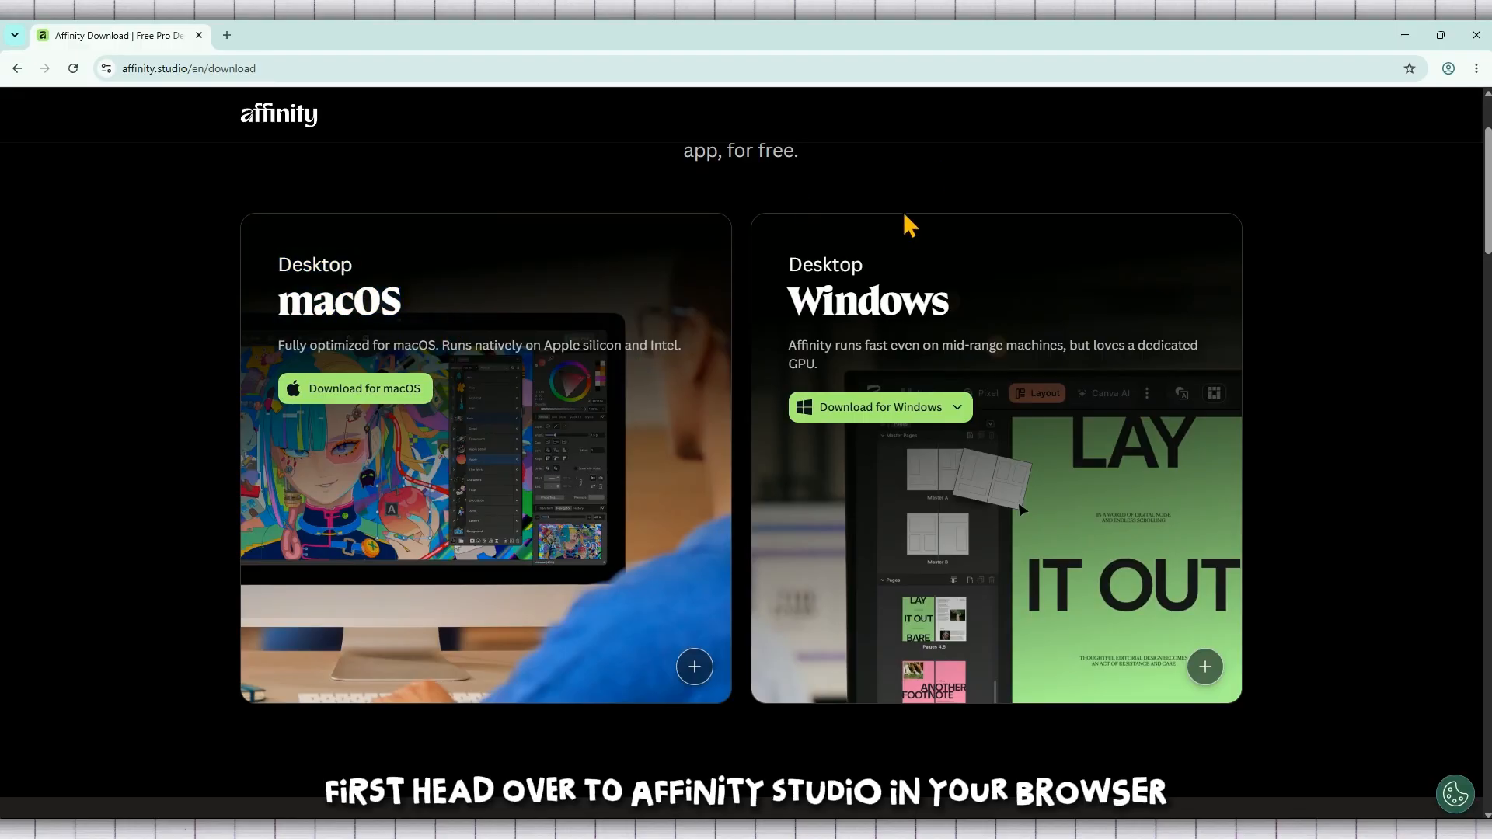
Step: Start the Windows (Intel/AMD) download of Affinity and cancel it from the browser's download history
left_click(962, 417)
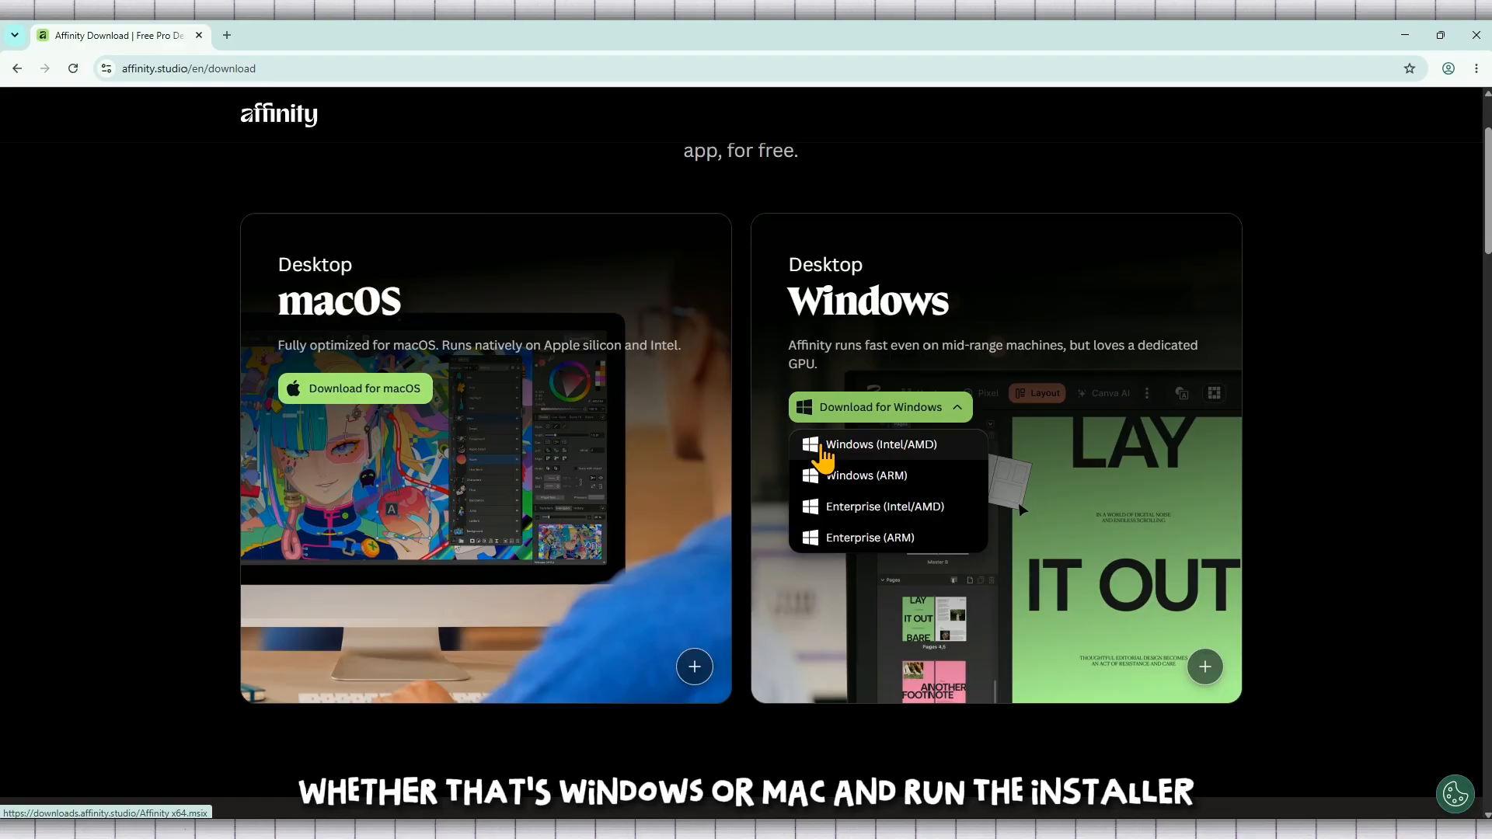
left_click(855, 412)
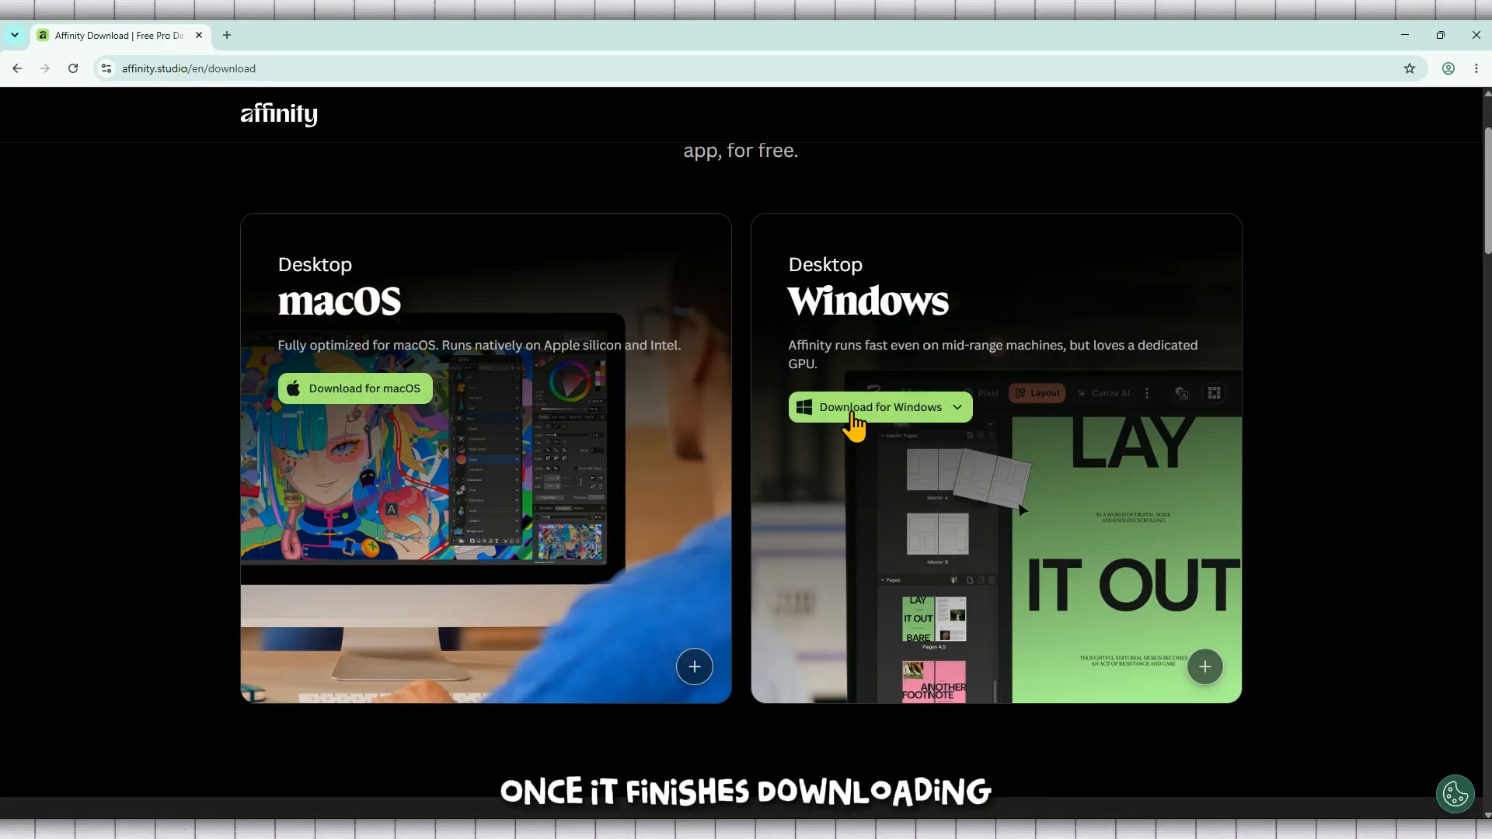
left_click(853, 416)
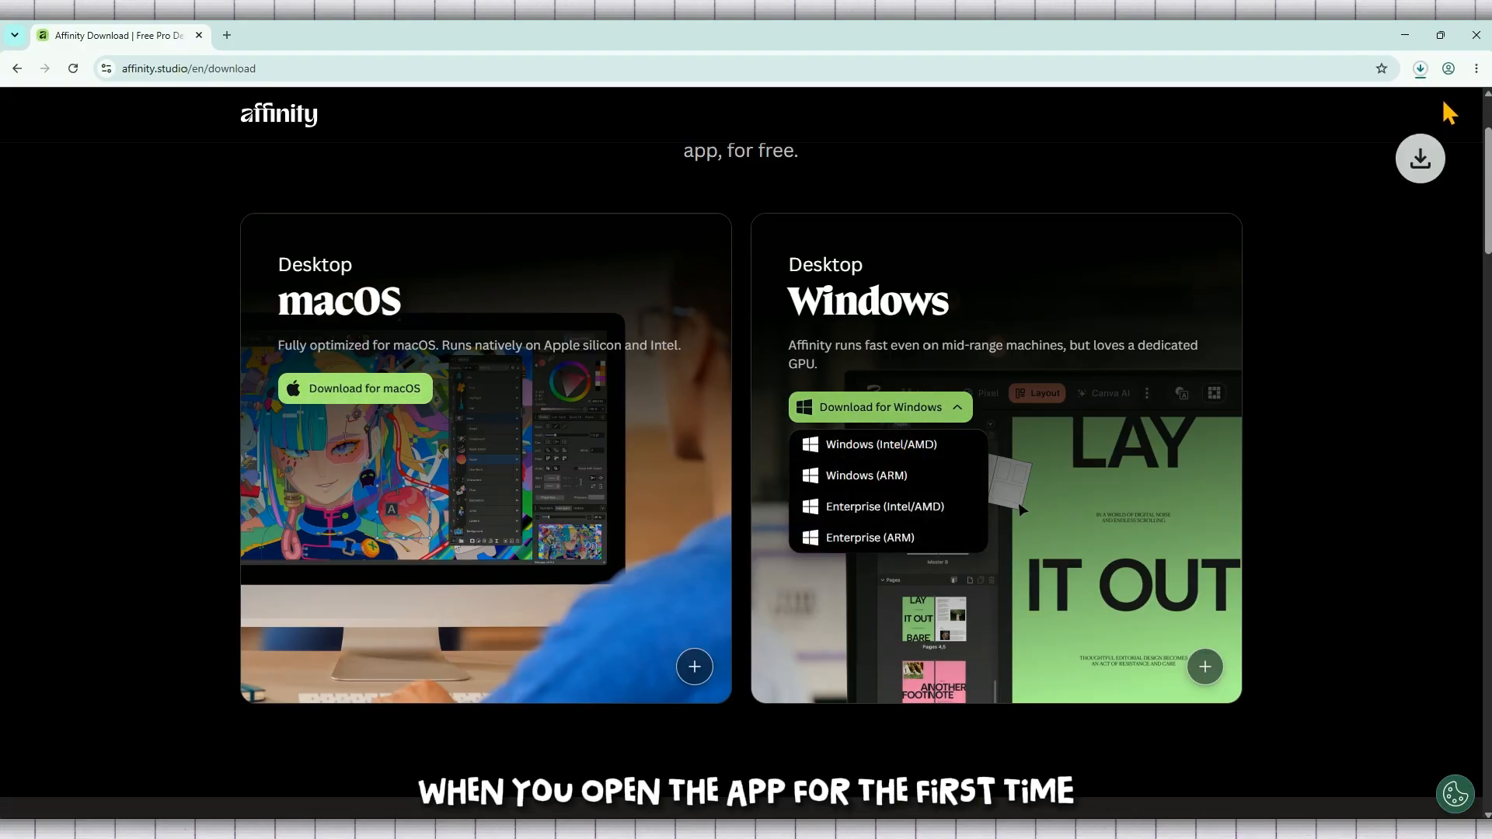
left_click(1420, 70)
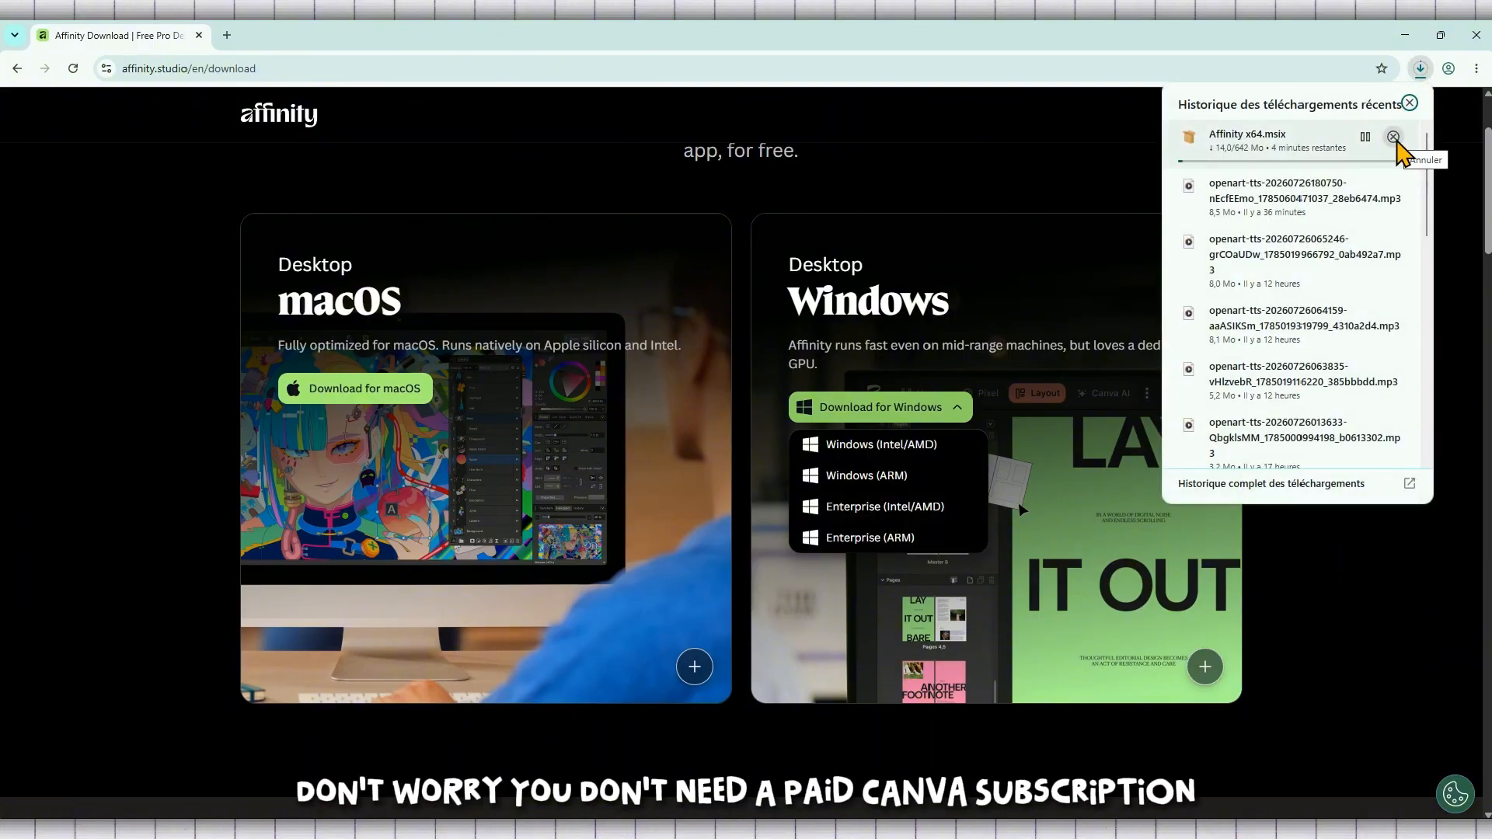
left_click(1394, 137)
left_click(1450, 140)
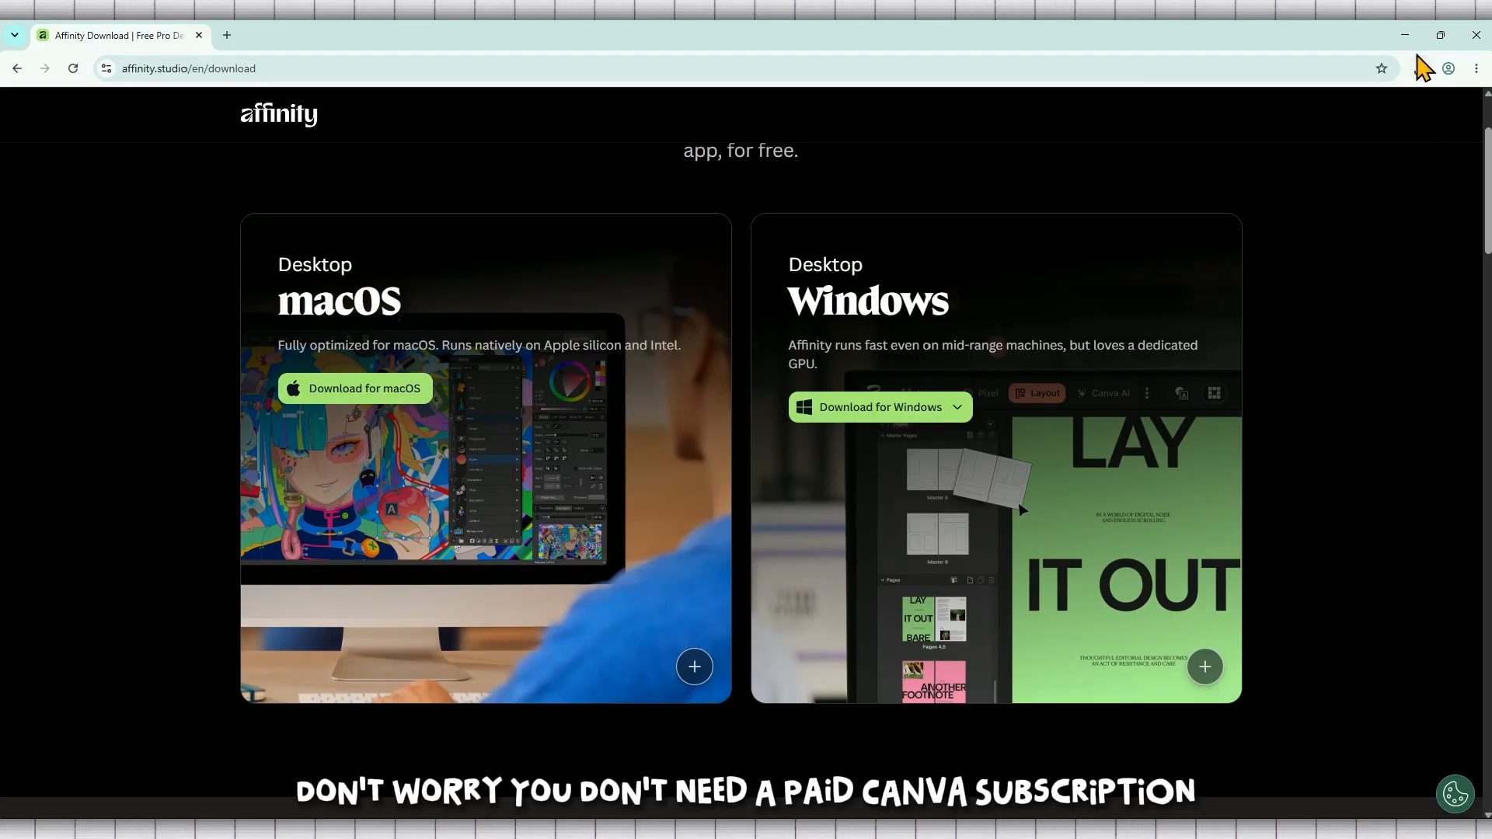
Step: Switch to the Affinity window and browse the Learn section and account menu of the Welcome screen
mouse_move(920, 832)
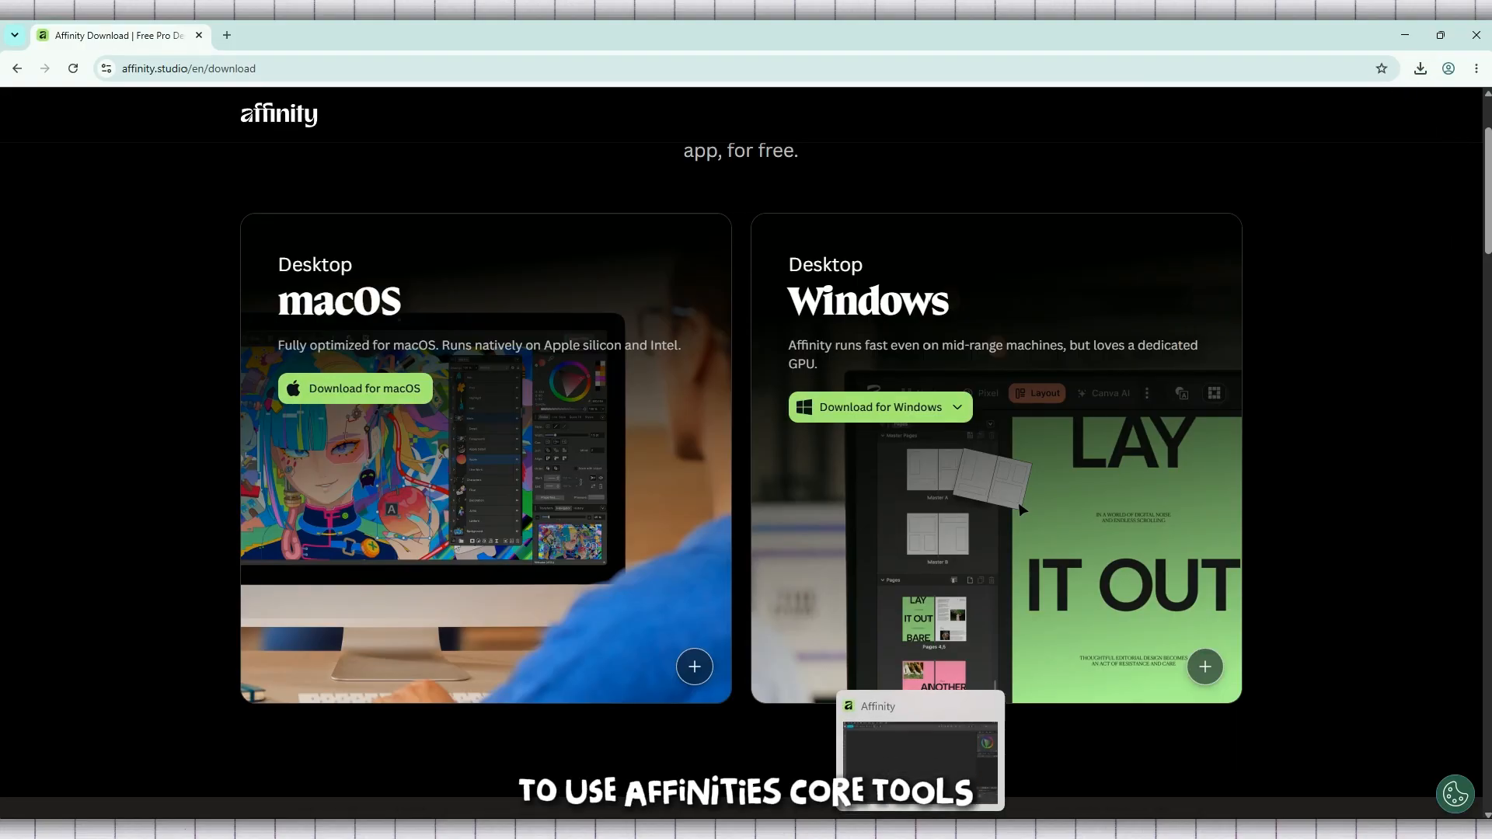
left_click(920, 761)
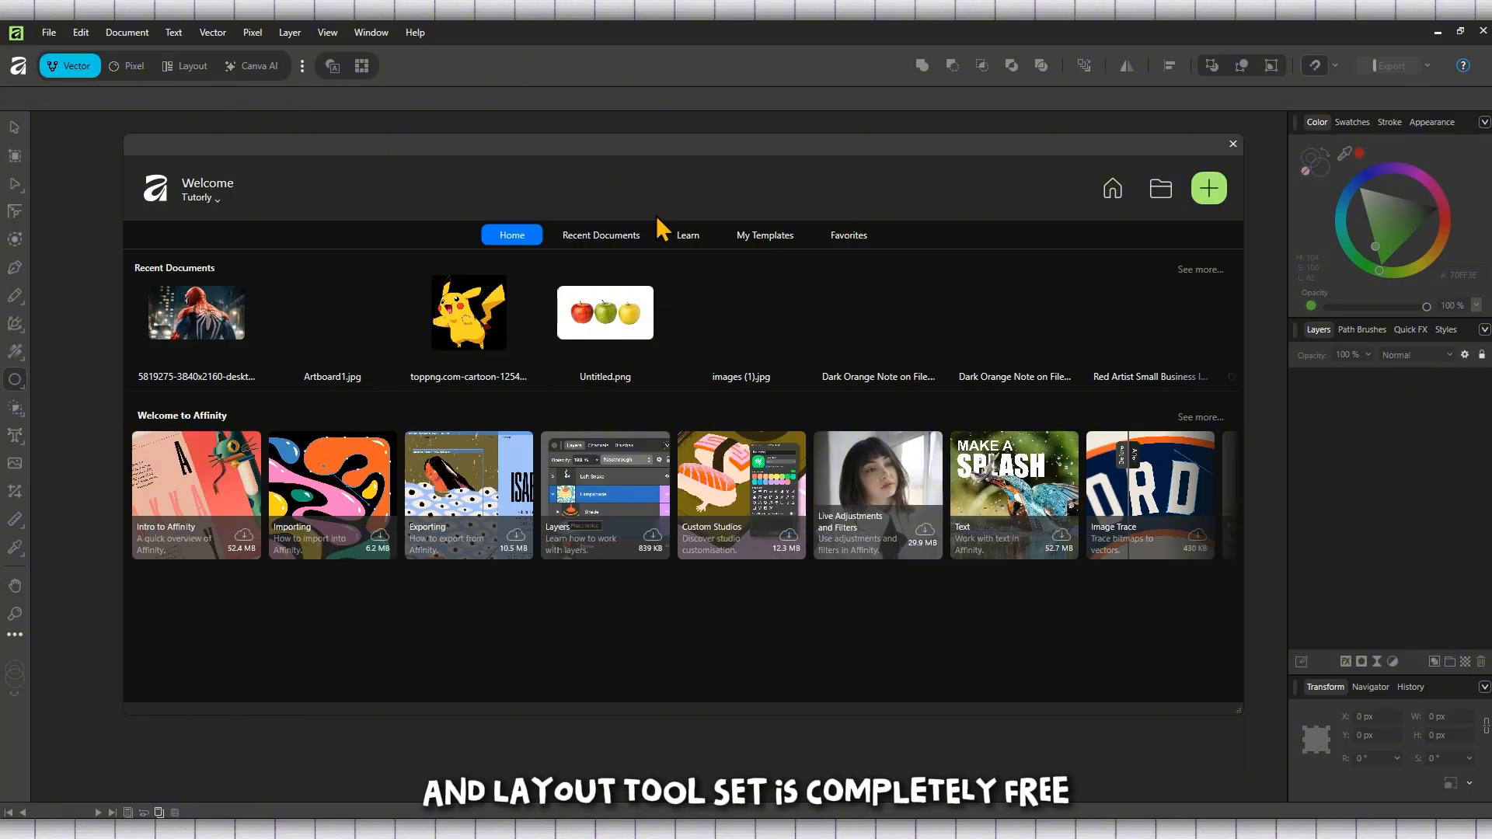
left_click(687, 237)
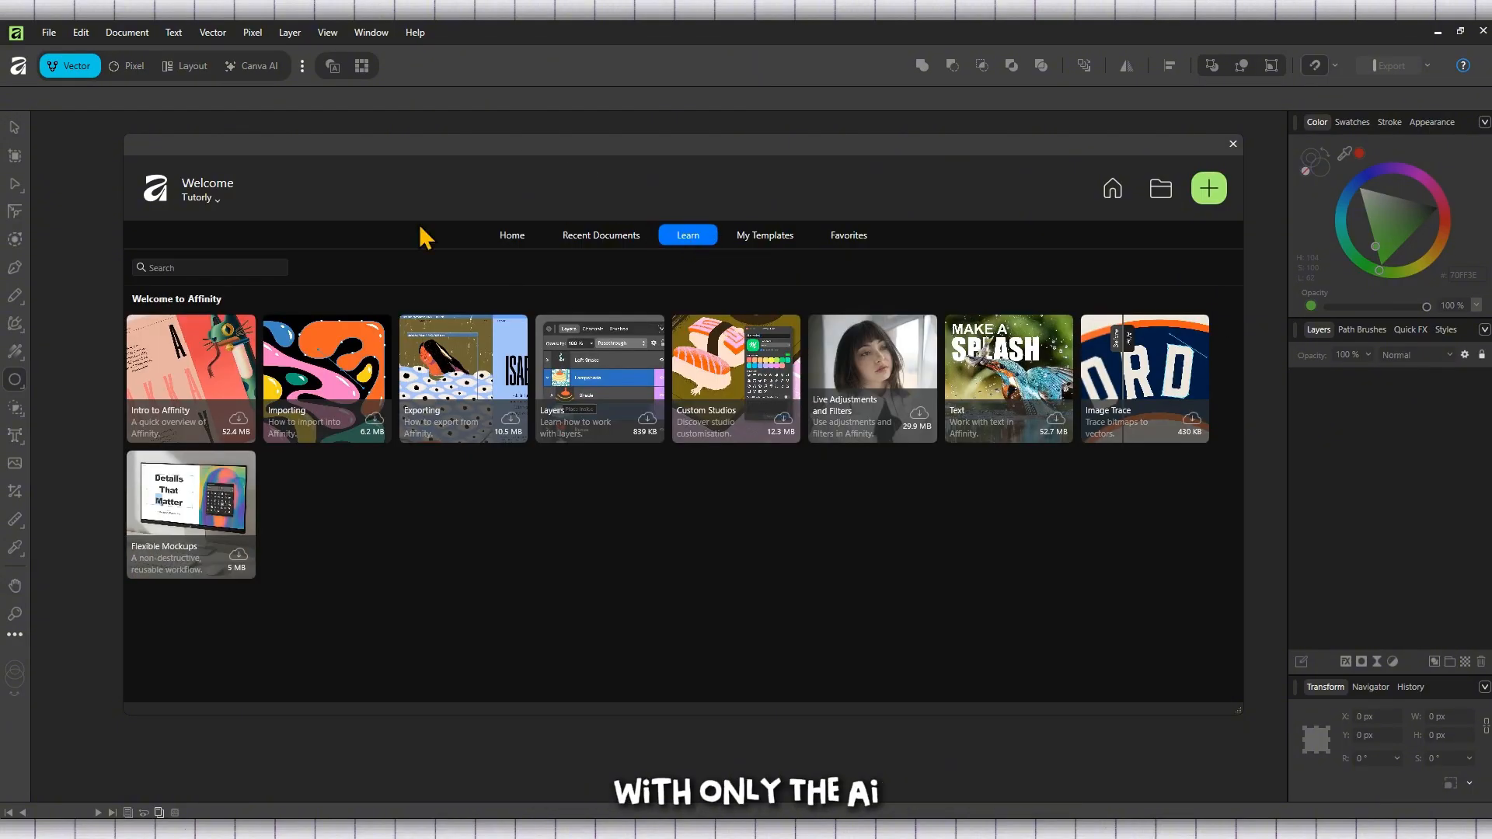
left_click(199, 197)
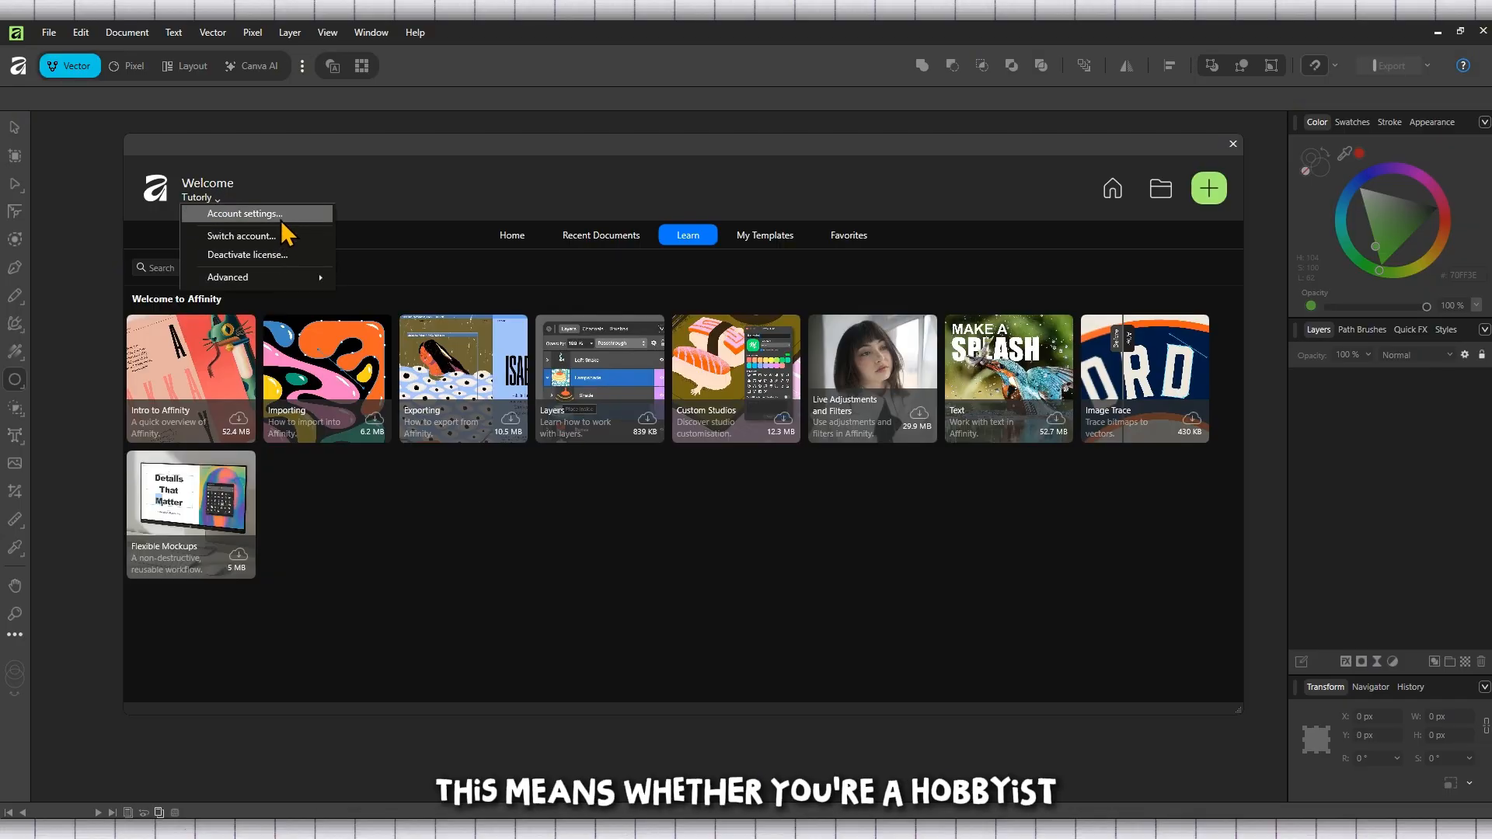
left_click(398, 209)
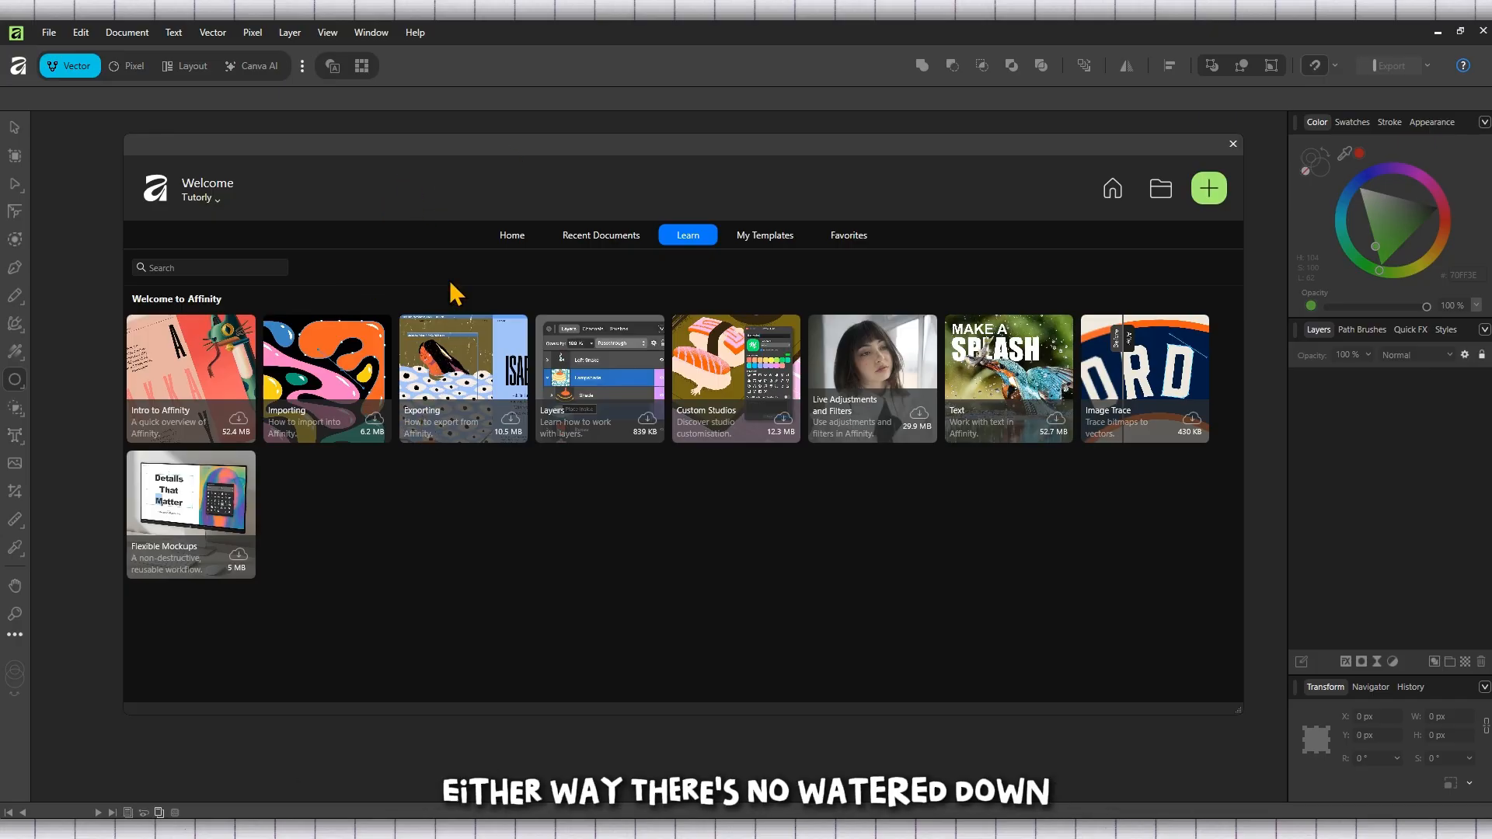
Step: Start a new document and select the A4 page preset among the page sizes
left_click(1216, 203)
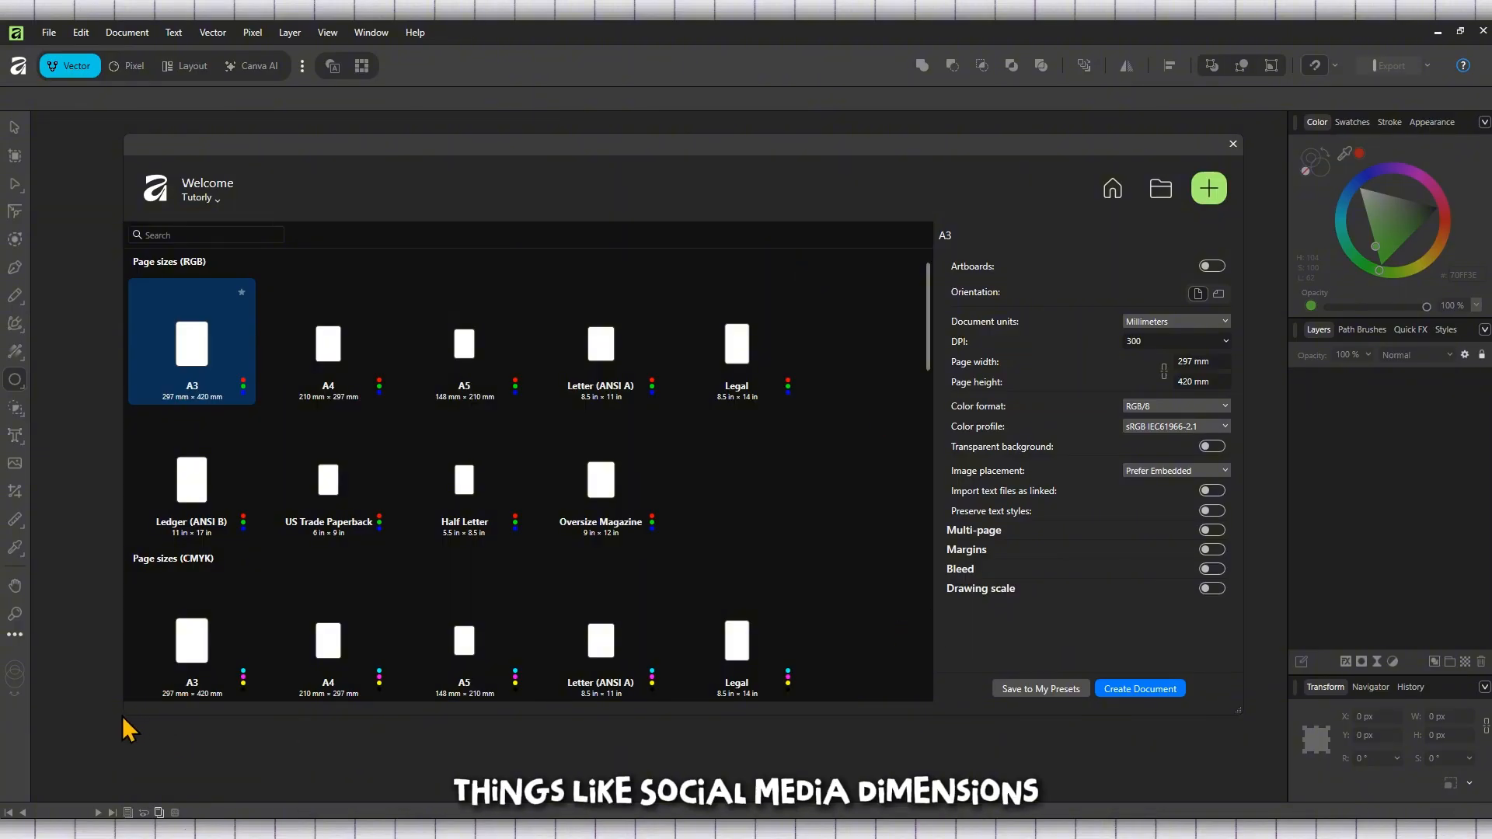
left_click_drag(127, 717, 117, 801)
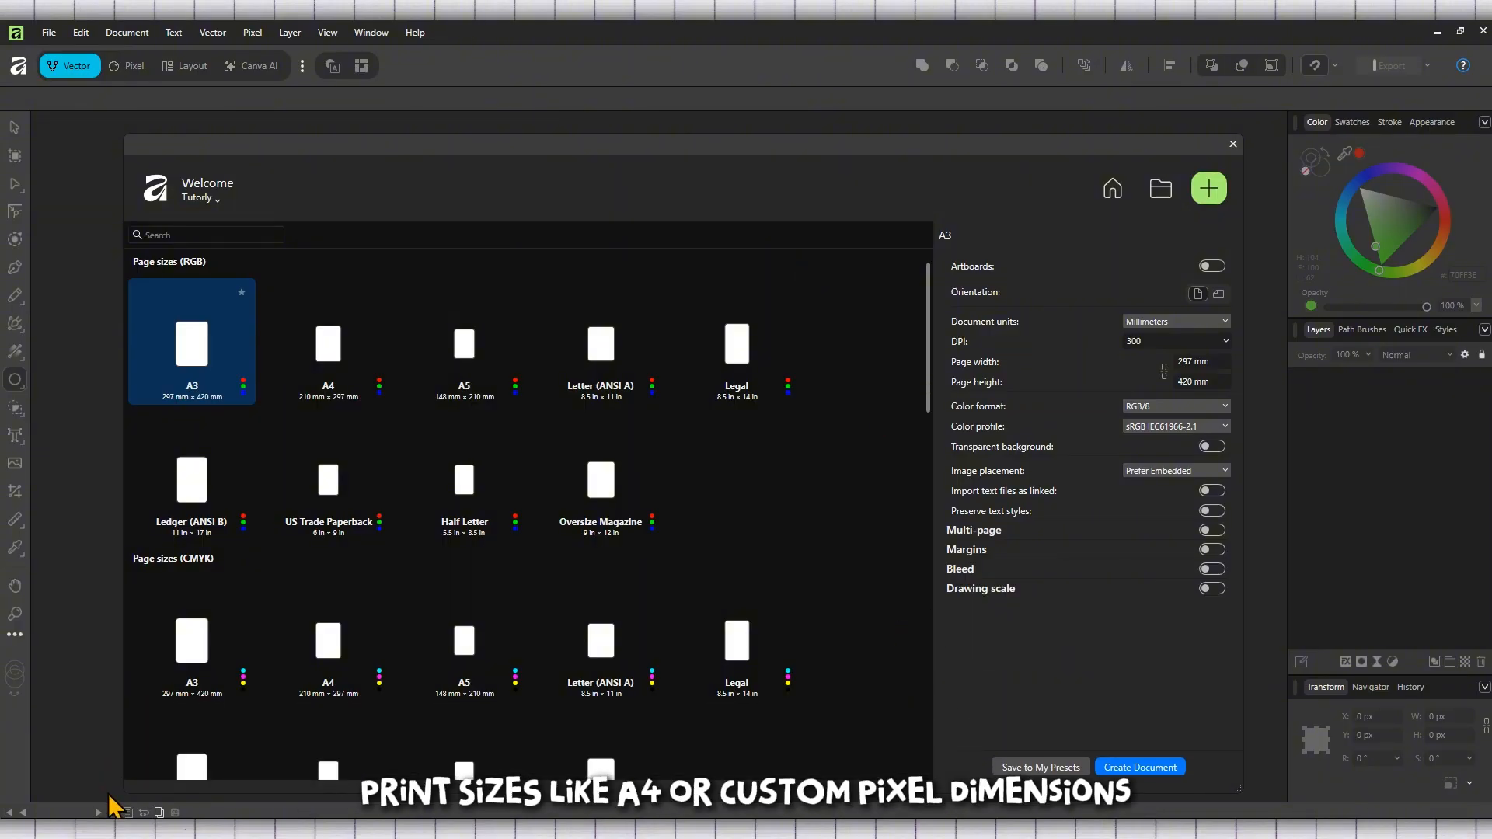
scroll(579, 548, "down", 1)
left_click(375, 365)
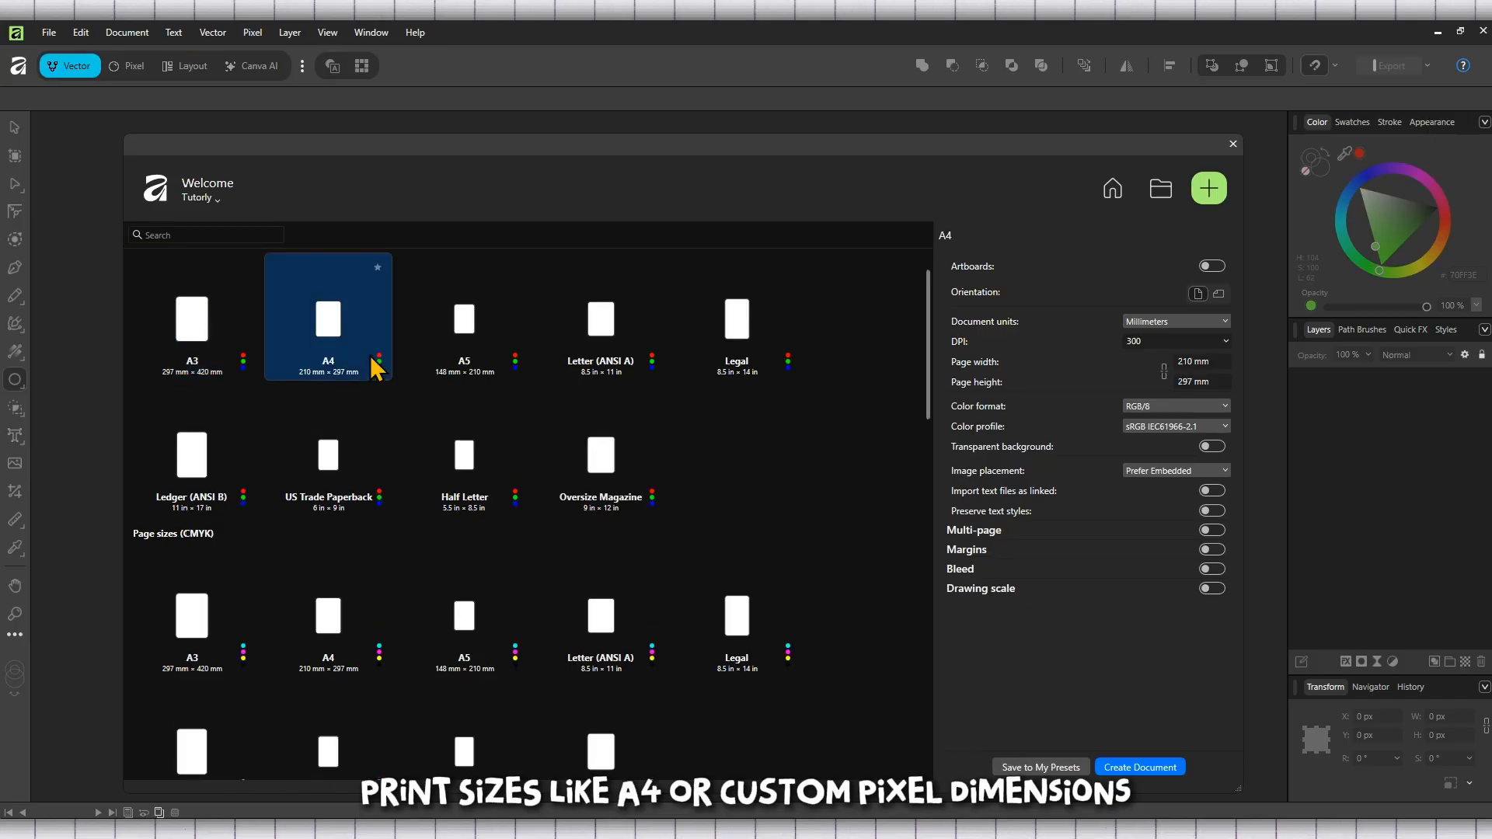
scroll(709, 427, "down", 4)
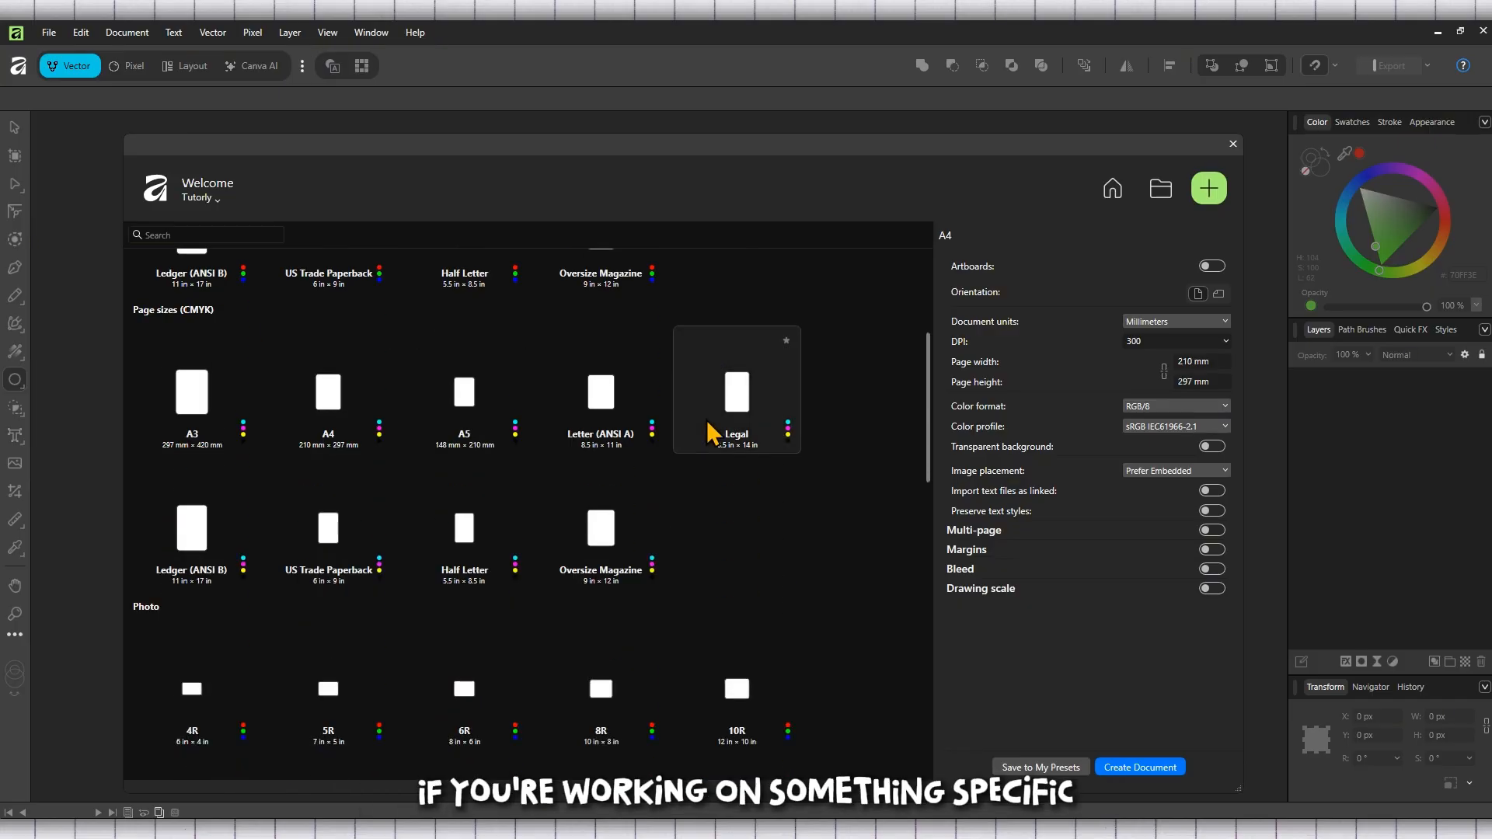
scroll(710, 433, "down", 2)
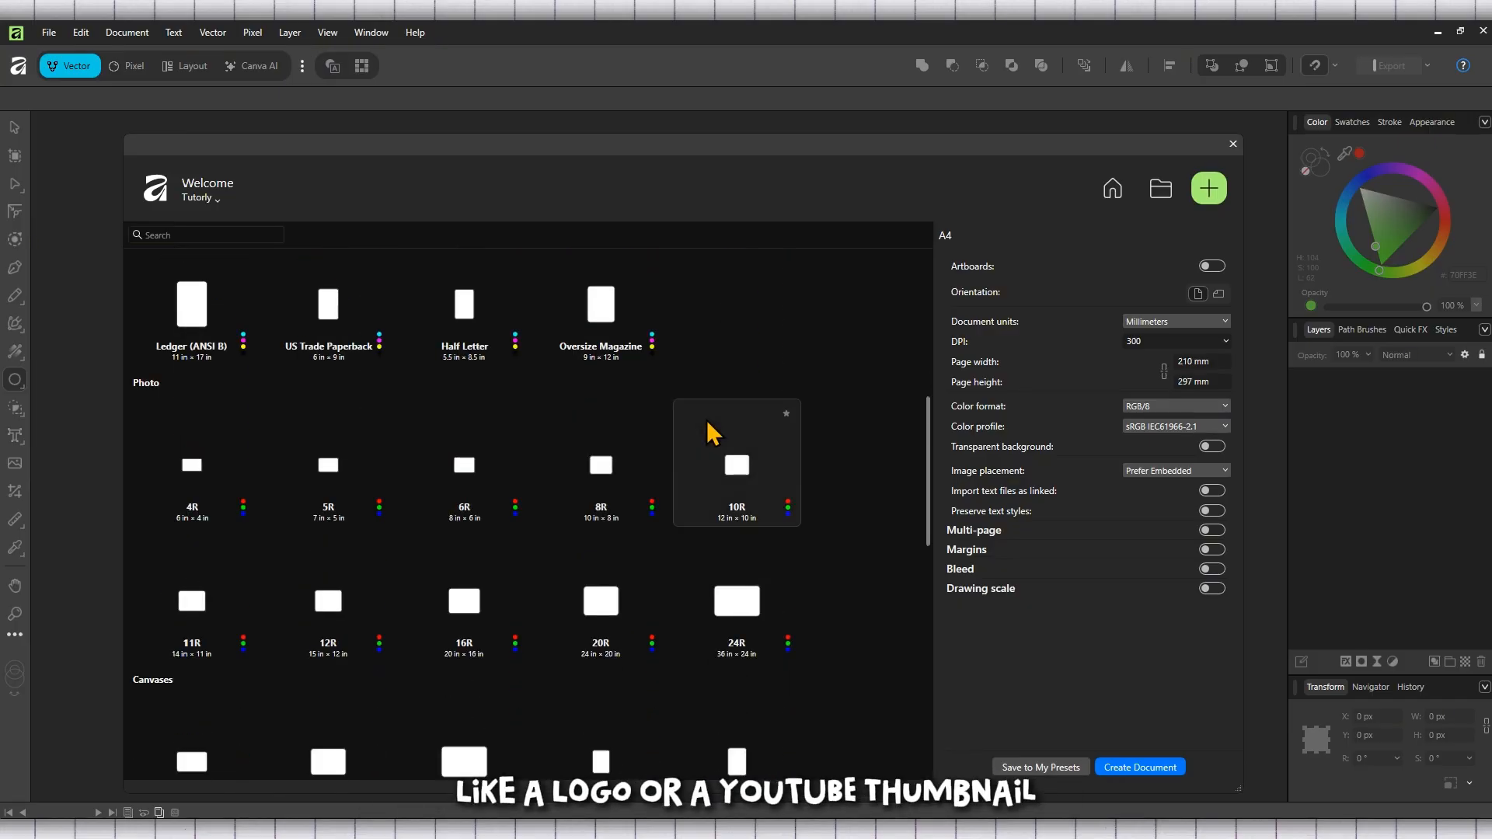
scroll(712, 433, "down", 2)
Step: Set the document units to Pixels and the page width to 1920 px
left_click(1128, 326)
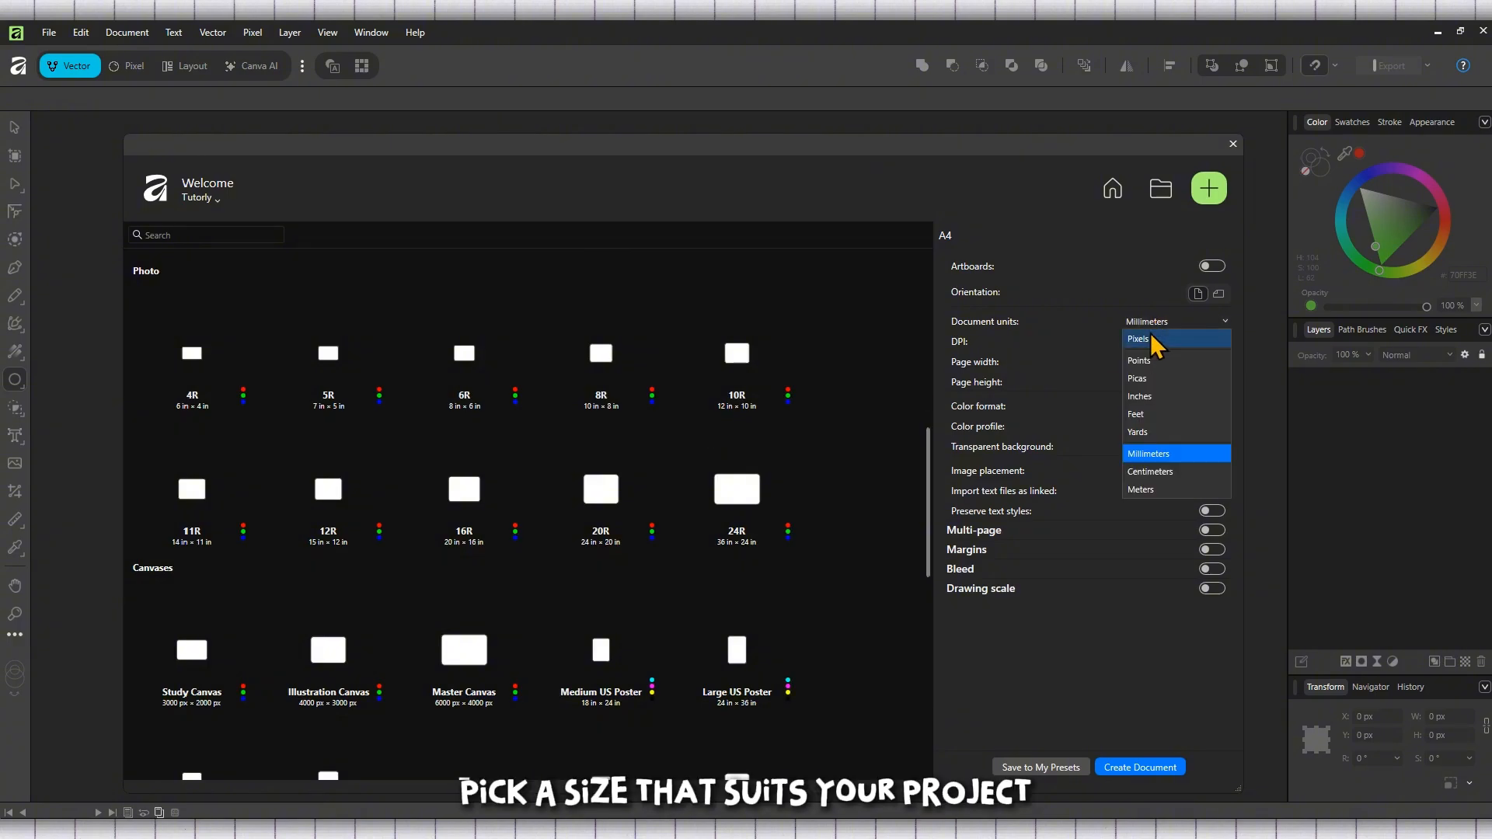
left_click(1148, 340)
left_click(1203, 362)
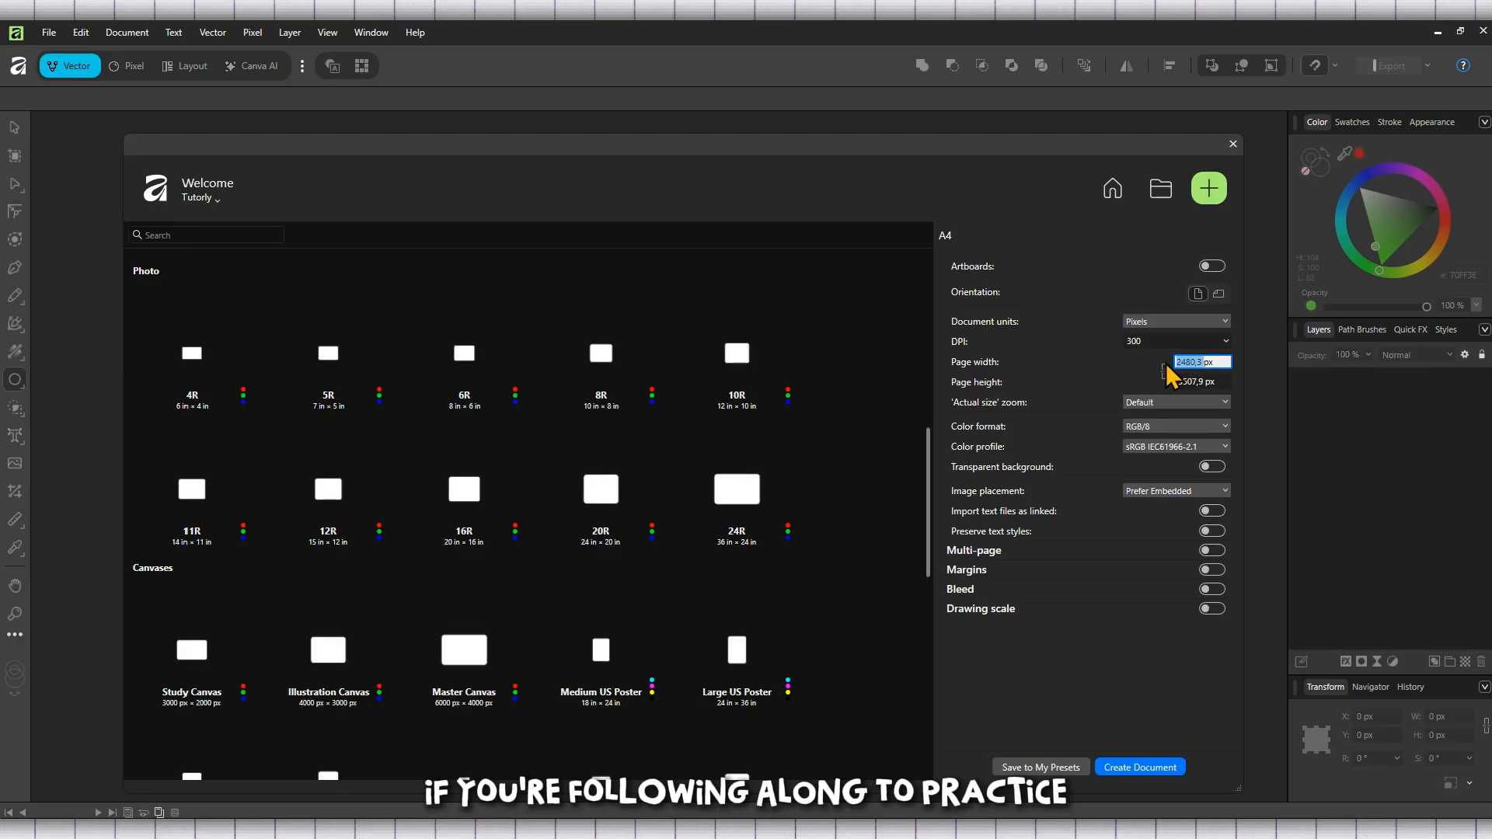
type("1920")
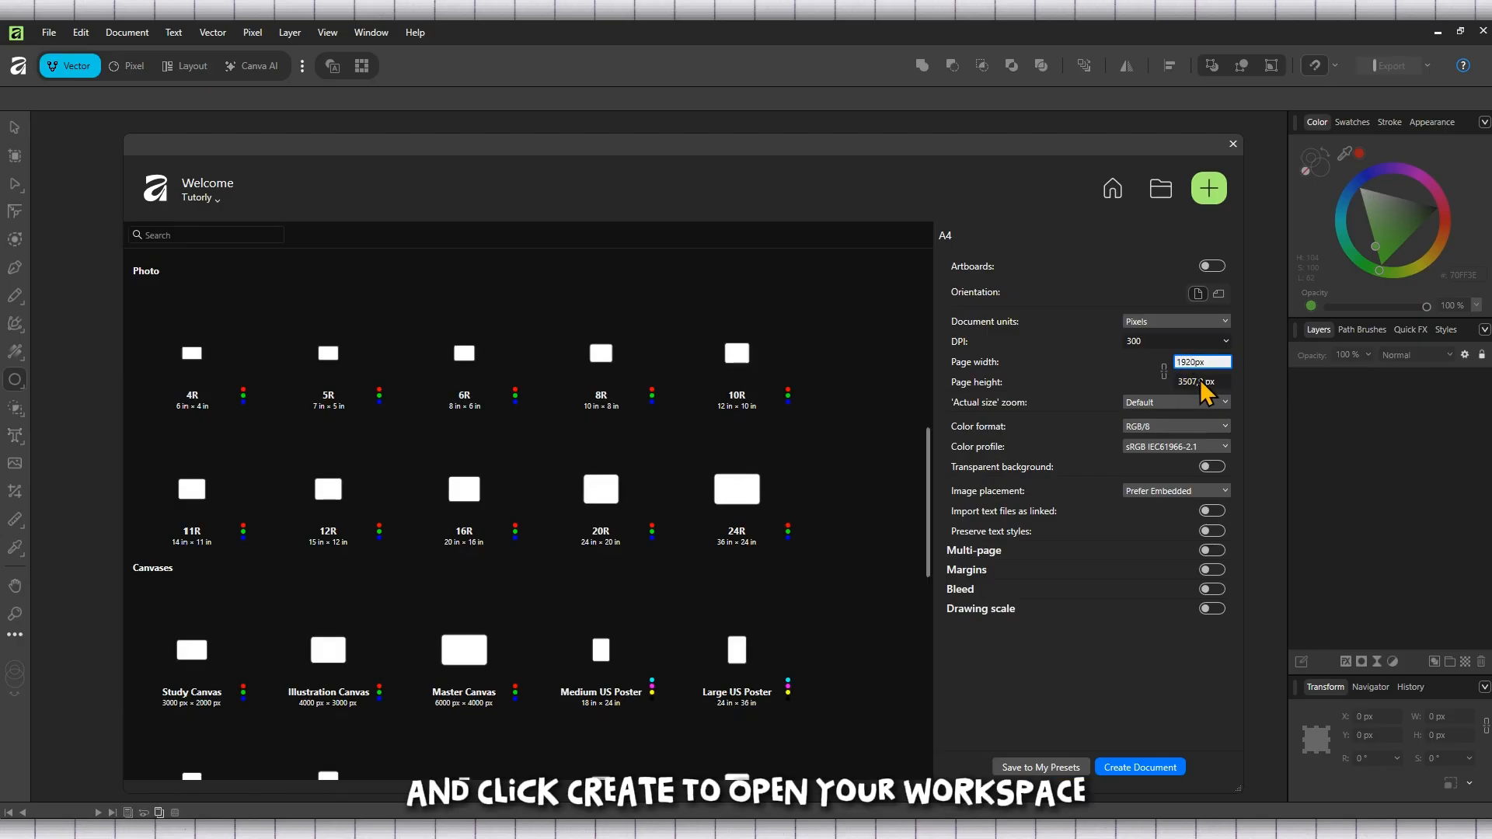
Step: Set the page height to 1080 px and create the document
left_click(1202, 380)
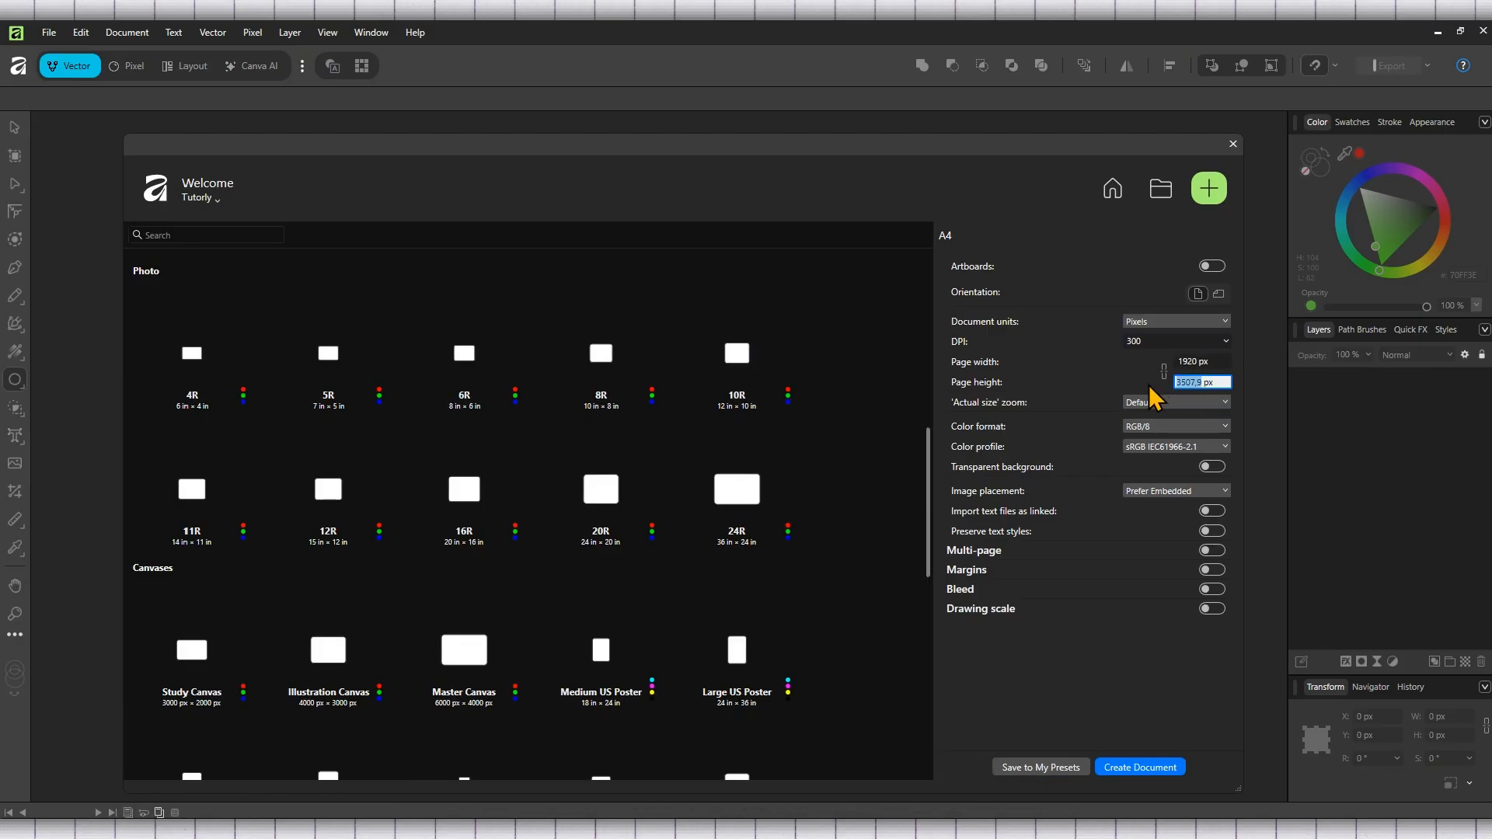
type("1080")
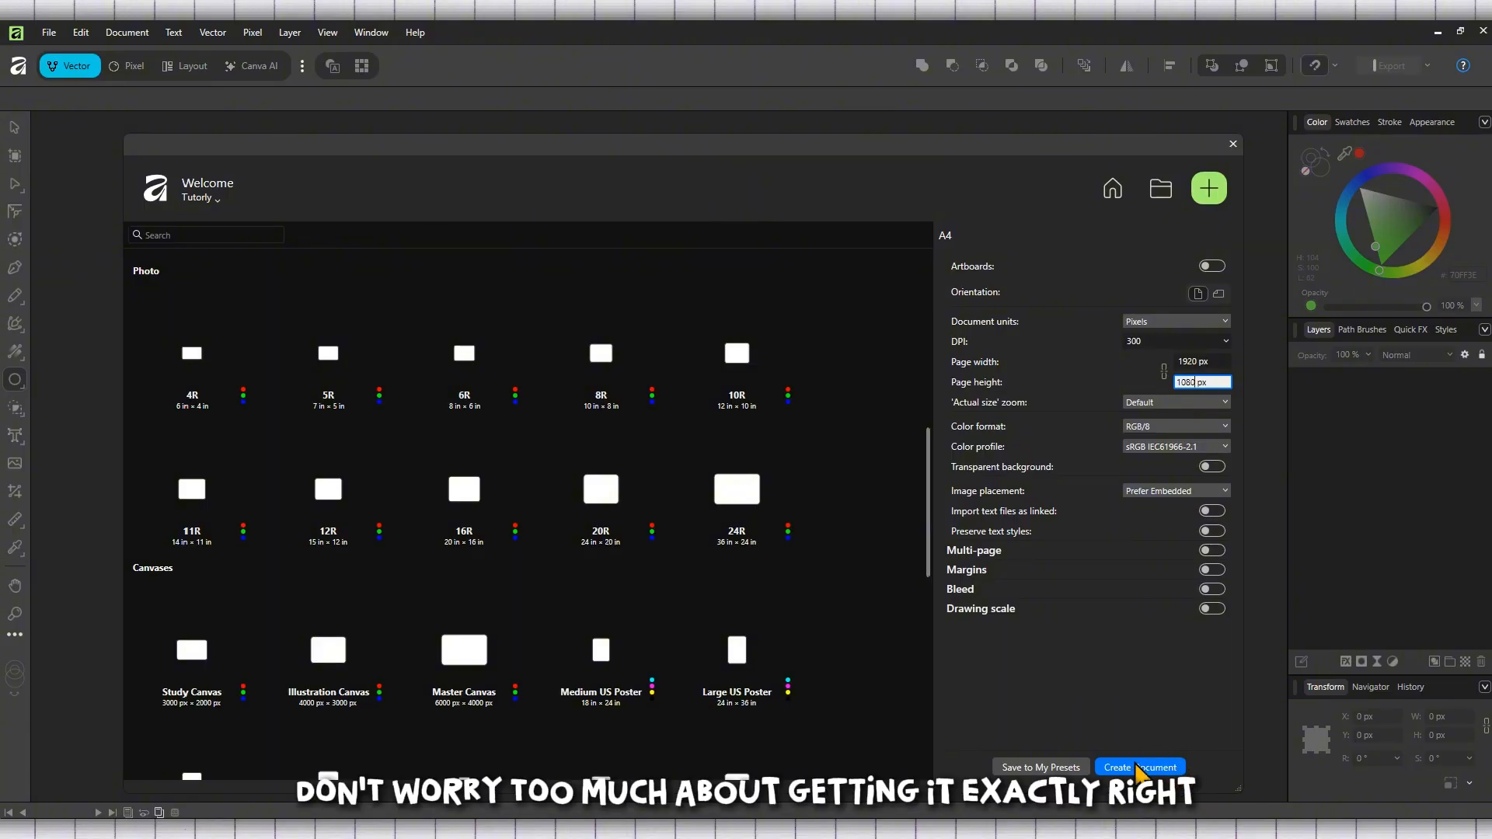
left_click(1141, 769)
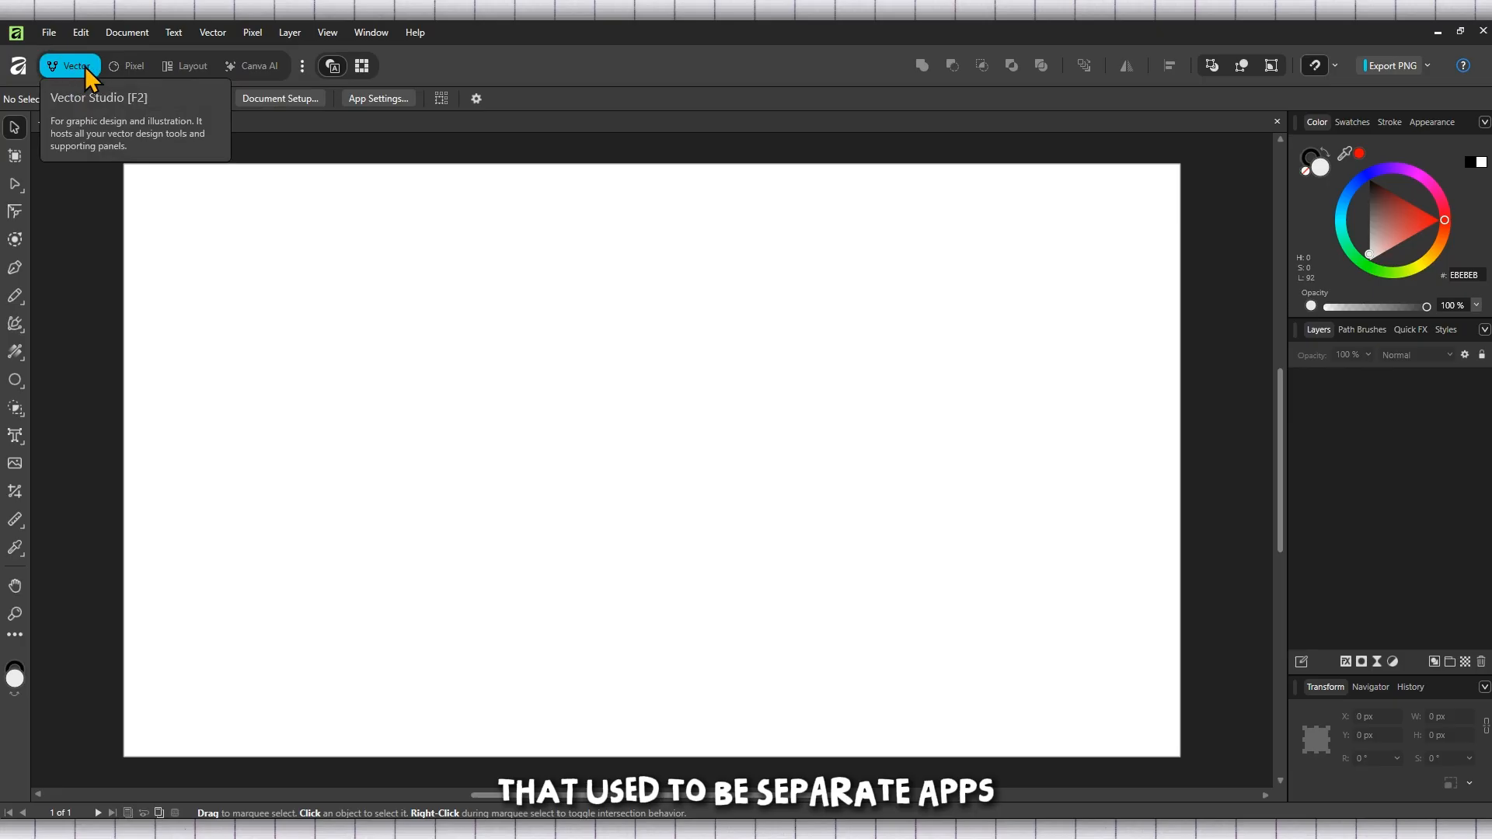
Step: Switch between the Vector, Pixel and Layout studios, ending in the Pixel studio
left_click(130, 67)
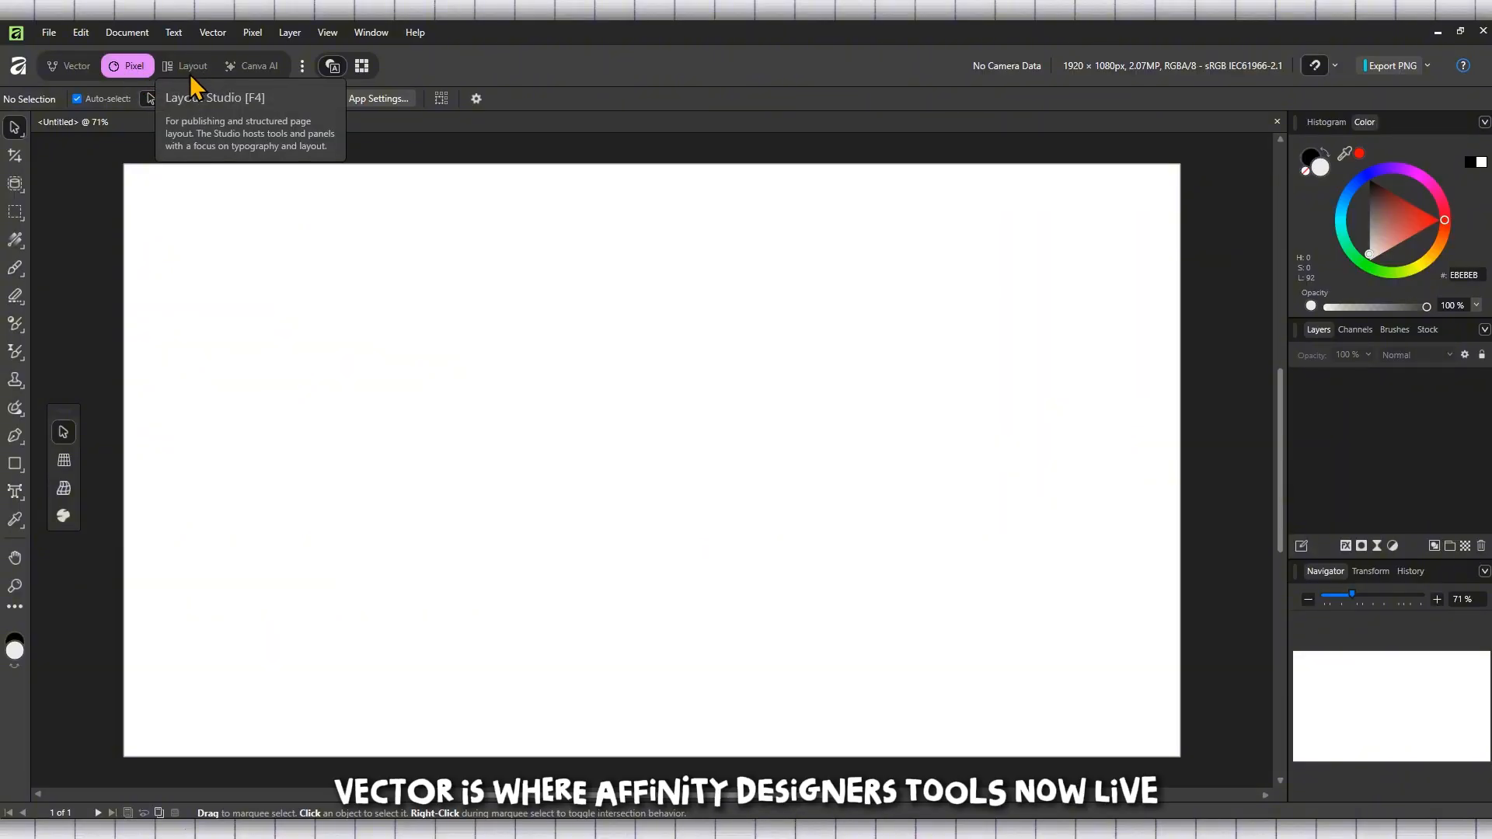
left_click(80, 75)
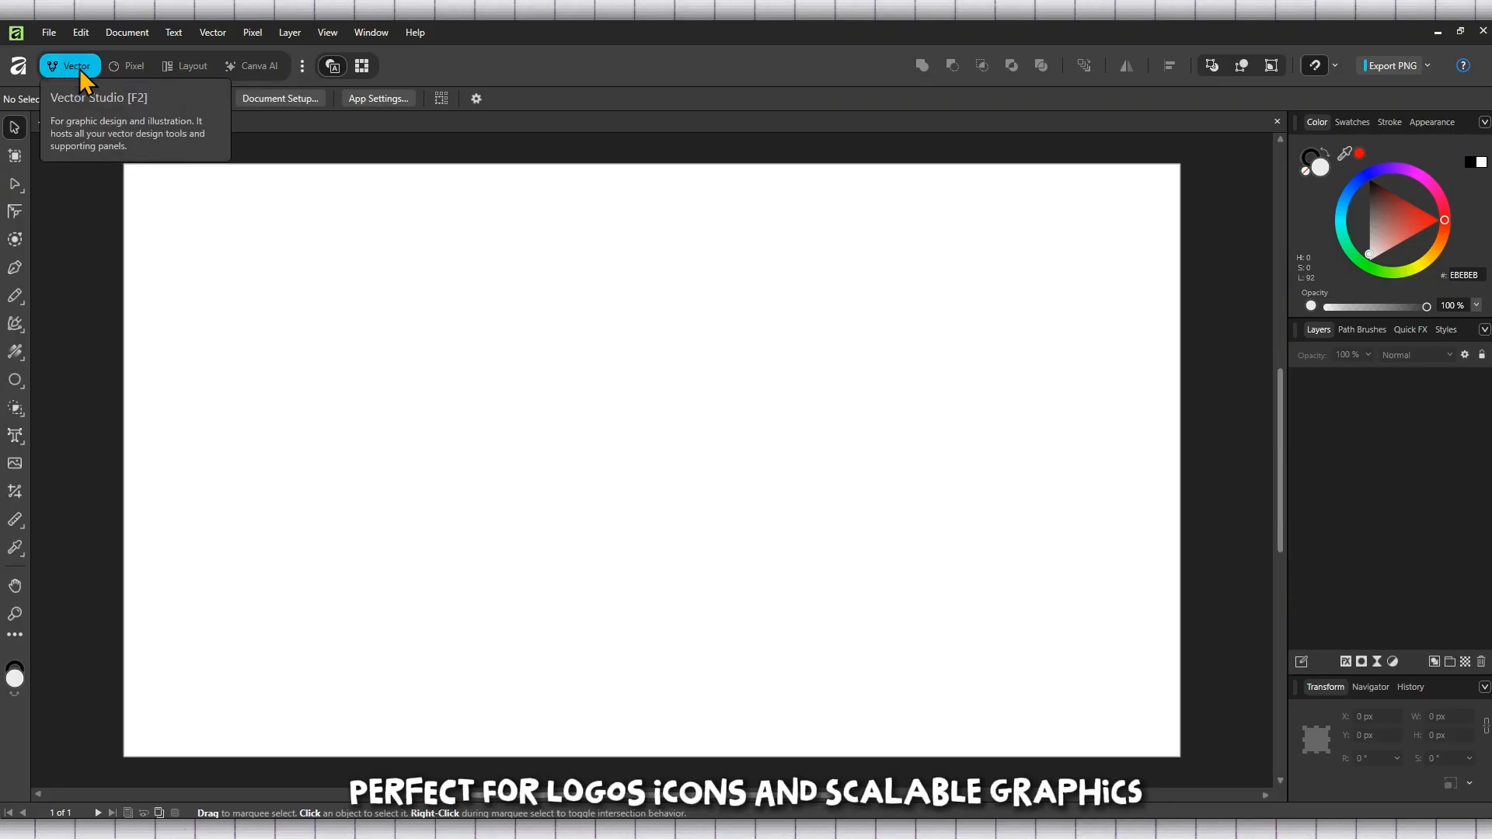
left_click(189, 69)
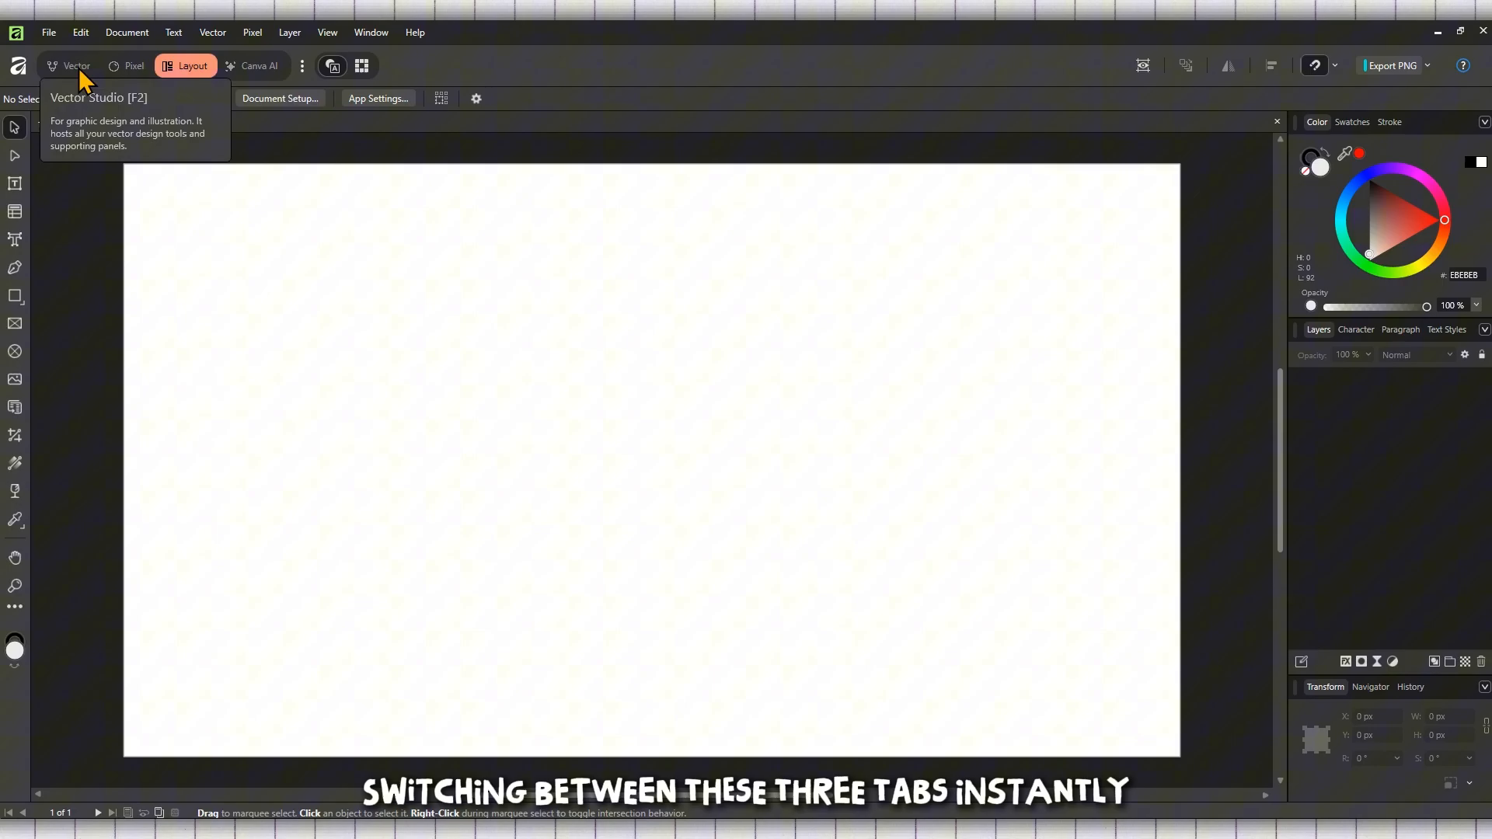
left_click(137, 65)
left_click(76, 66)
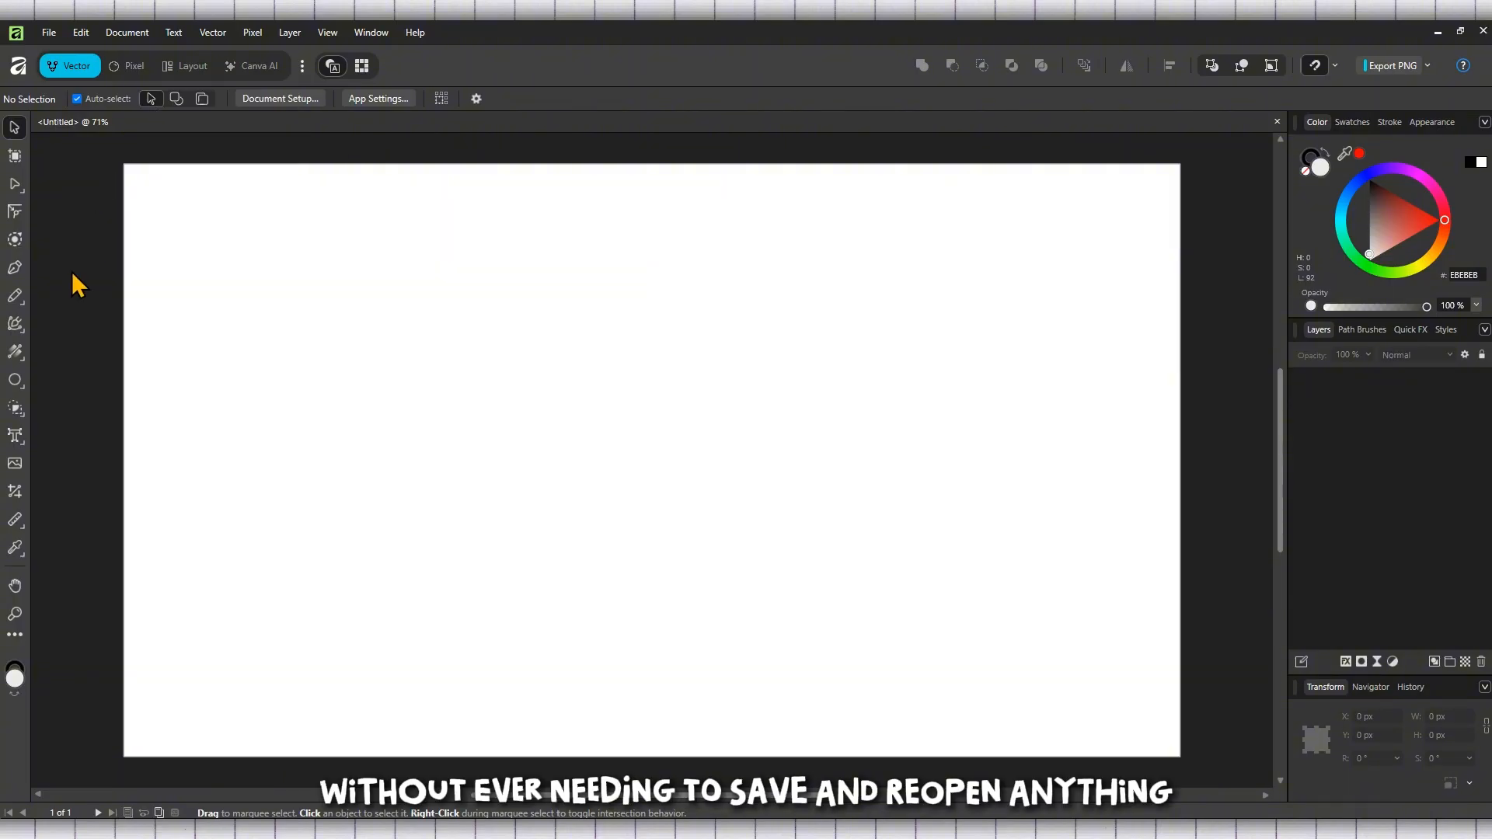
left_click(138, 71)
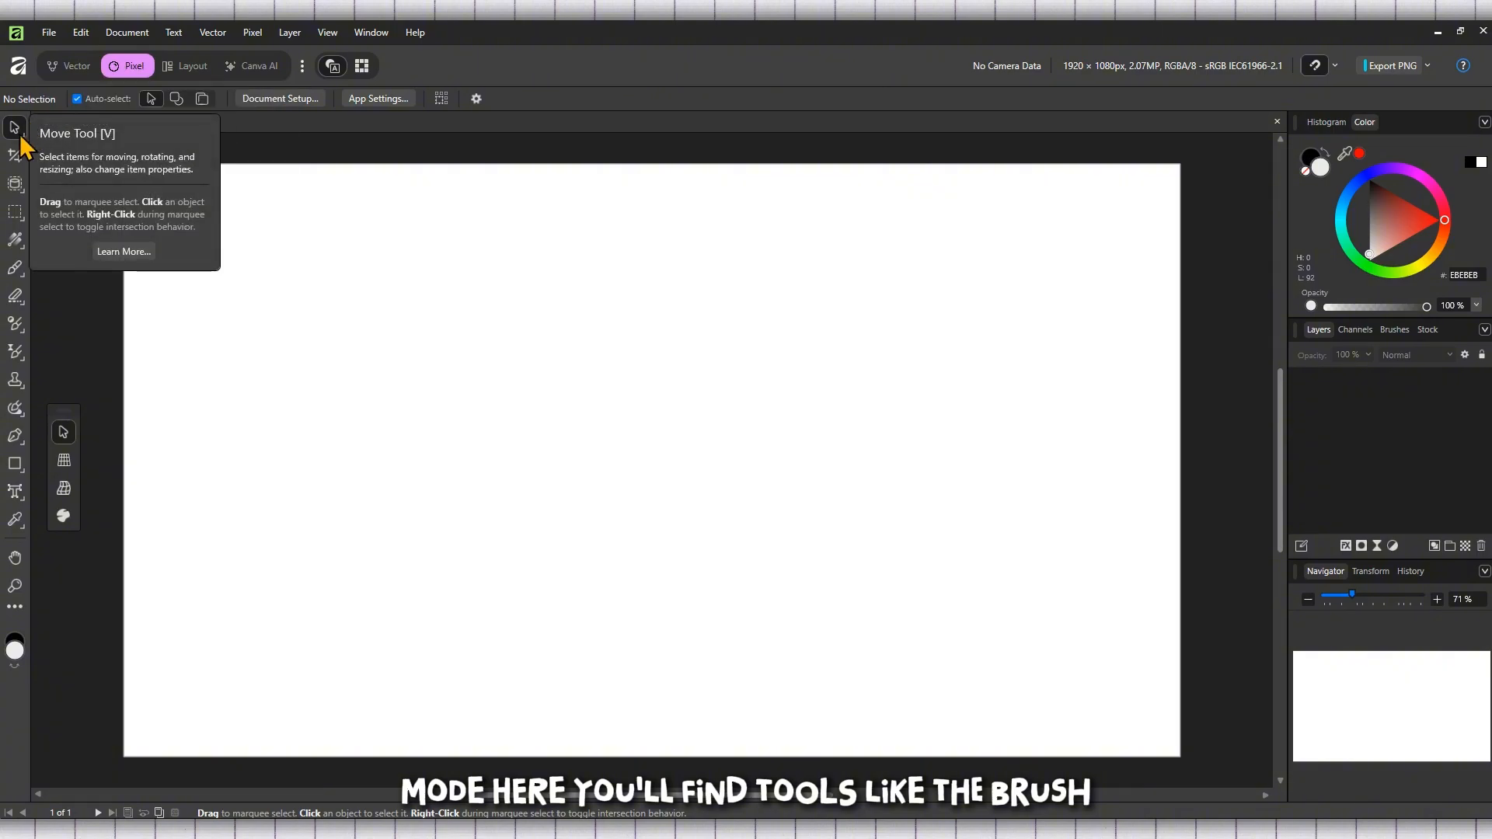
Step: Paint a black wavy stroke across the top of the page with the Paint Brush tool, and undo an extra dot
left_click(15, 269)
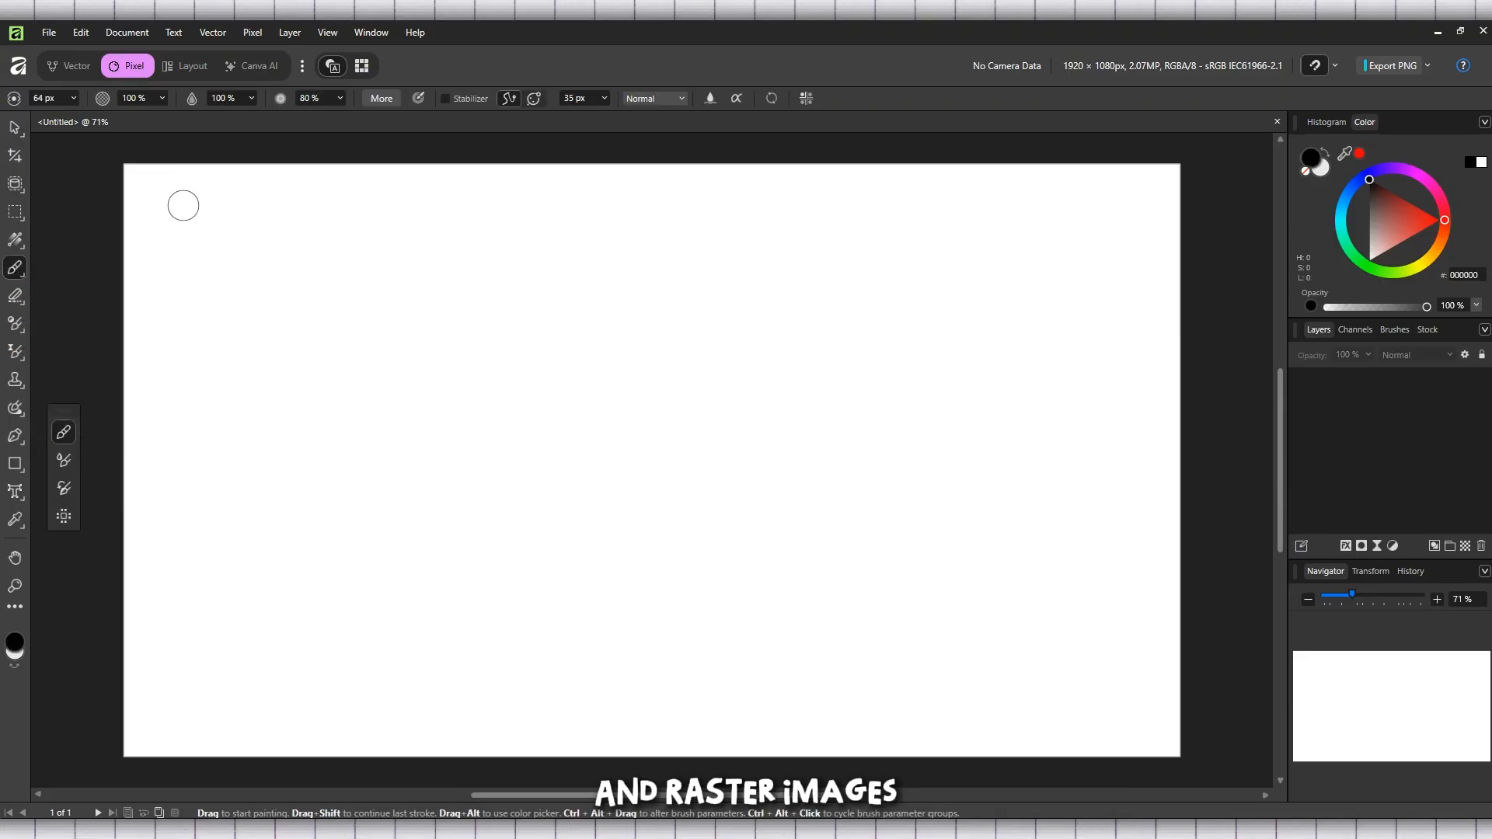
mouse_move(170, 210)
left_mouse_down()
mouse_move(257, 210)
mouse_move(306, 241)
mouse_move(535, 233)
mouse_move(857, 258)
mouse_move(985, 235)
mouse_move(1120, 249)
left_mouse_up()
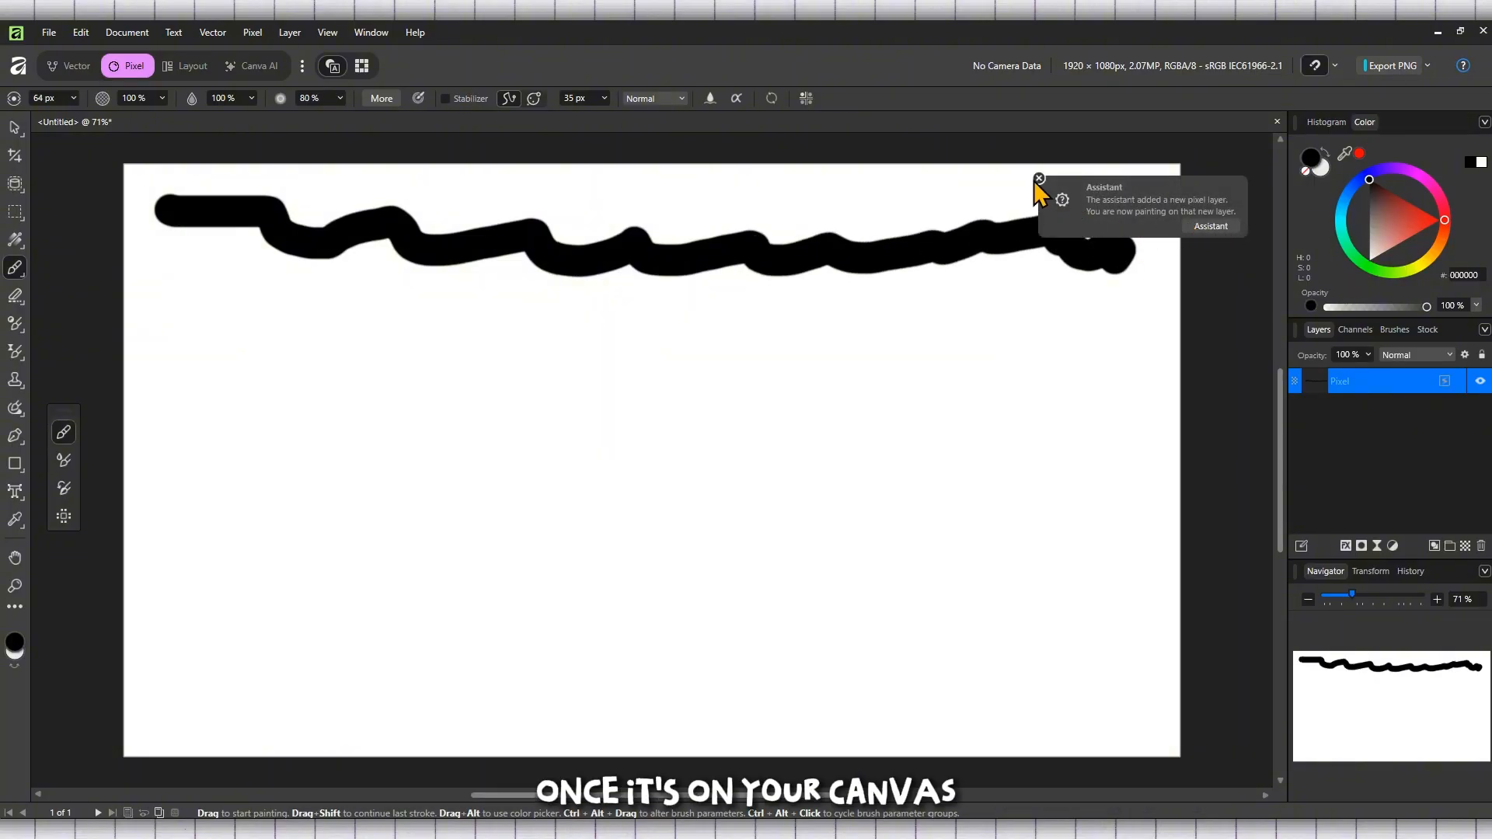
left_click(1038, 179)
left_click(399, 352)
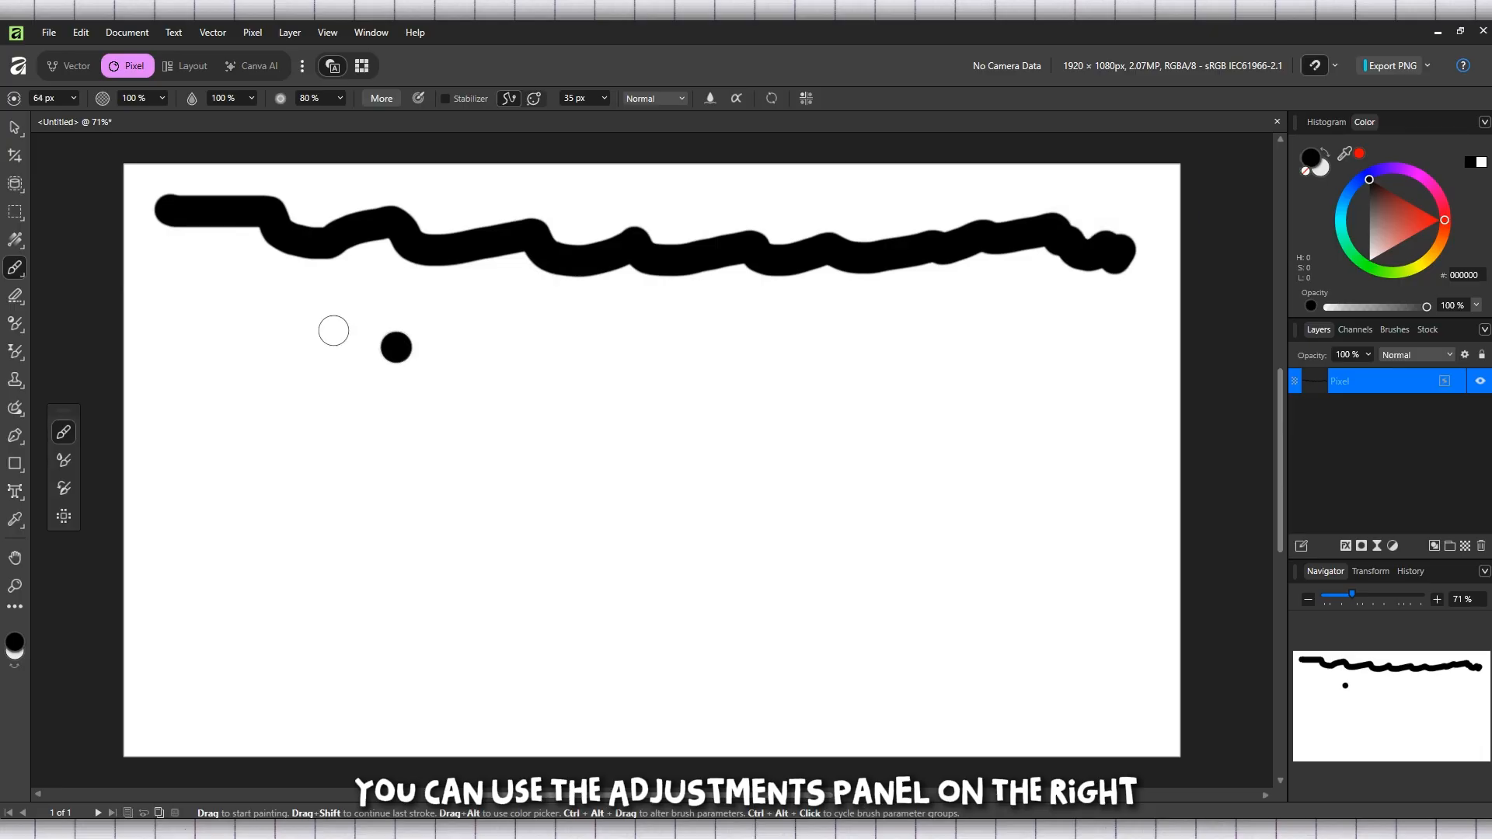
key("ctrl+z")
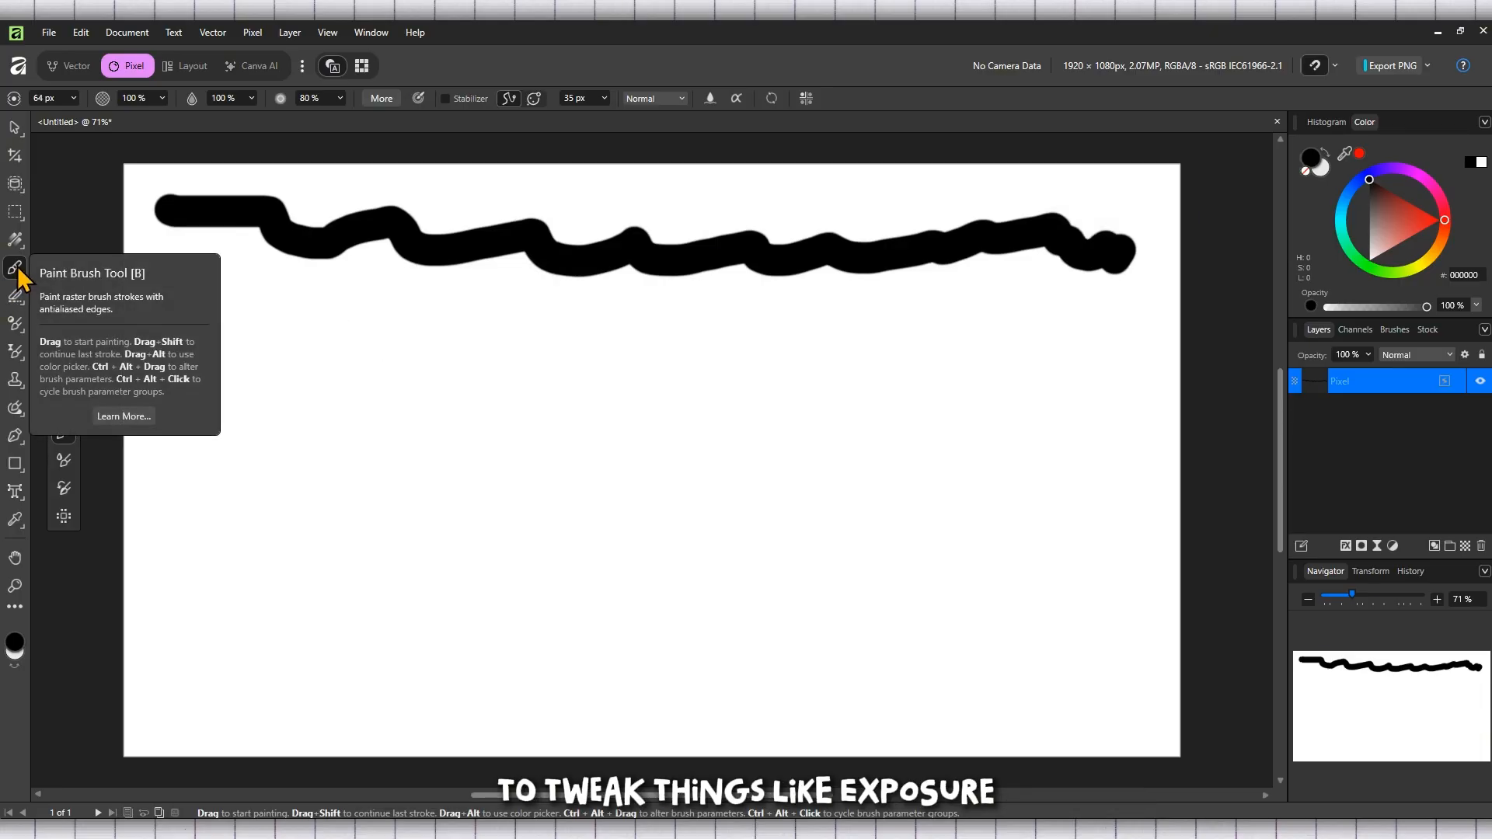
Step: Erase the brush stroke across the top of the page with the Erase Brush tool
left_click(13, 297)
mouse_move(109, 242)
left_mouse_down()
mouse_move(169, 215)
mouse_move(224, 234)
mouse_move(620, 238)
mouse_move(608, 253)
mouse_move(1108, 249)
left_mouse_up()
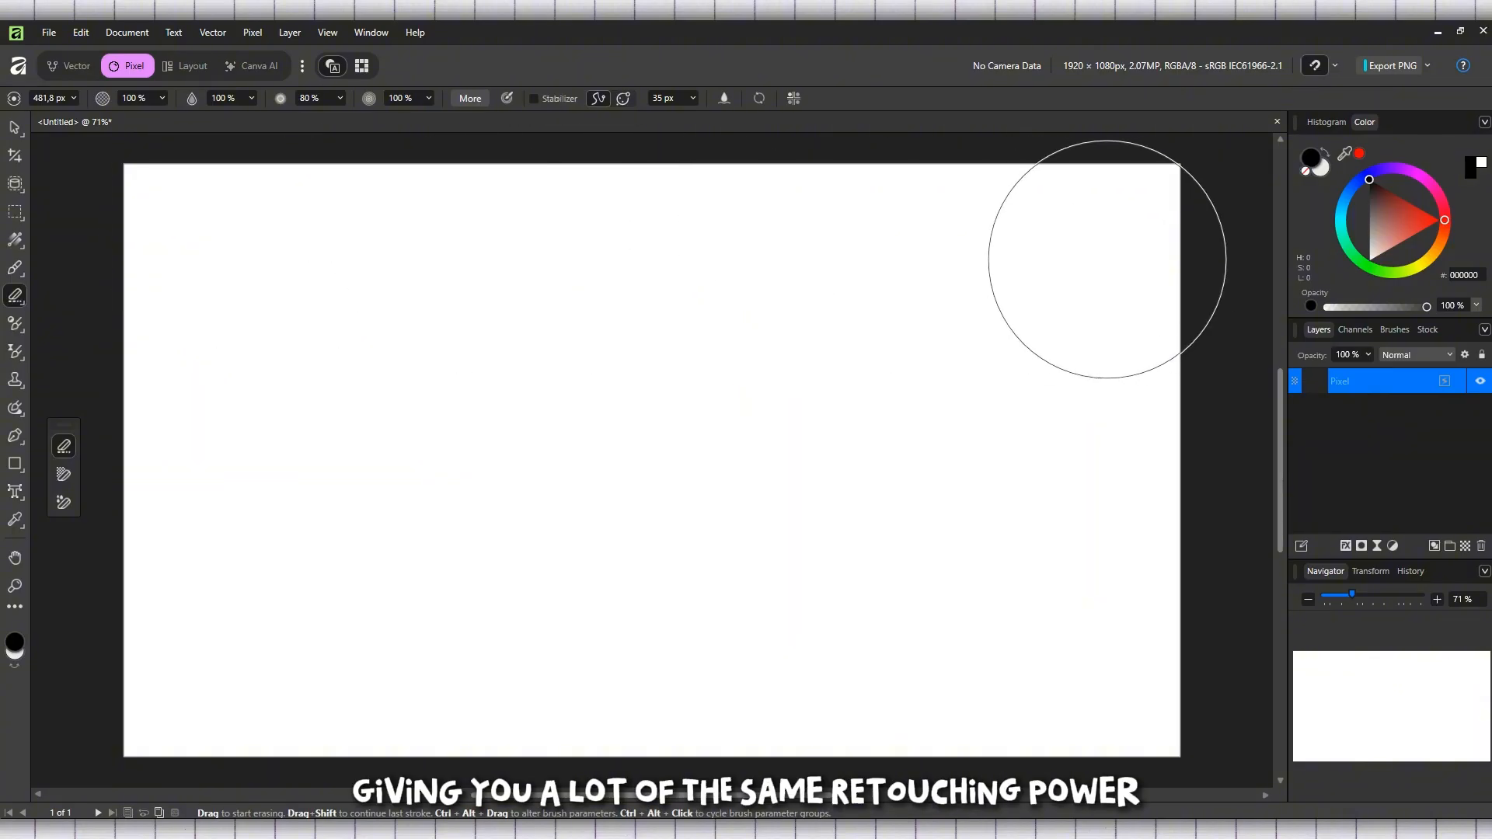
Step: Pick the Adjustment Brush tool, set its size to 61 px and apply an Exposure adjustment to the page
left_click(15, 323)
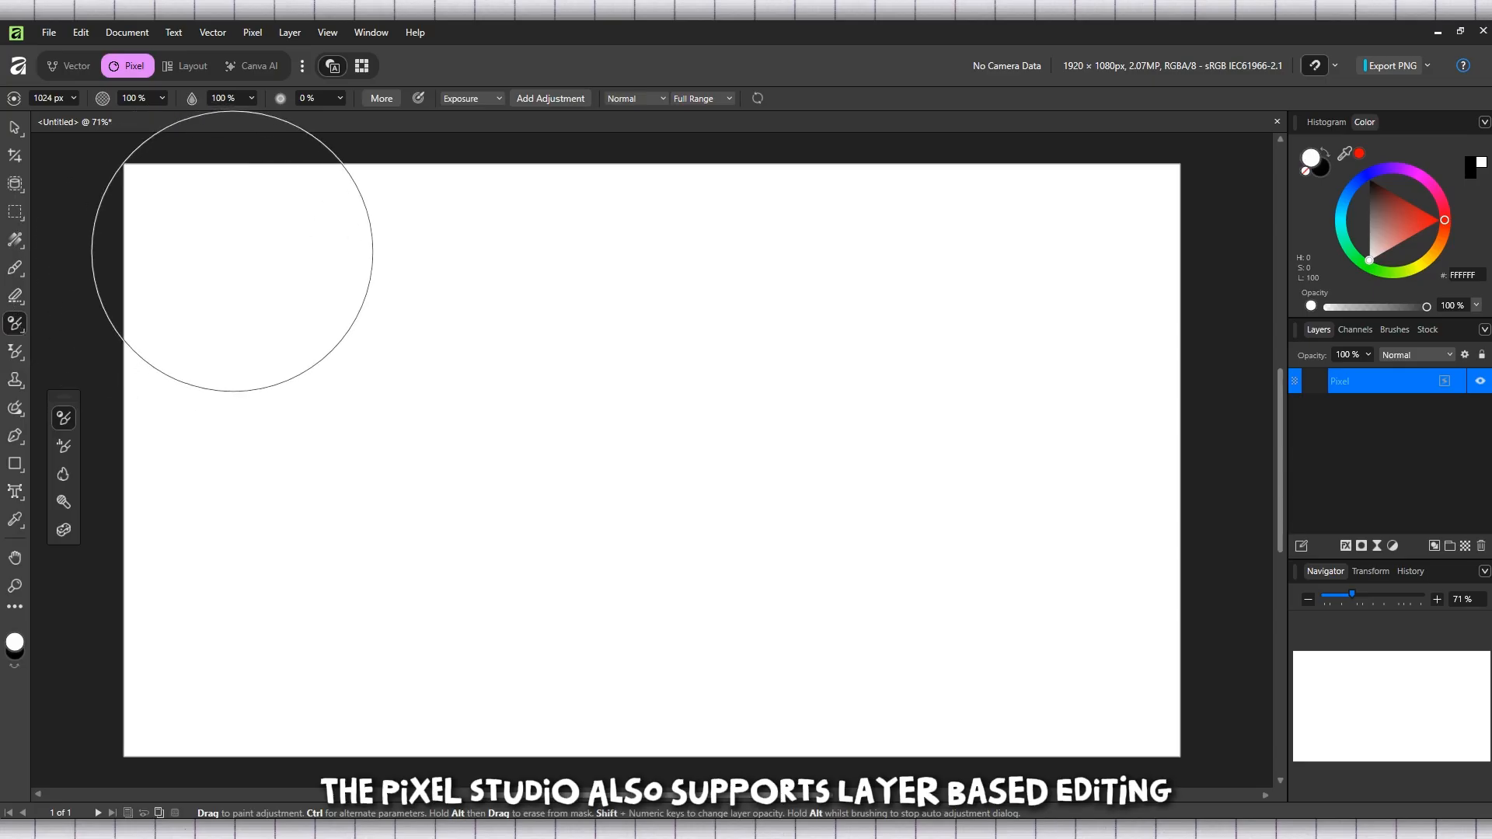
left_click(74, 98)
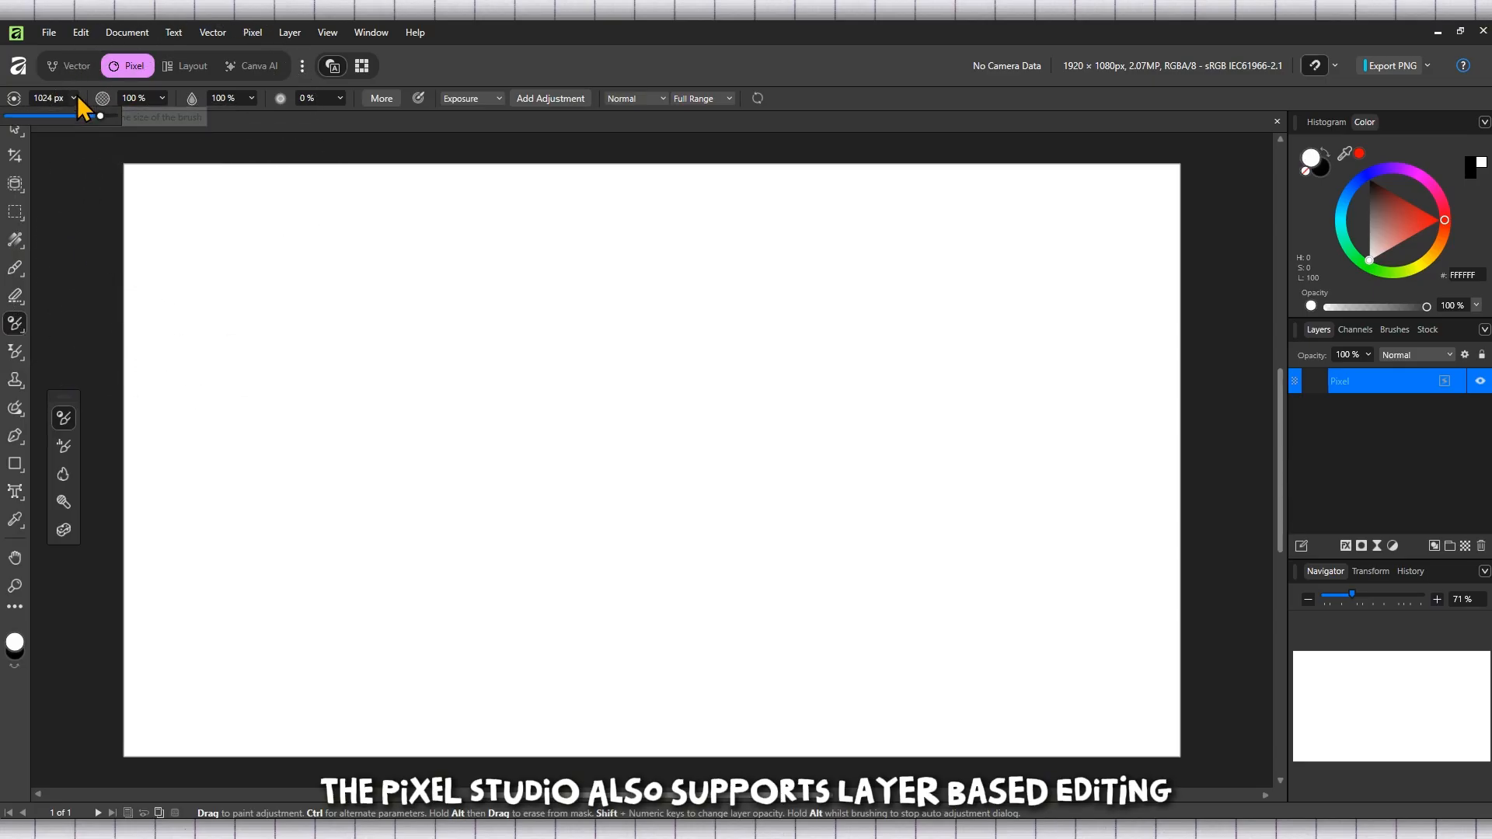
left_click(55, 117)
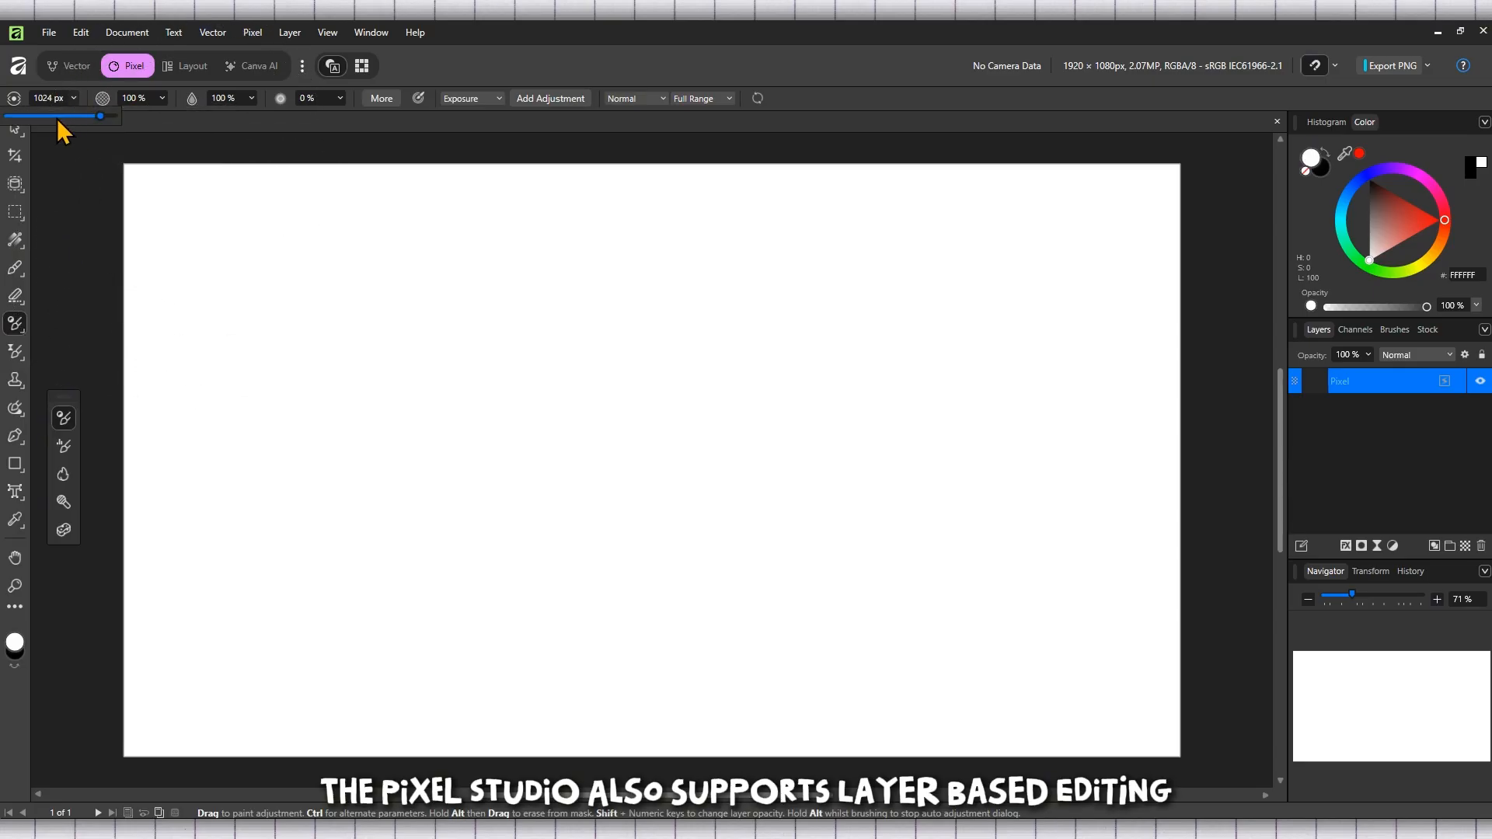
left_click(62, 317)
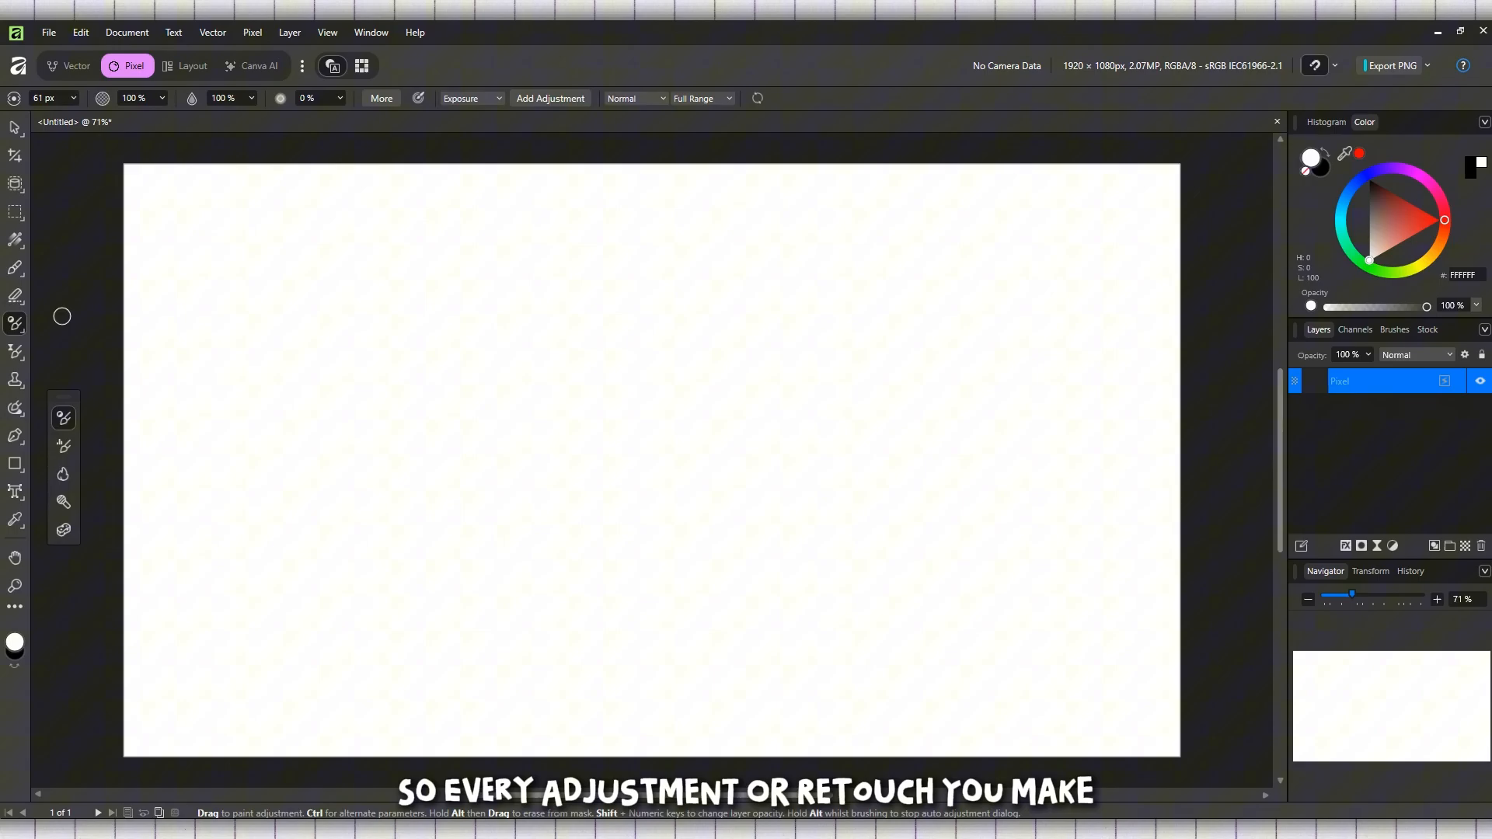
Step: Examine the sub-tools grouped under the adjustment, erase and paint brush tools
right_click(18, 328)
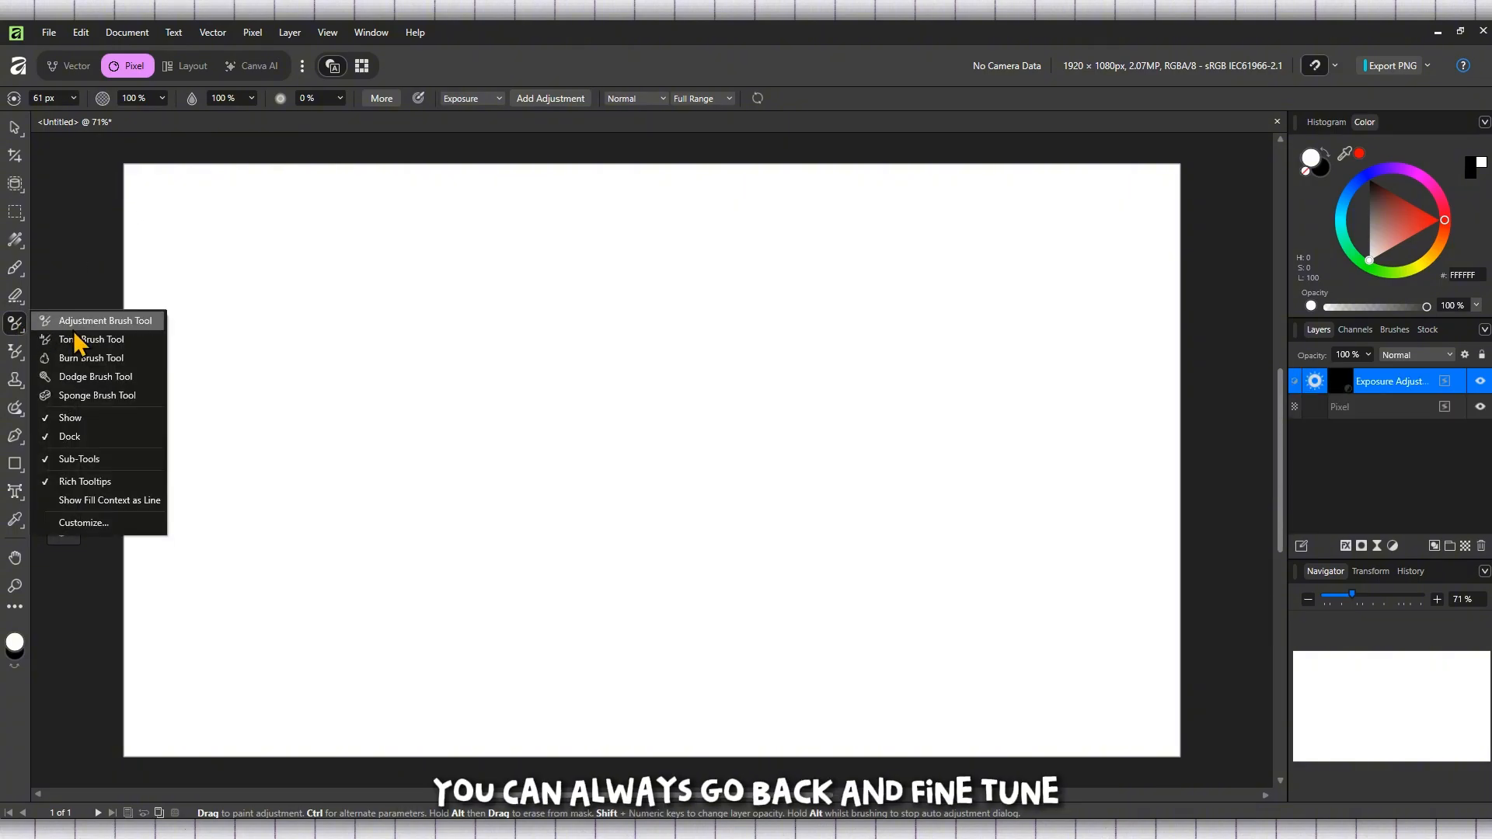
right_click(18, 299)
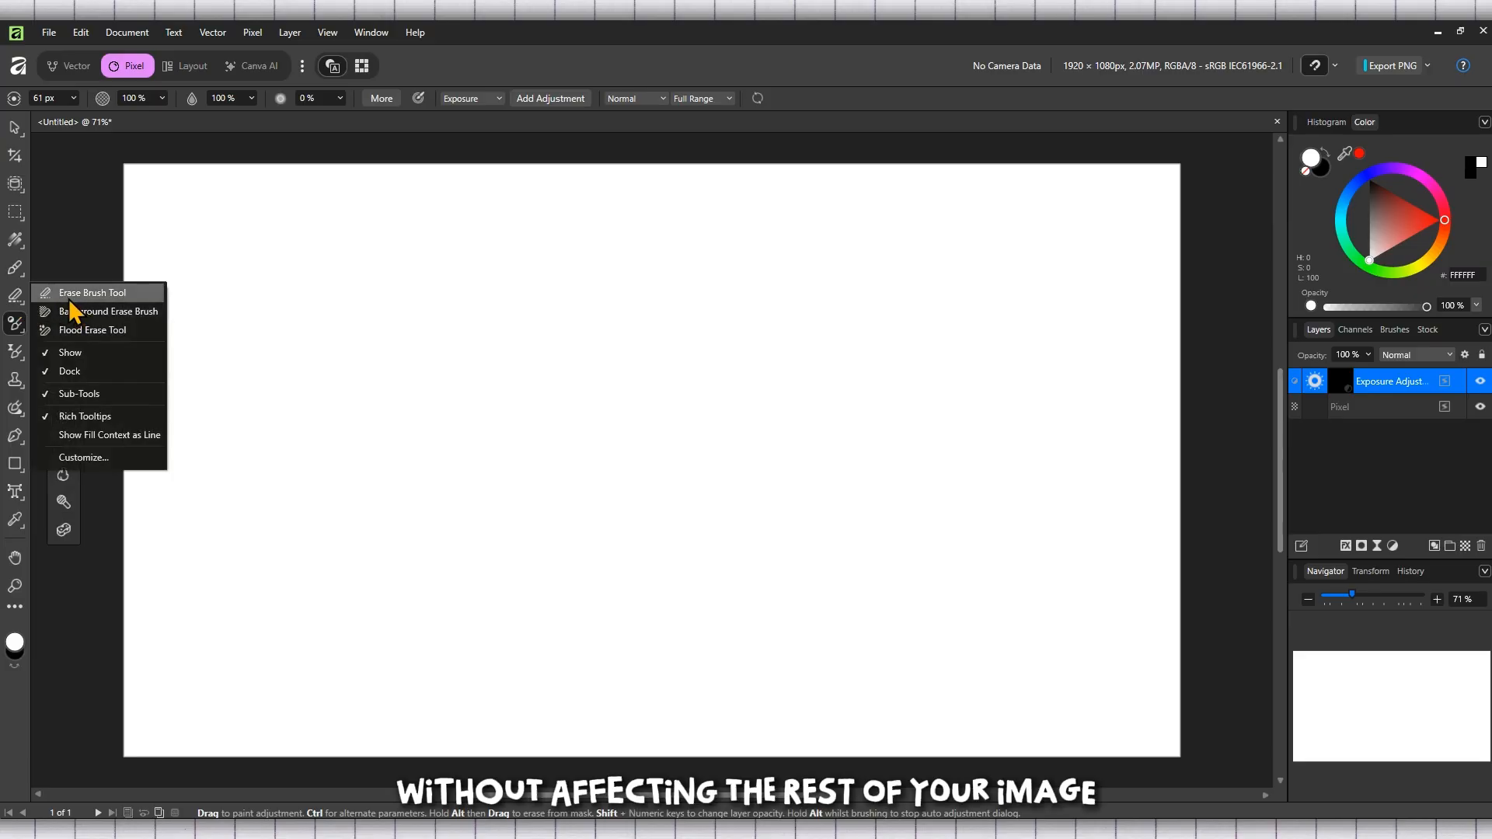
right_click(17, 268)
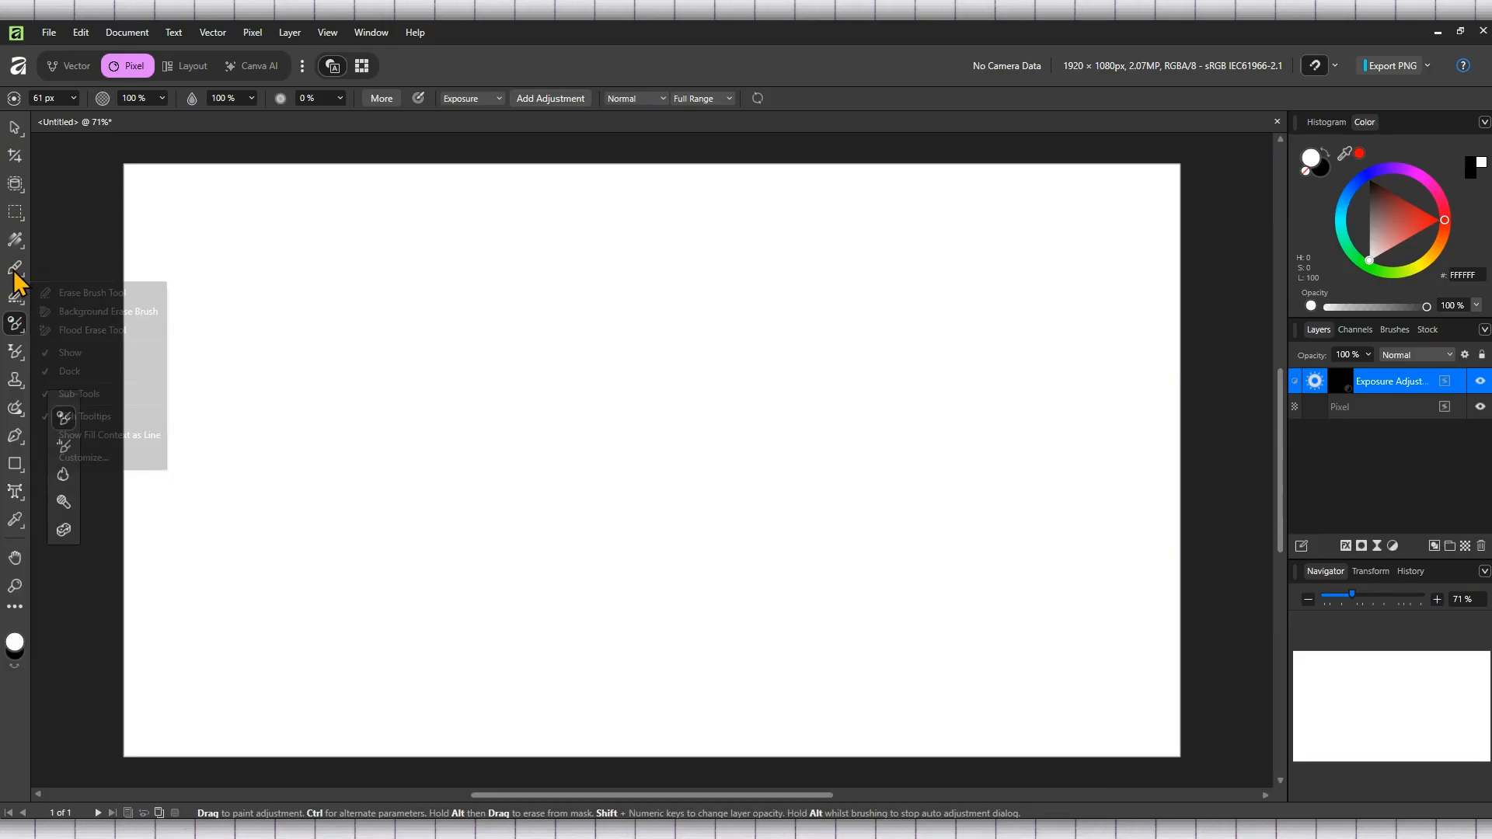
left_click(67, 162)
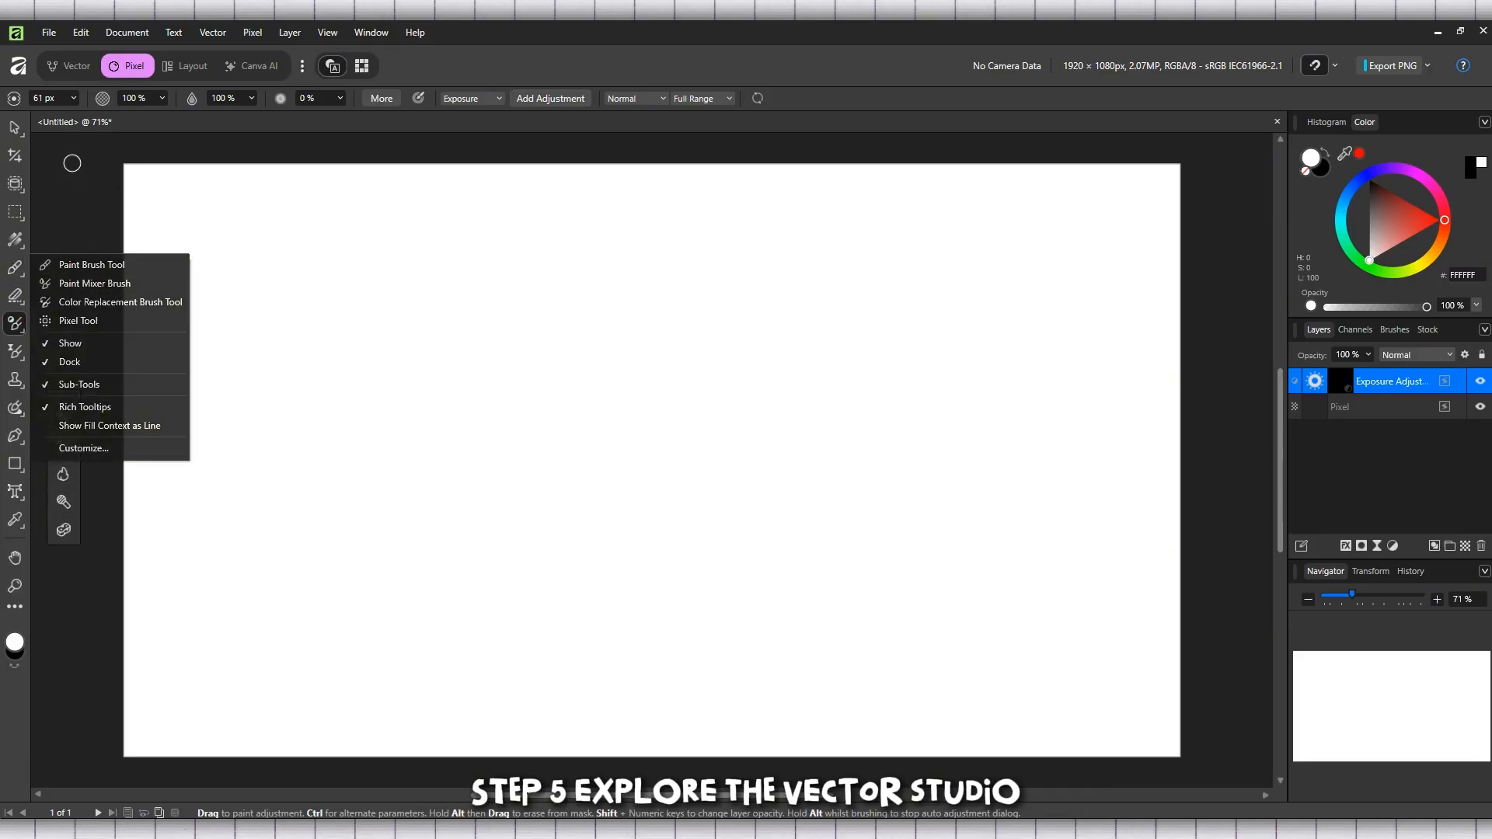
Step: Switch to the Vector studio and draw a rectangle about 307 x 260 px near the page's top-left corner
left_click(56, 68)
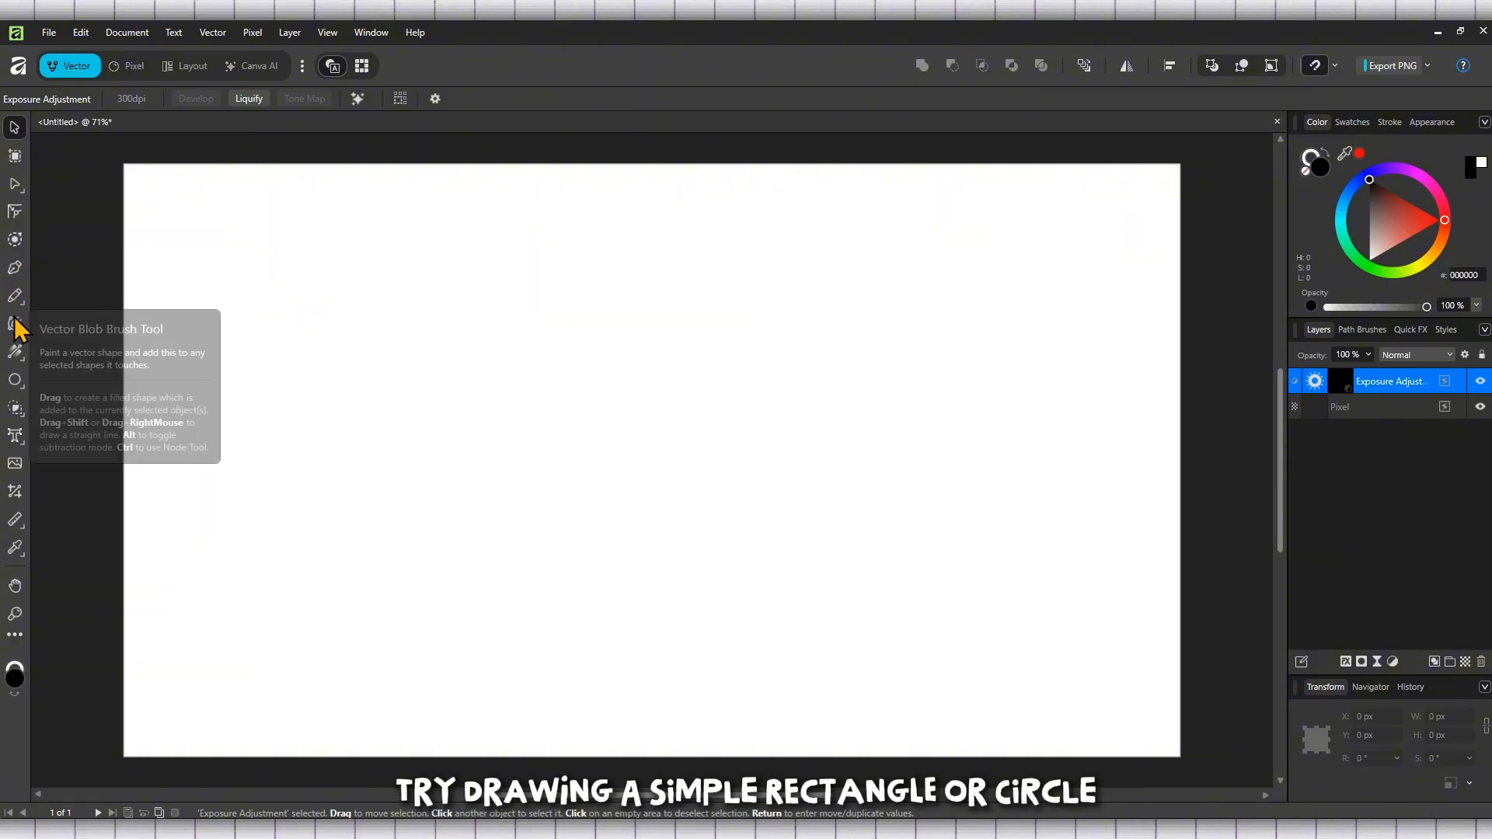
left_click(17, 380)
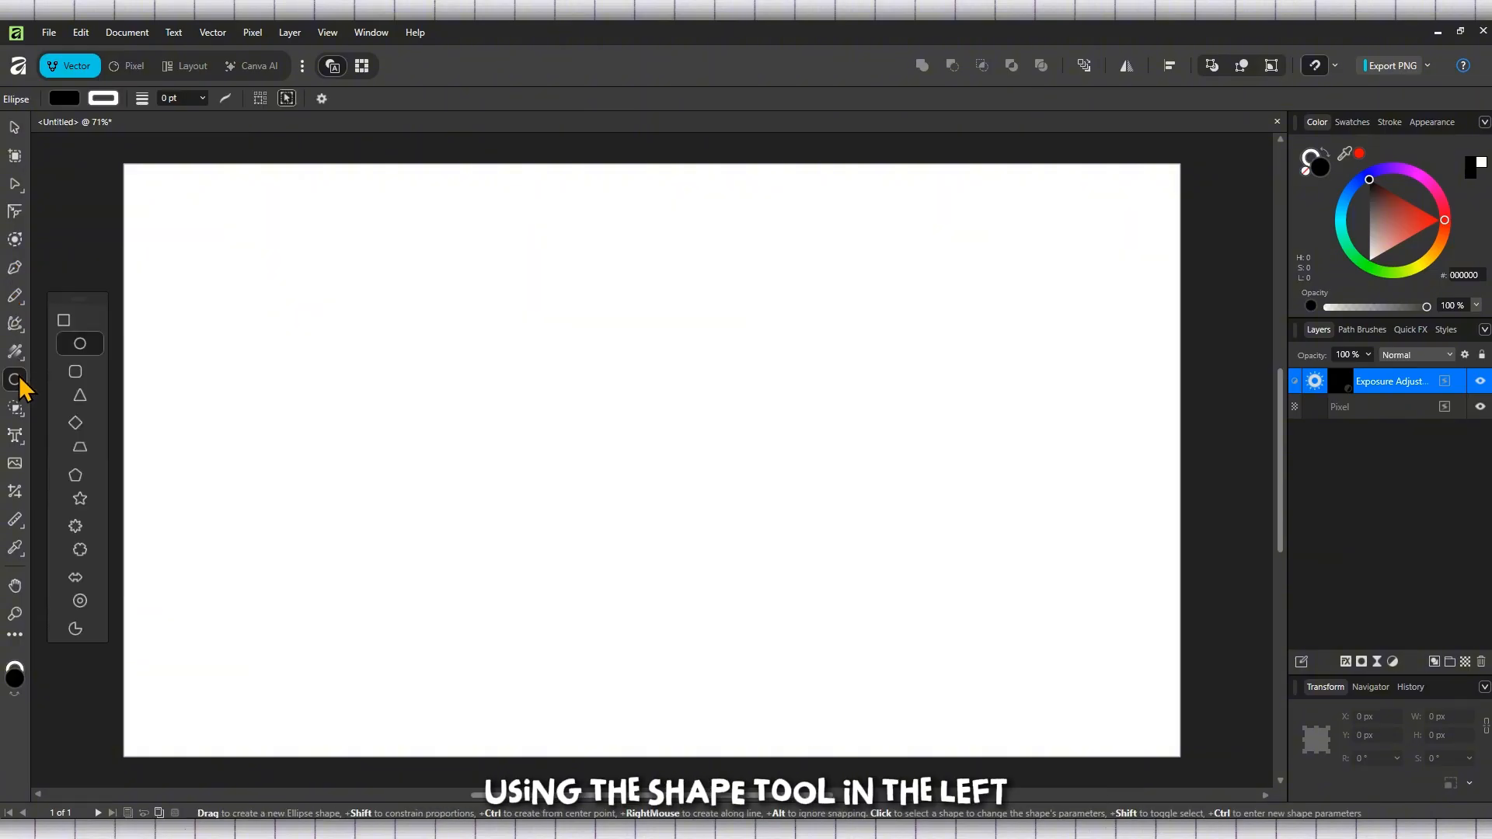
left_click(64, 320)
left_click_drag(168, 194, 337, 337)
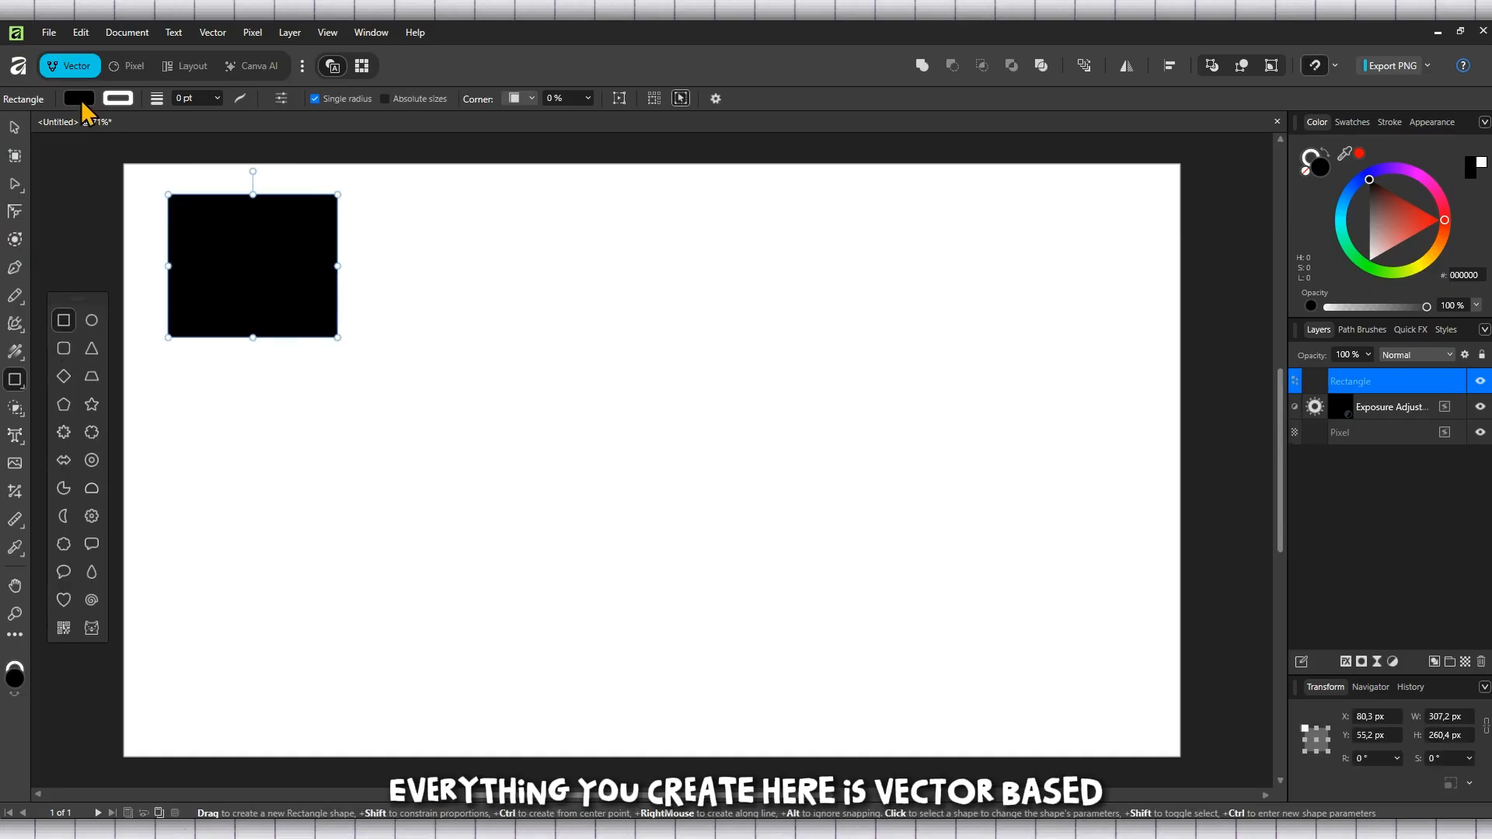
Step: Set the rectangle's fill colour to green
left_click(79, 99)
left_click_drag(133, 243, 113, 241)
left_click(424, 196)
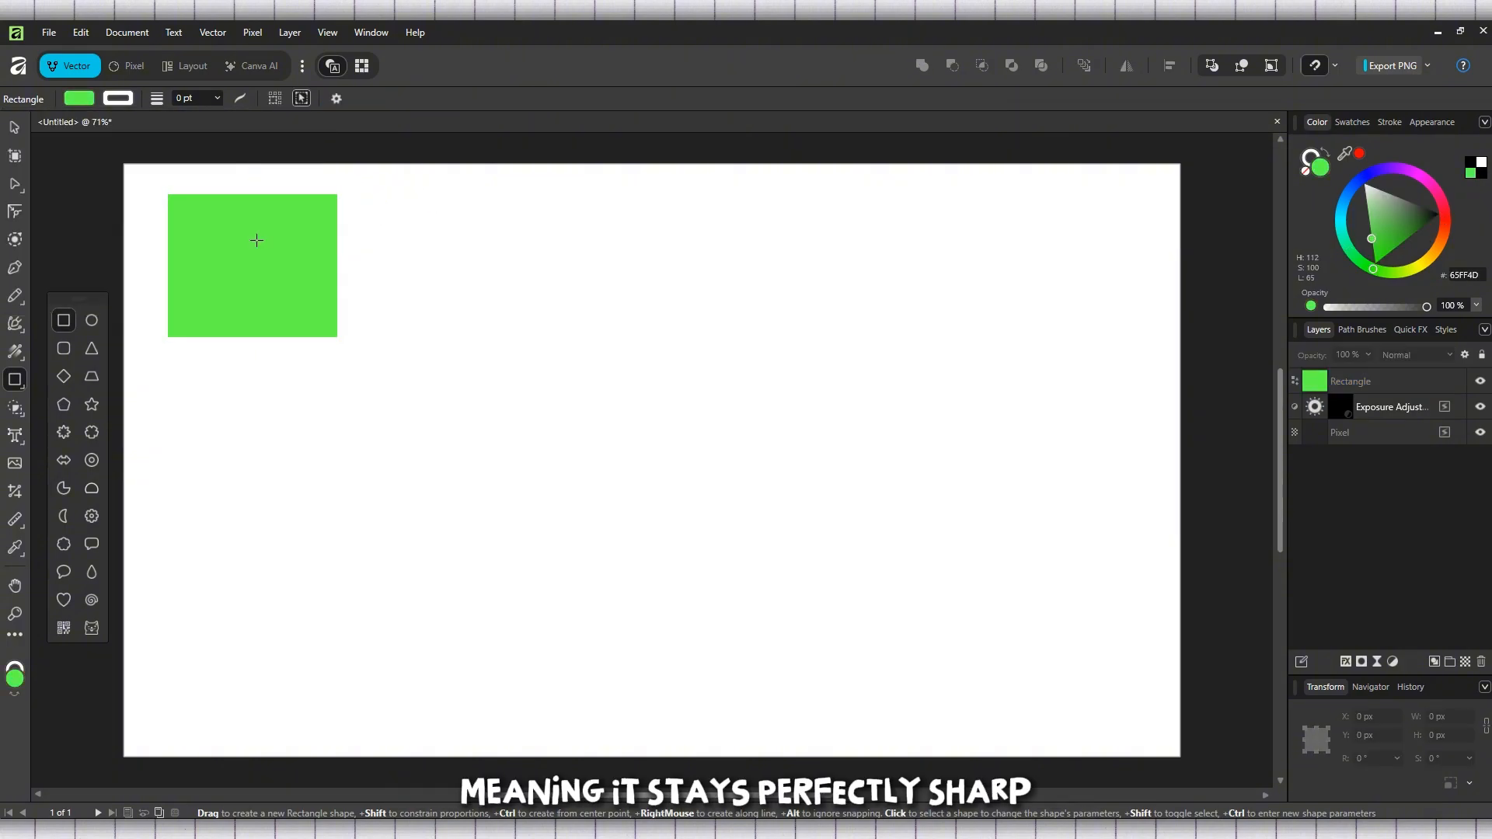
Step: Draw an ellipse near the page's top-right and resize it to about 401 x 314 px
left_click(92, 323)
left_click_drag(1008, 220, 774, 367)
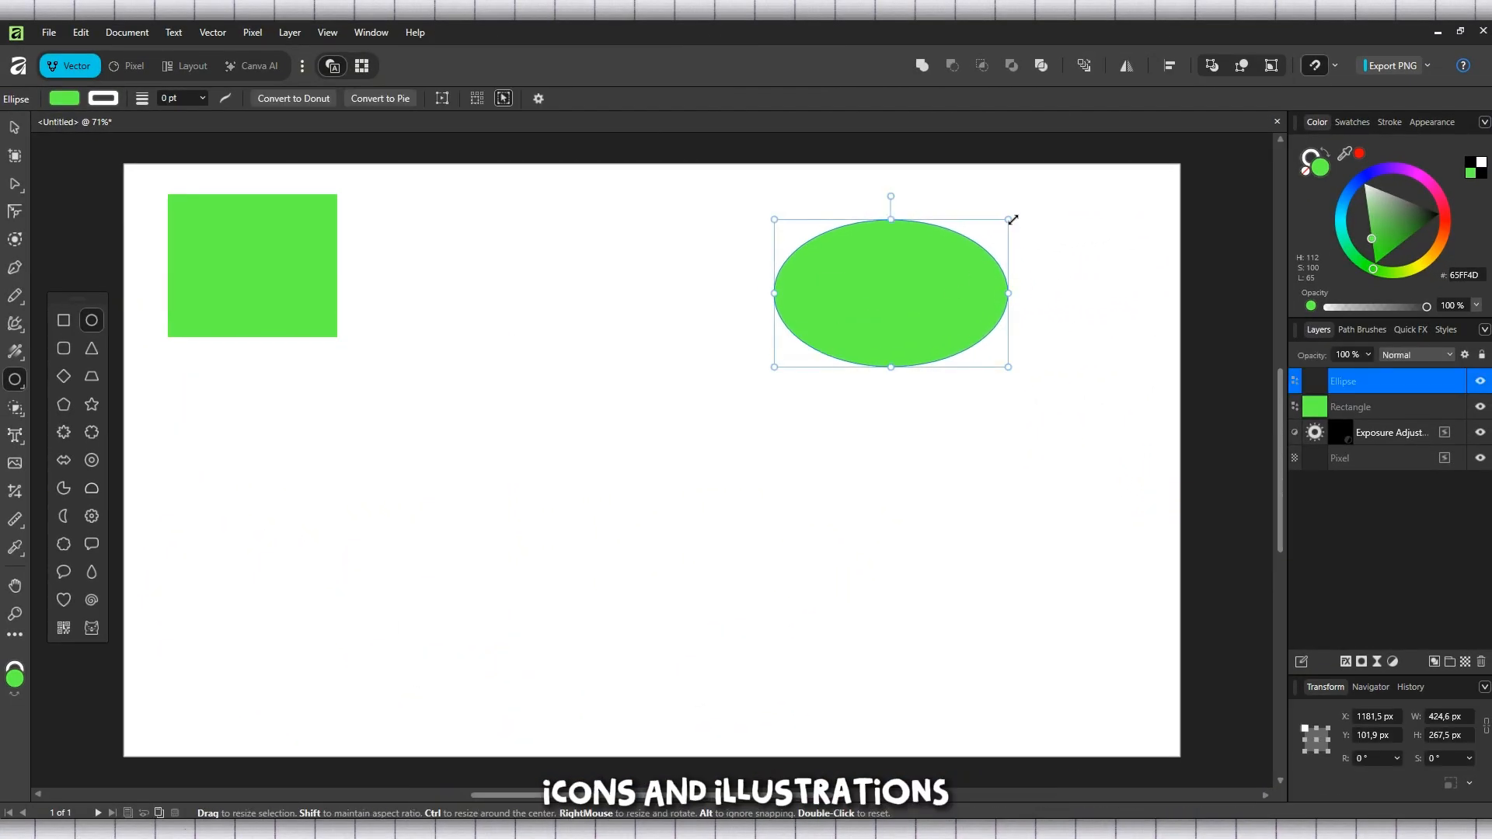
left_click_drag(1009, 222, 995, 194)
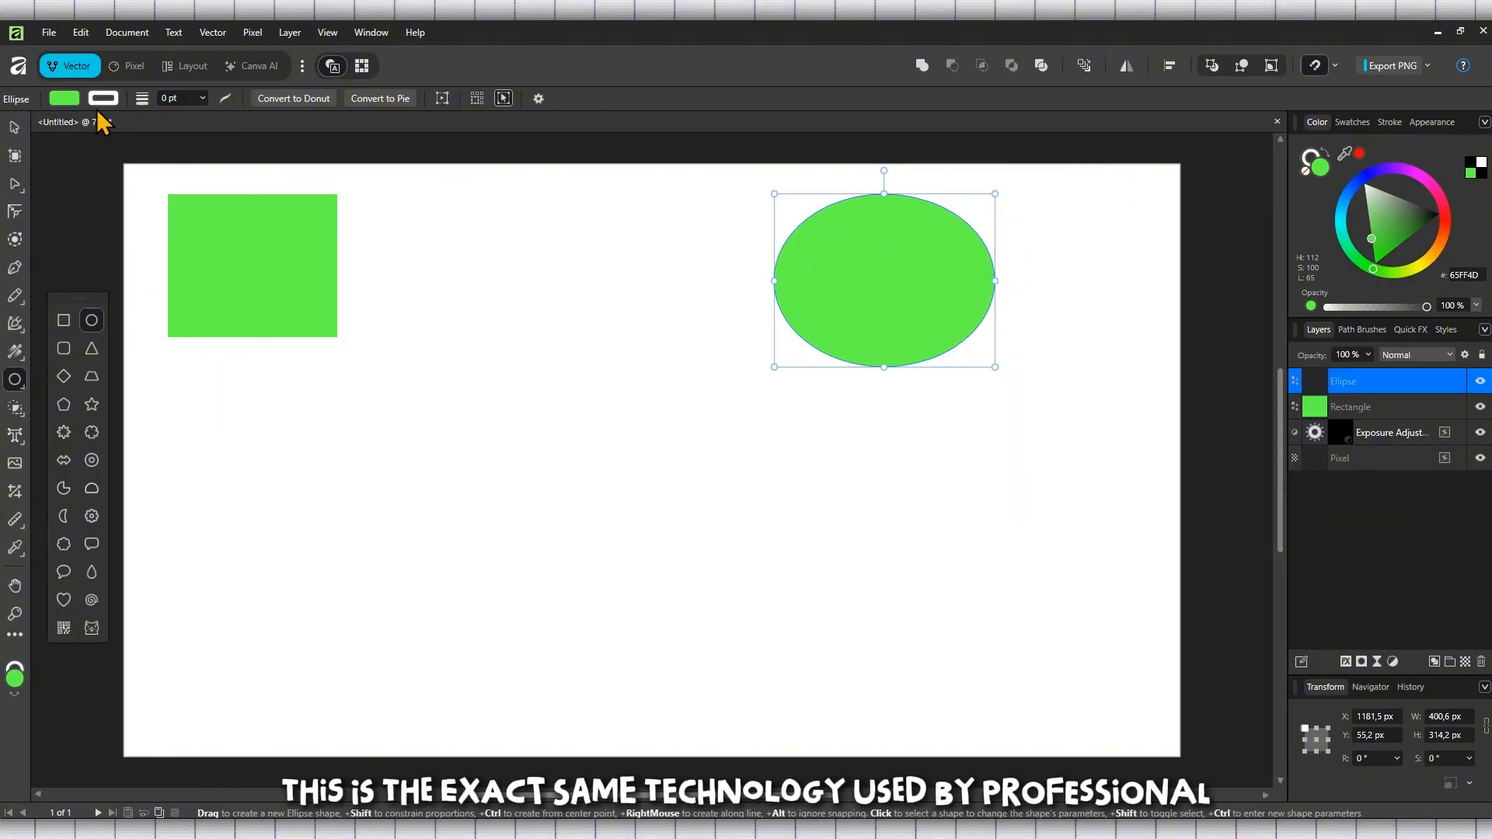
Step: Fill the ellipse with magenta and set its stroke width to 1.4 pt
left_click(64, 99)
left_click(256, 251)
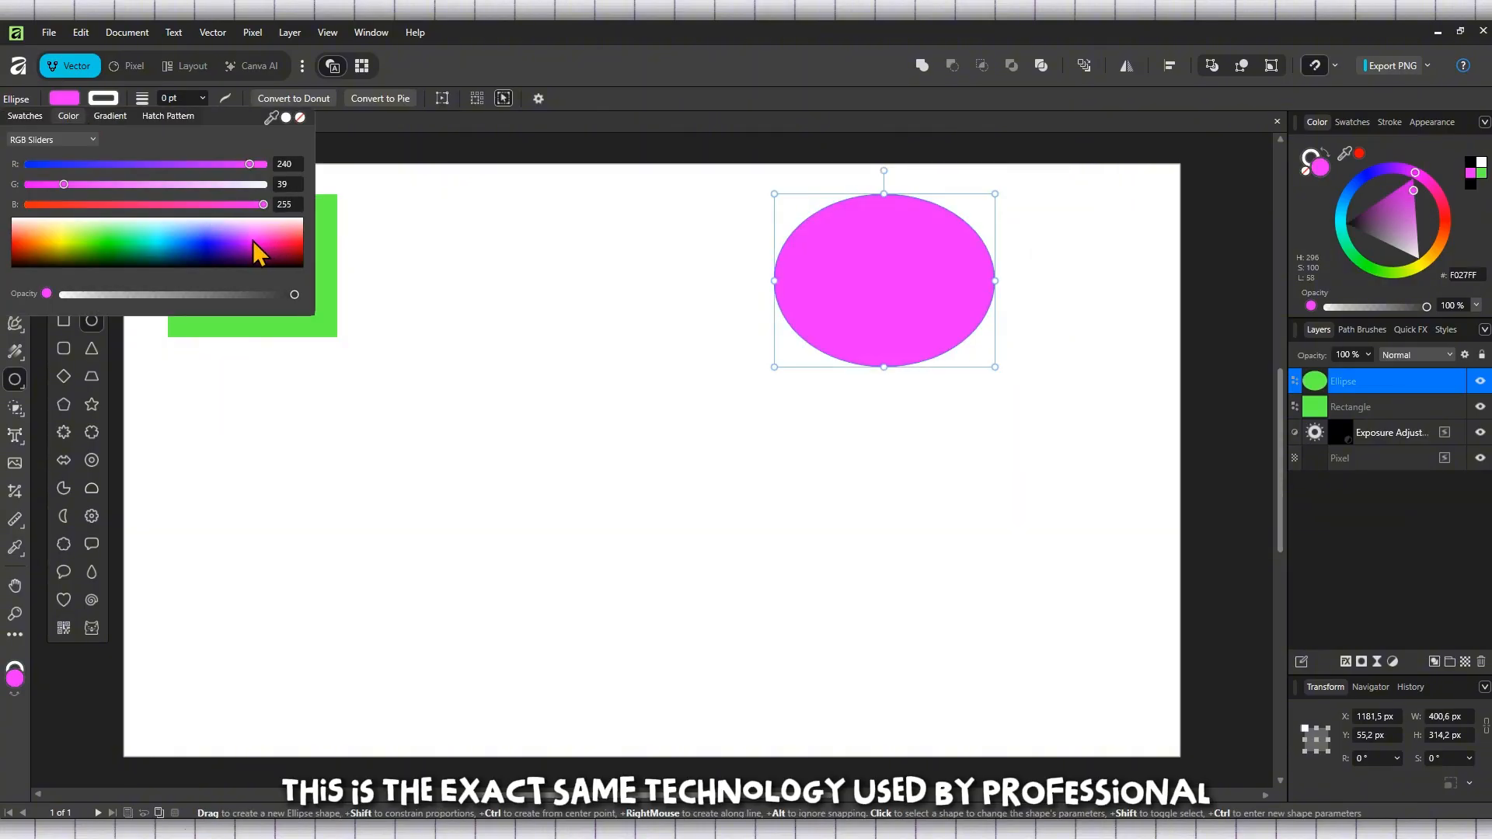
left_click(203, 97)
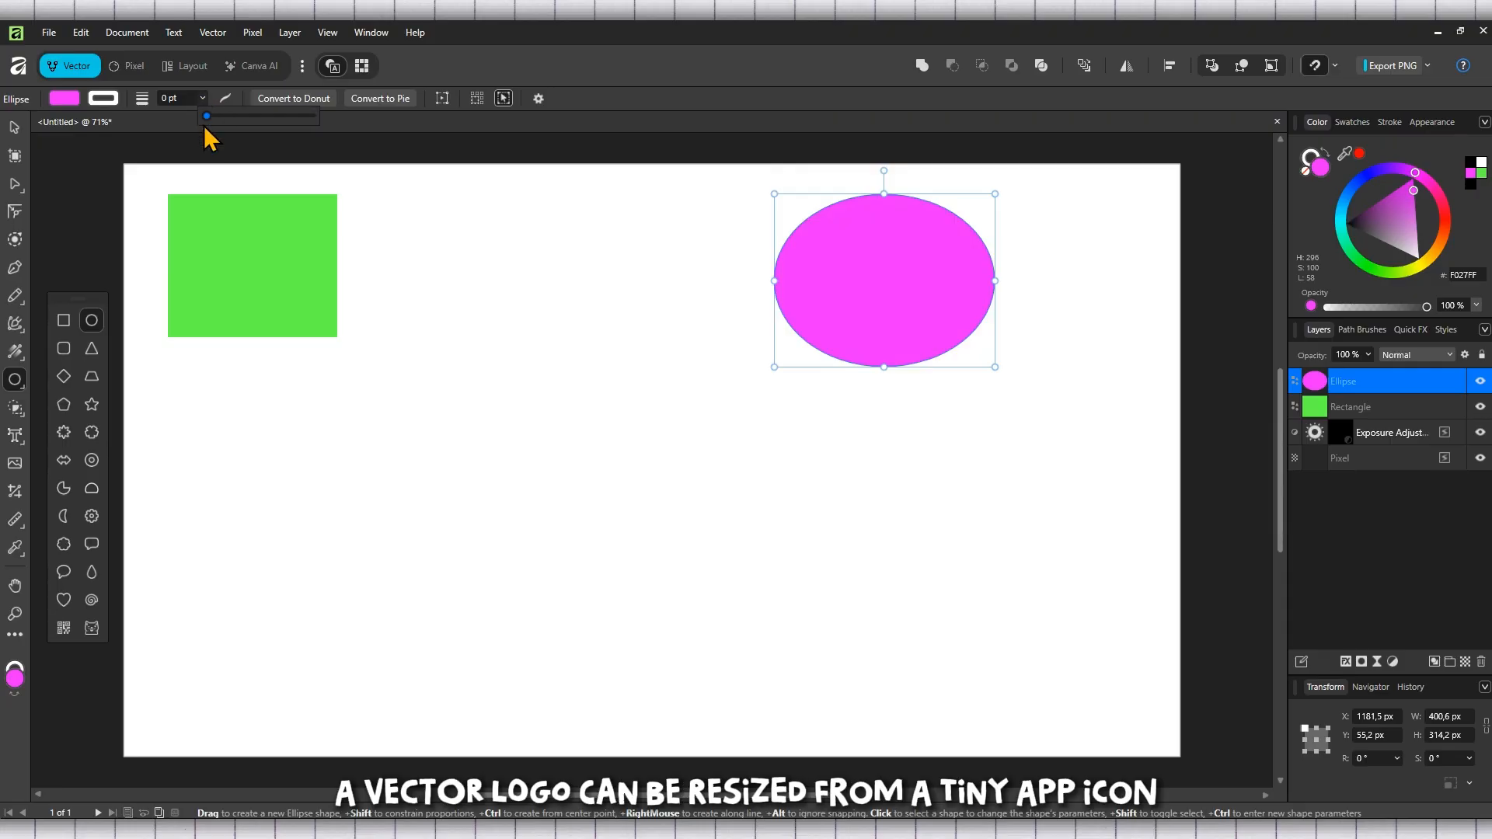
left_click_drag(236, 115, 235, 118)
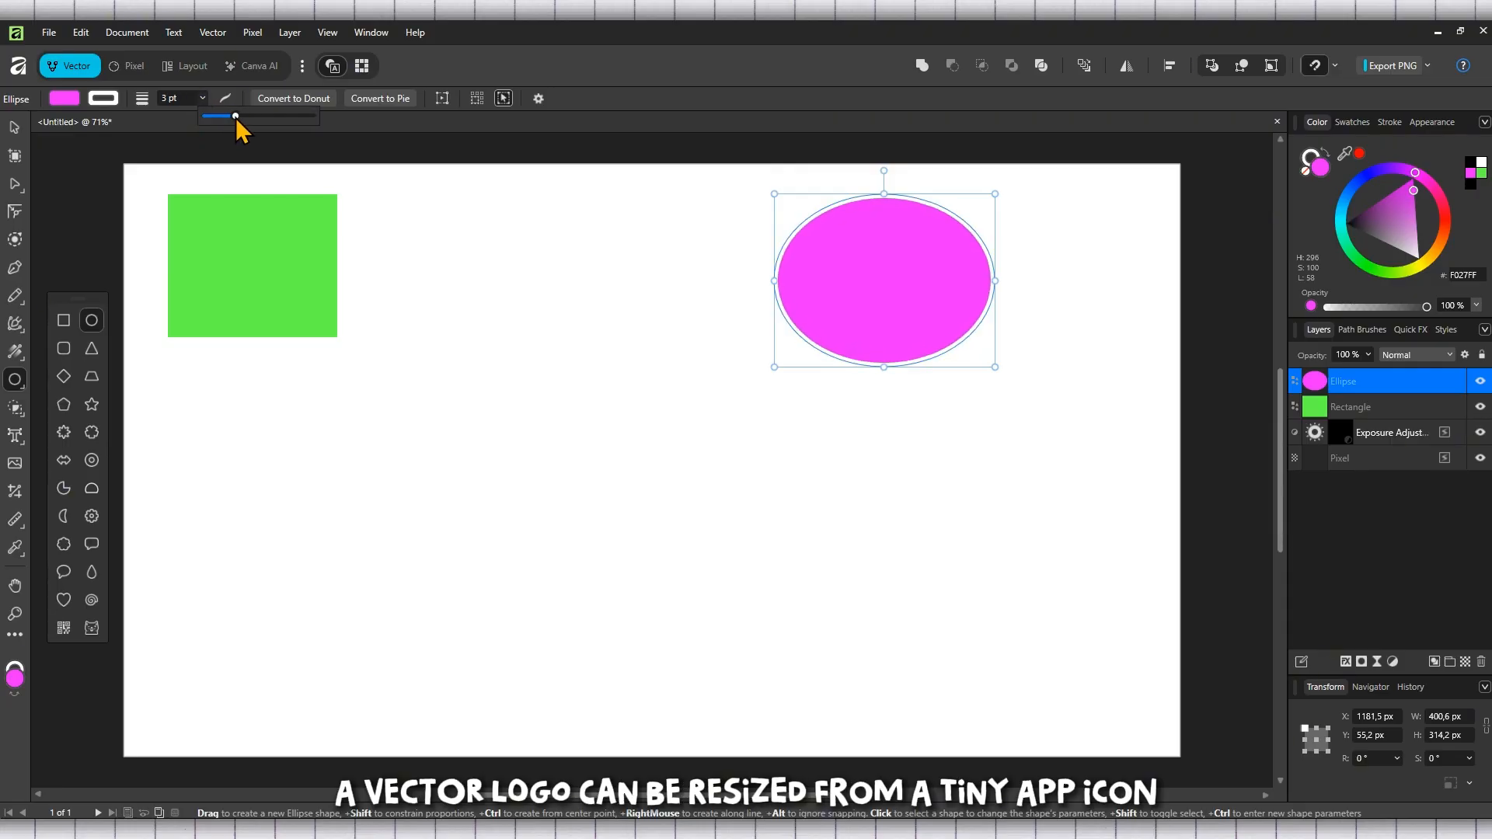
Step: Set the ellipse's stroke colour to orange and deselect it
left_click(101, 99)
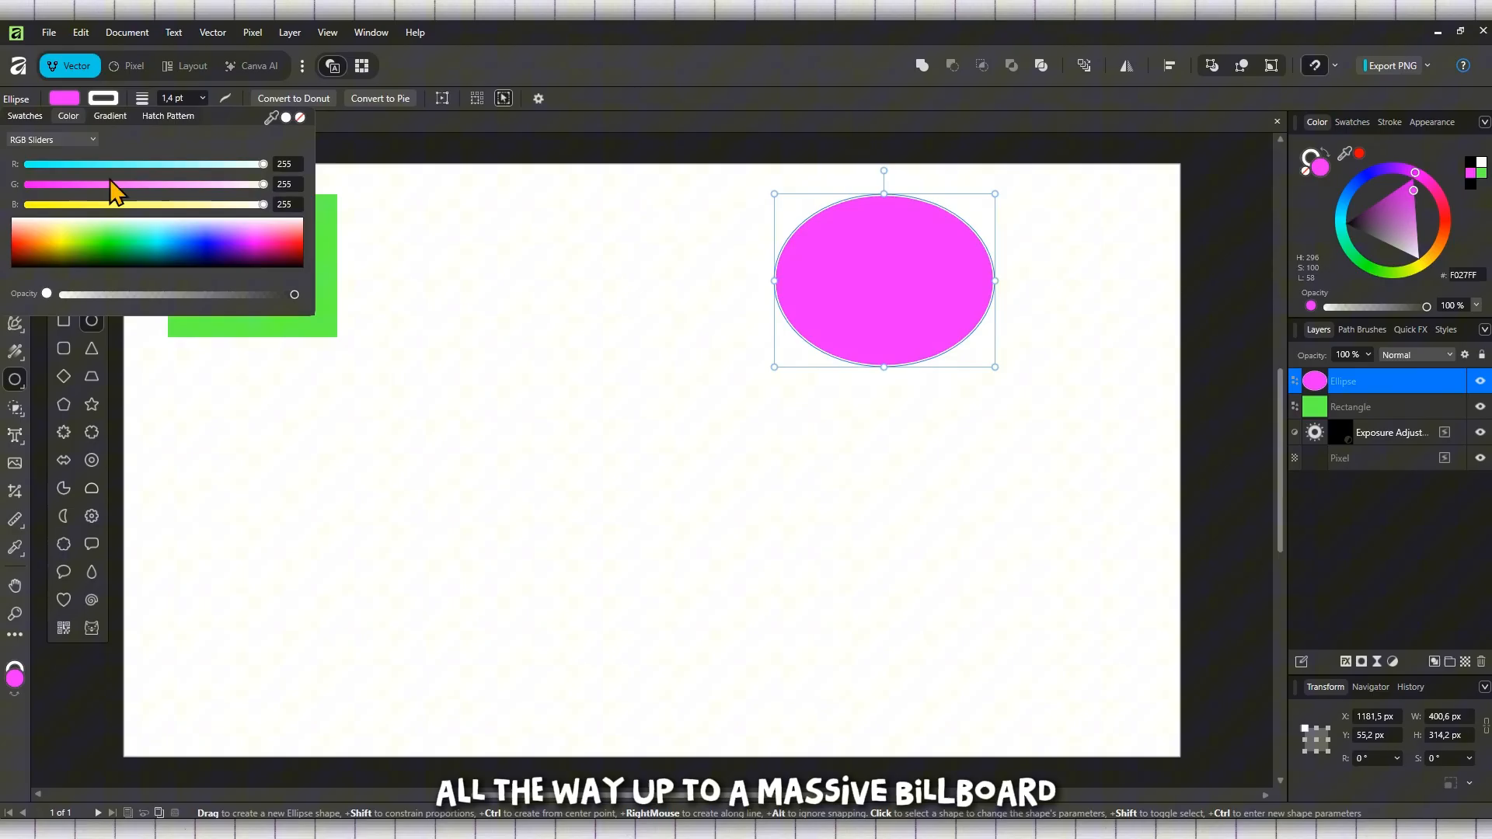
left_click(34, 233)
left_click(21, 236)
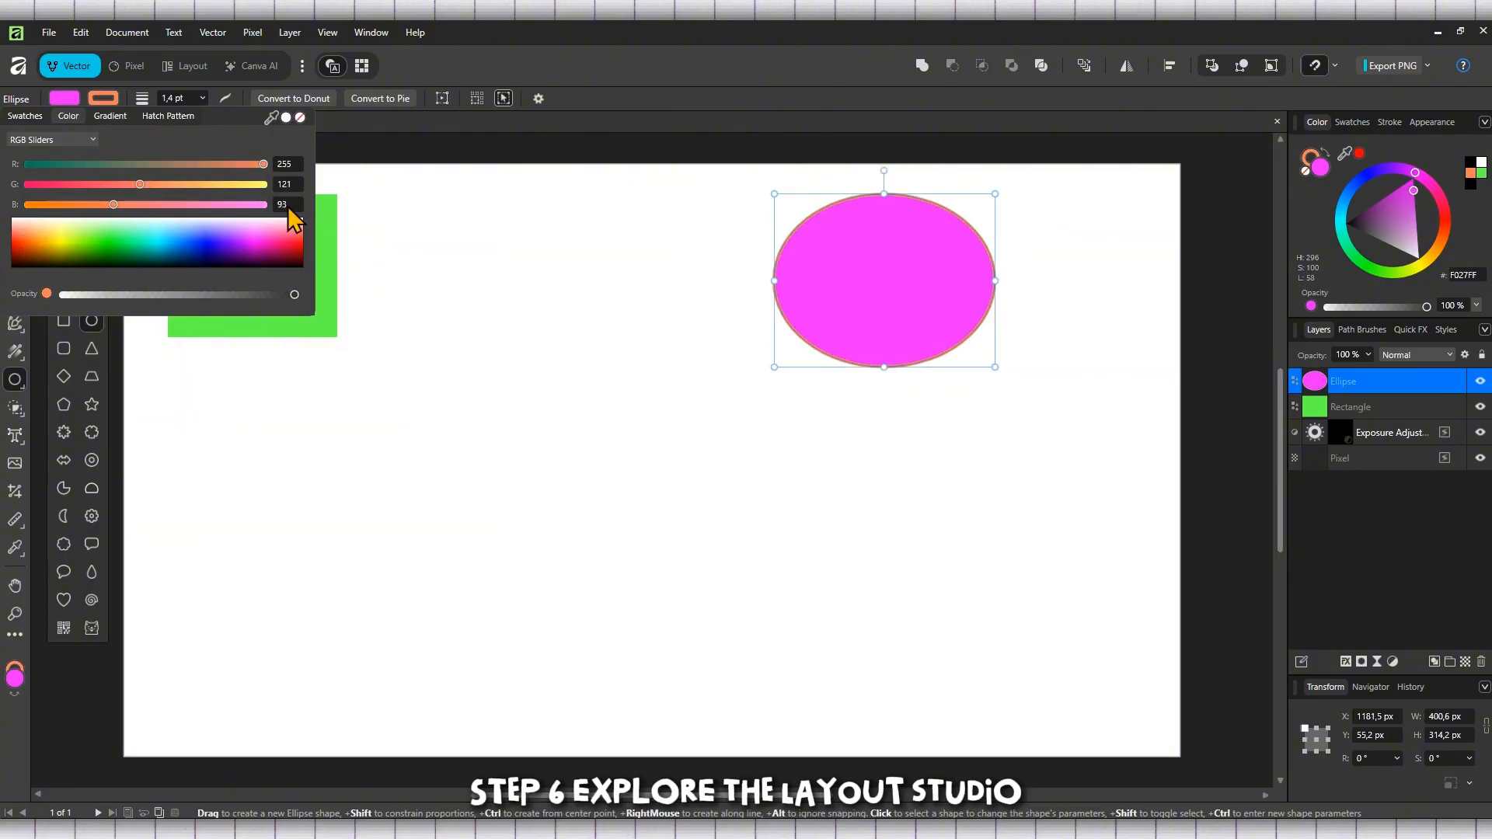
left_click(301, 148)
left_click(15, 129)
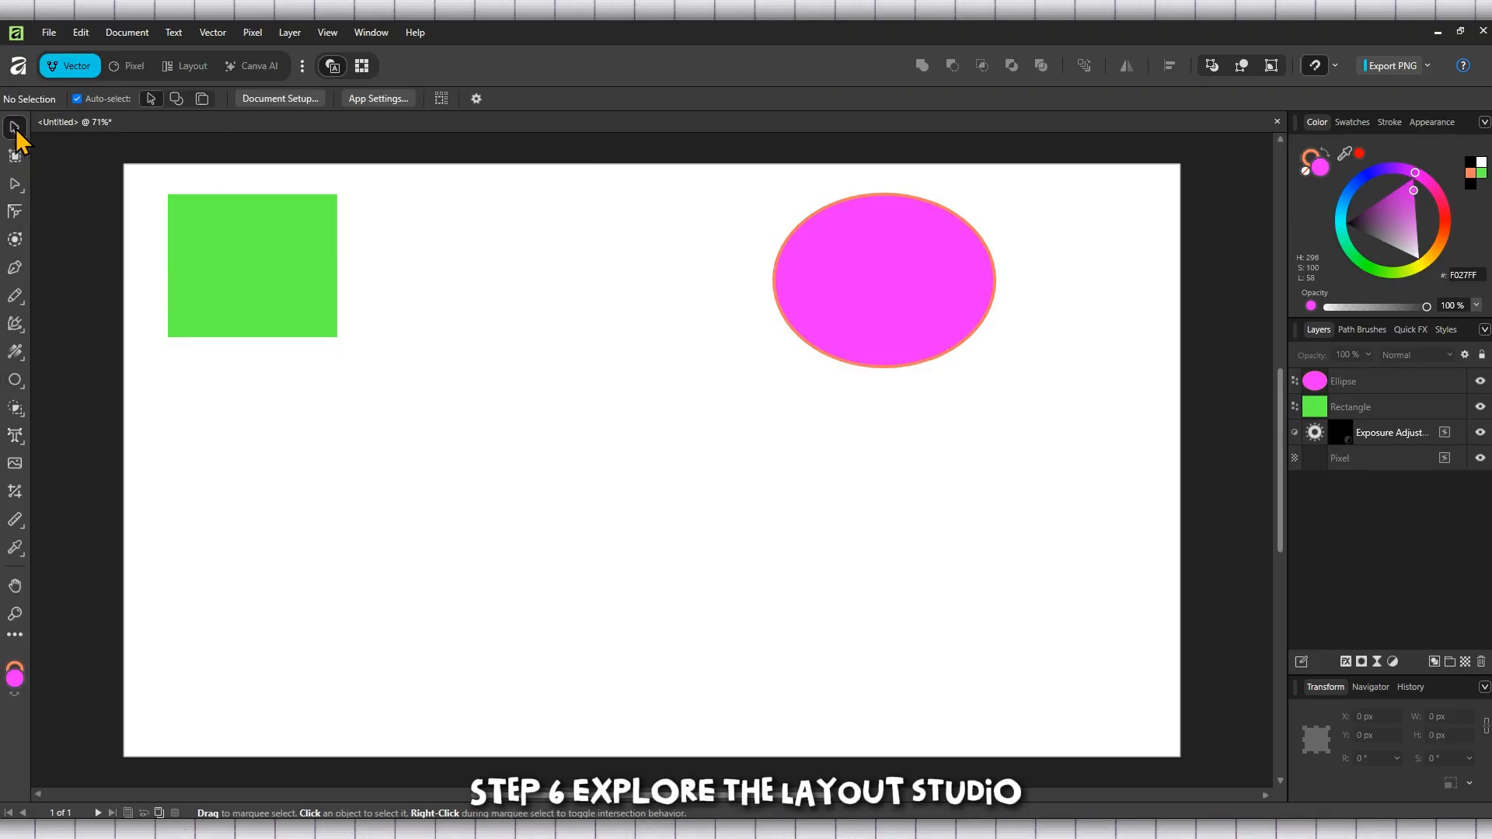
Step: Switch to the Layout studio, nudge the ellipse slightly, and move the rectangle right to about X 547 px
left_click(194, 76)
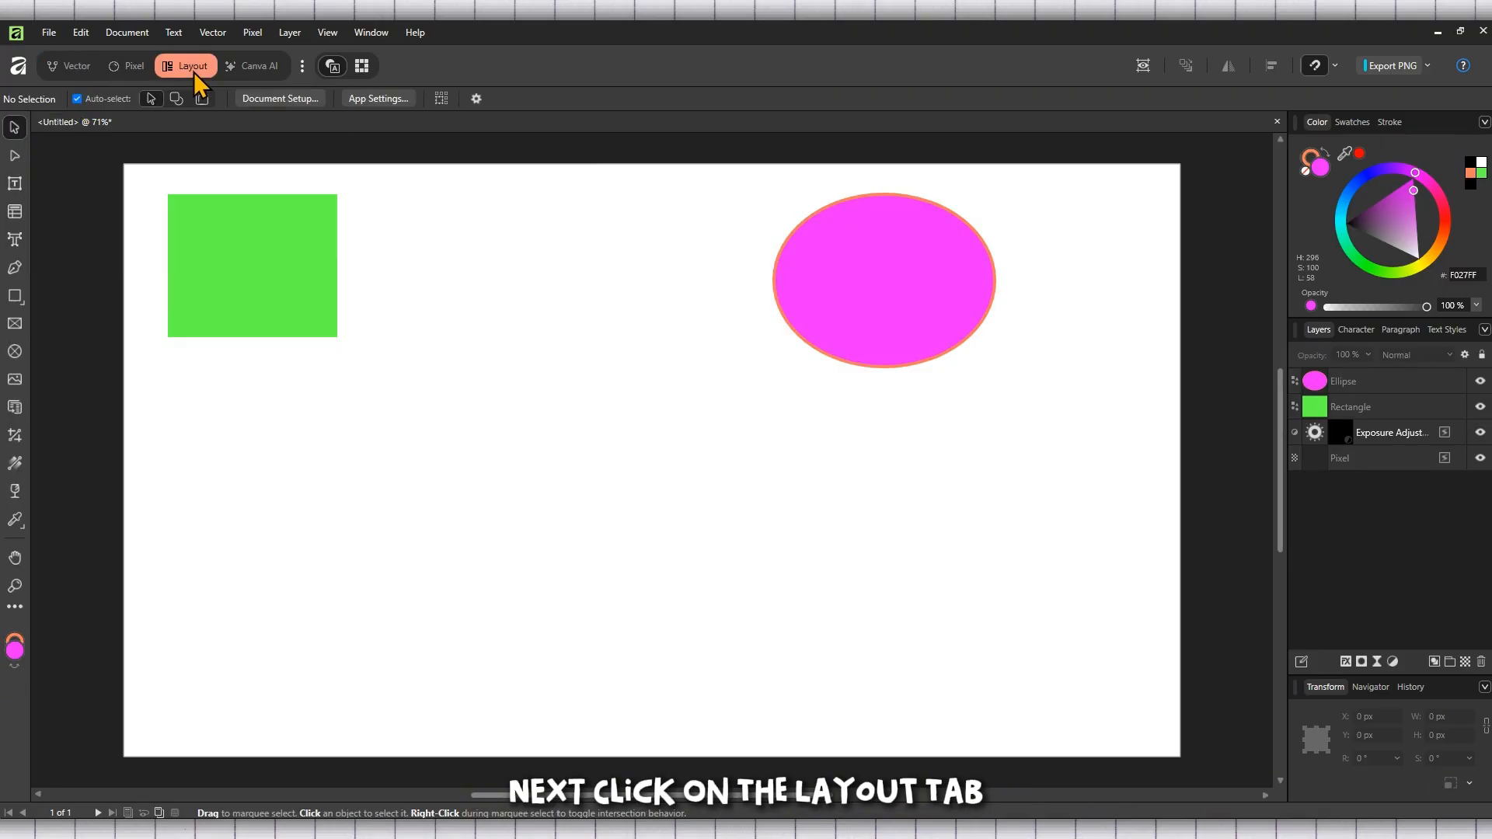
left_click_drag(897, 290, 885, 275)
left_click_drag(281, 267, 538, 278)
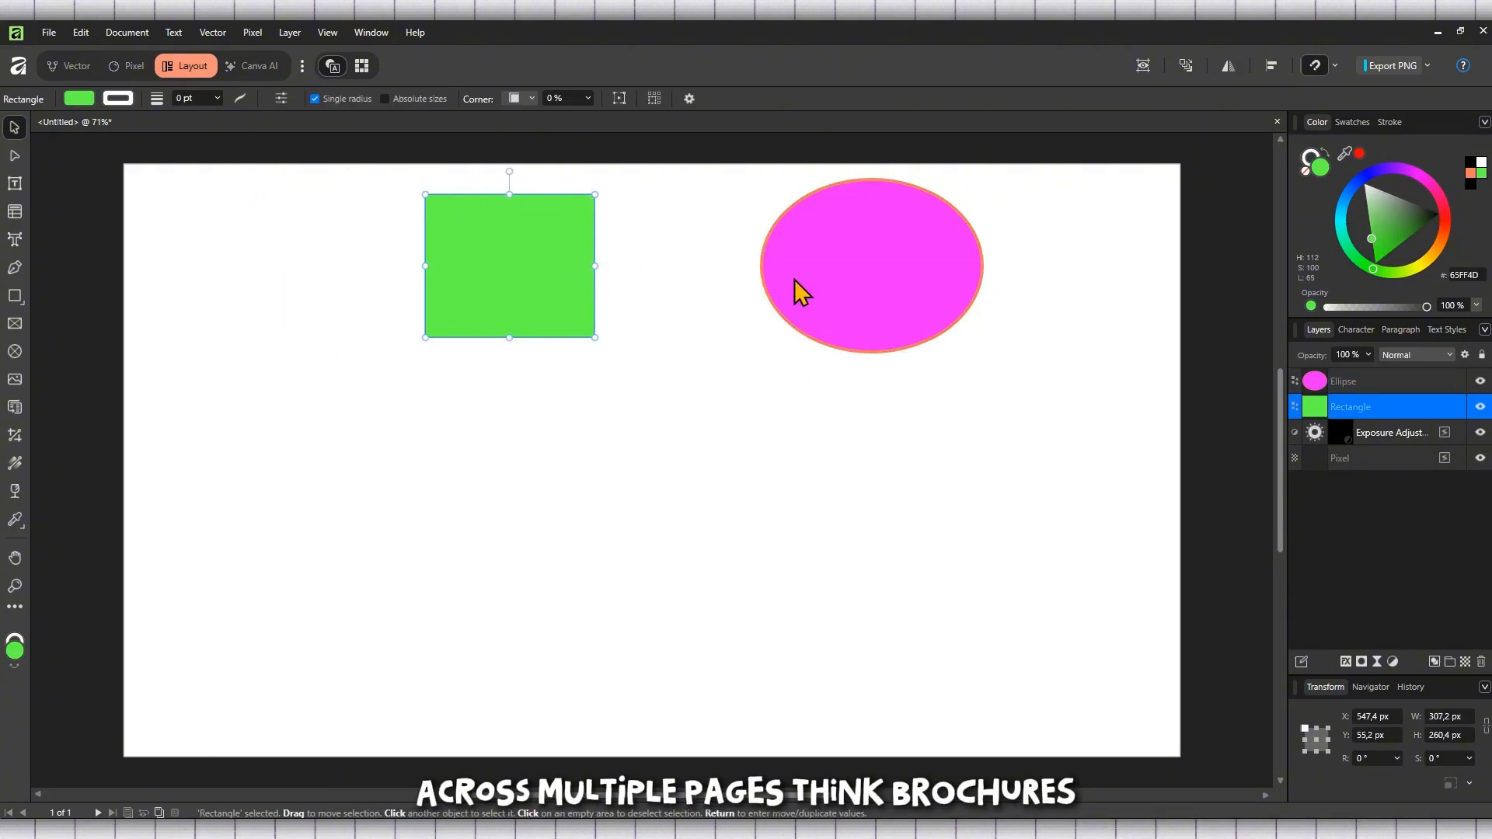
Step: Move the ellipse left, closer to the rectangle, and deselect it
left_click_drag(798, 289, 706, 283)
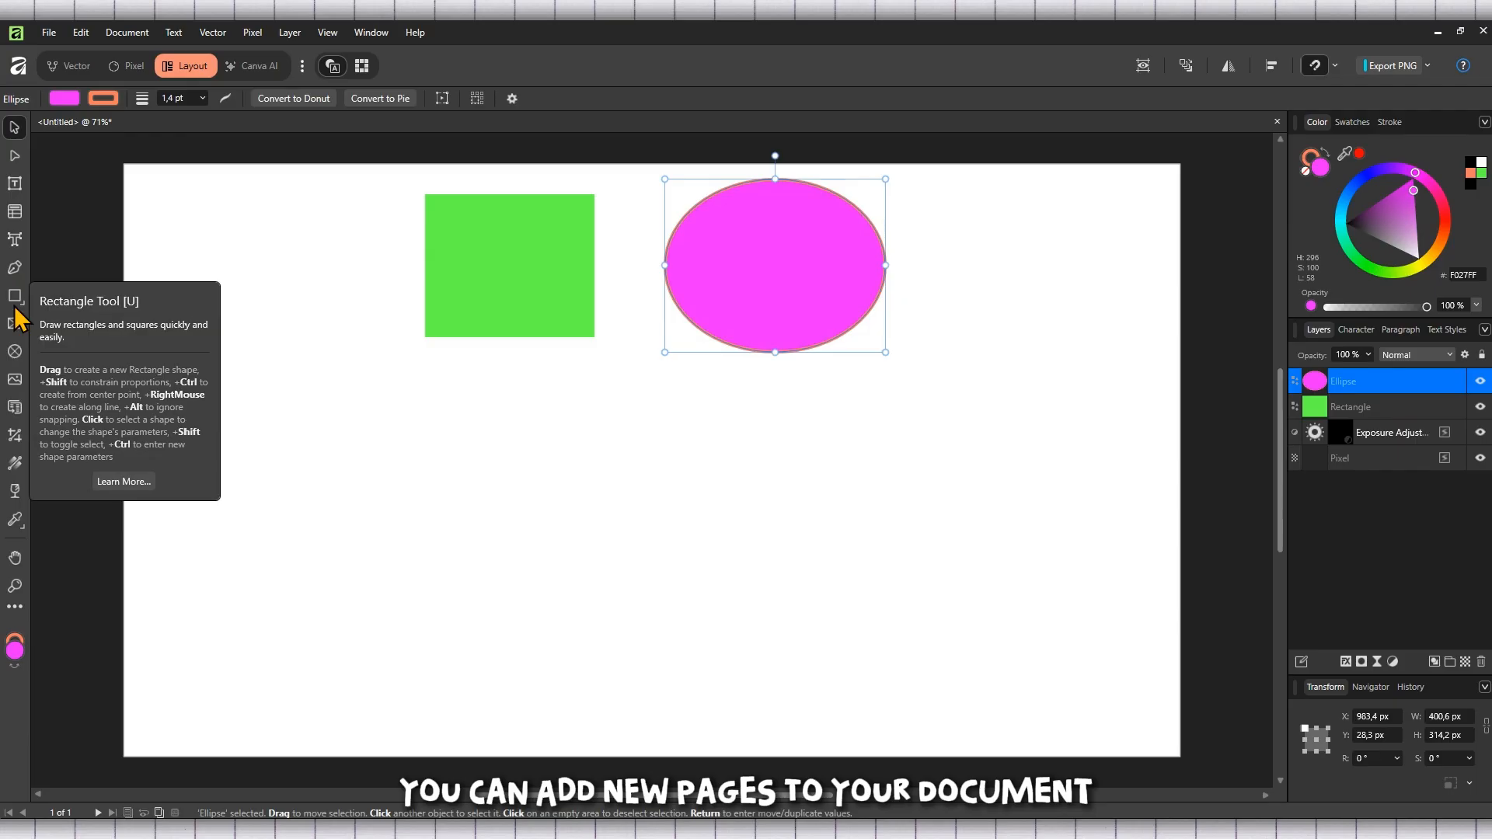
right_click(12, 226)
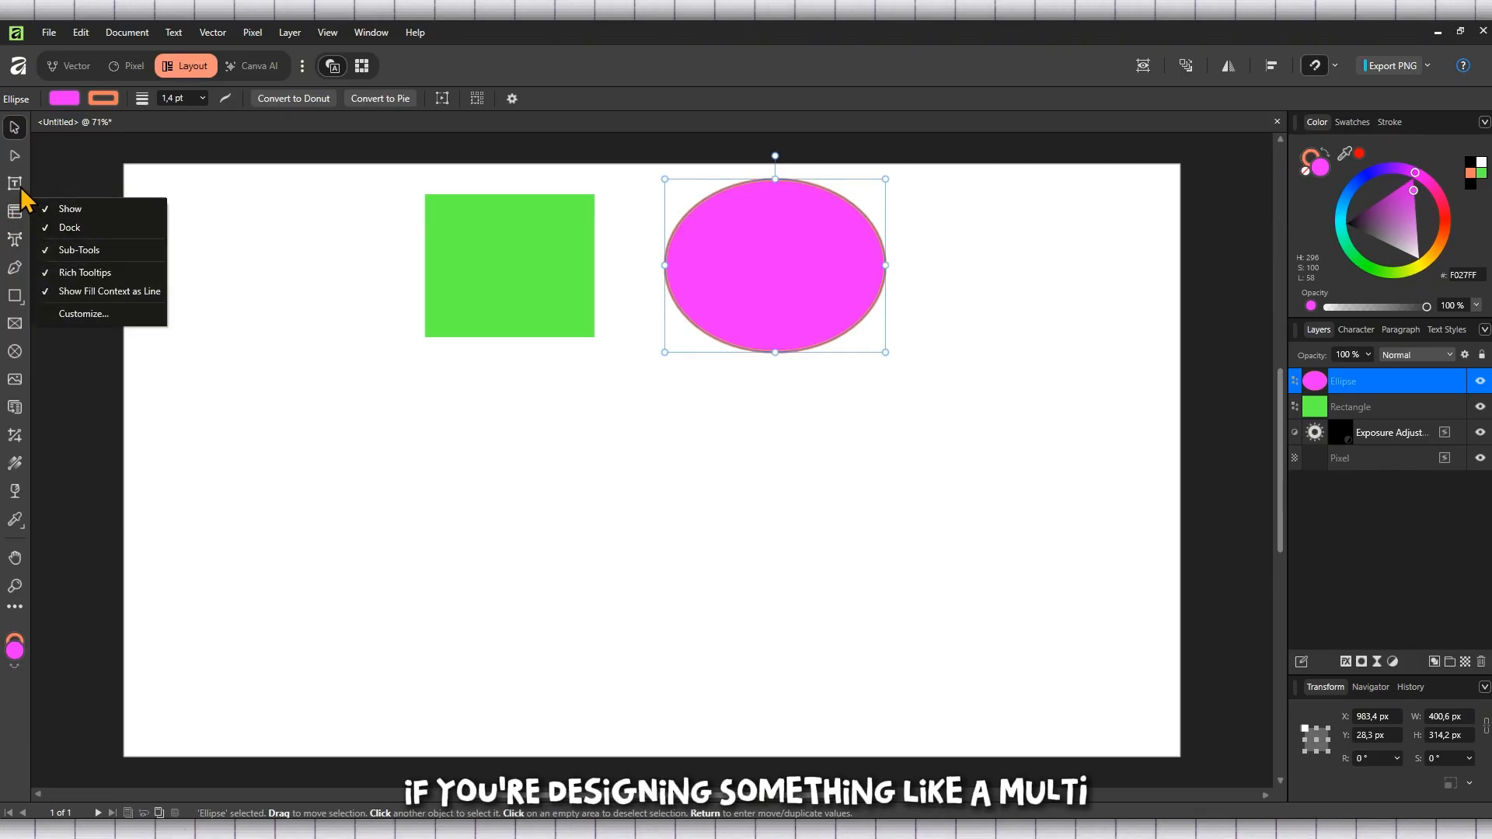
right_click(19, 187)
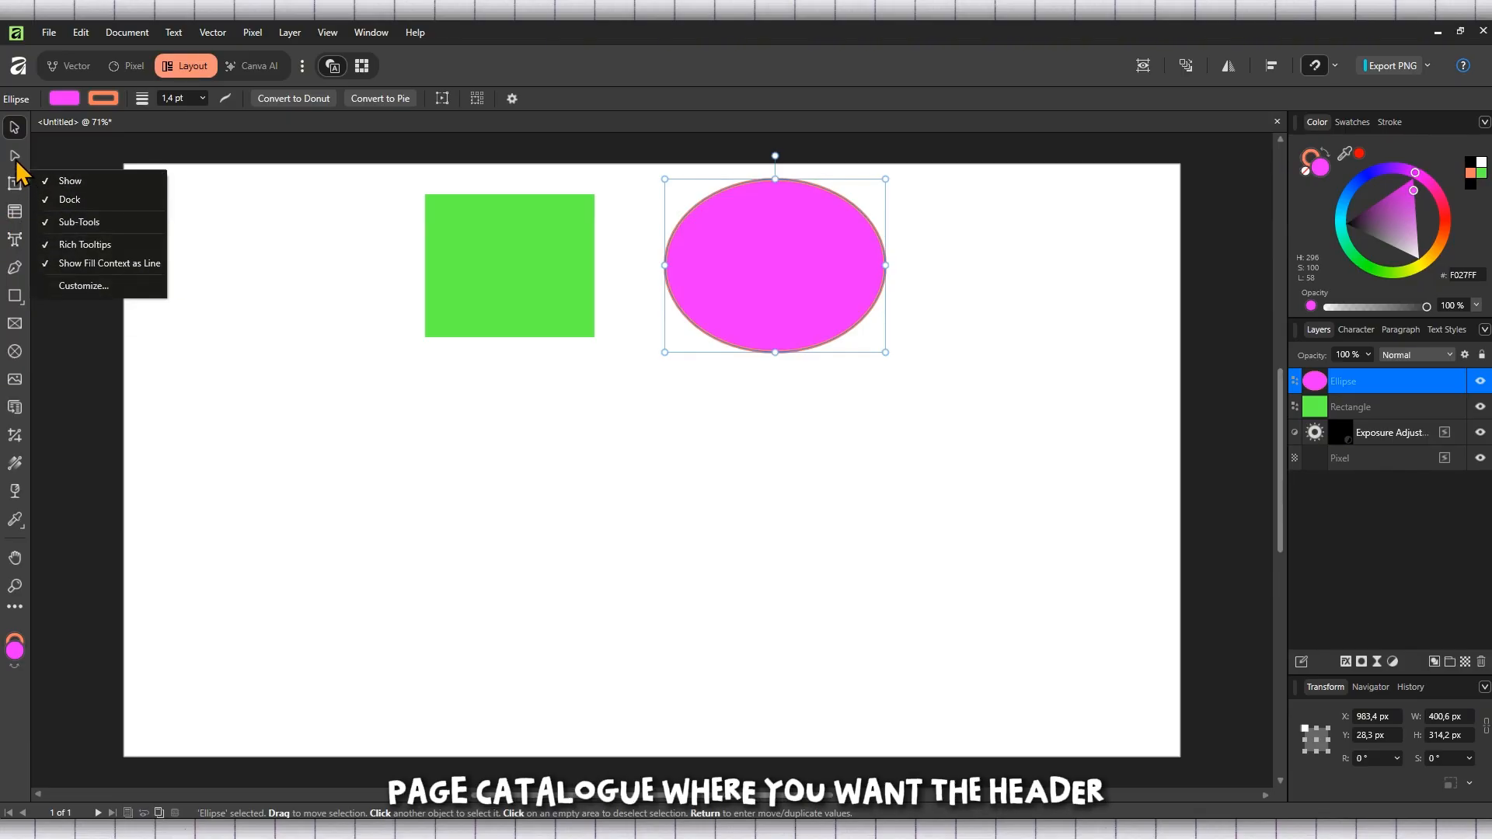
right_click(16, 411)
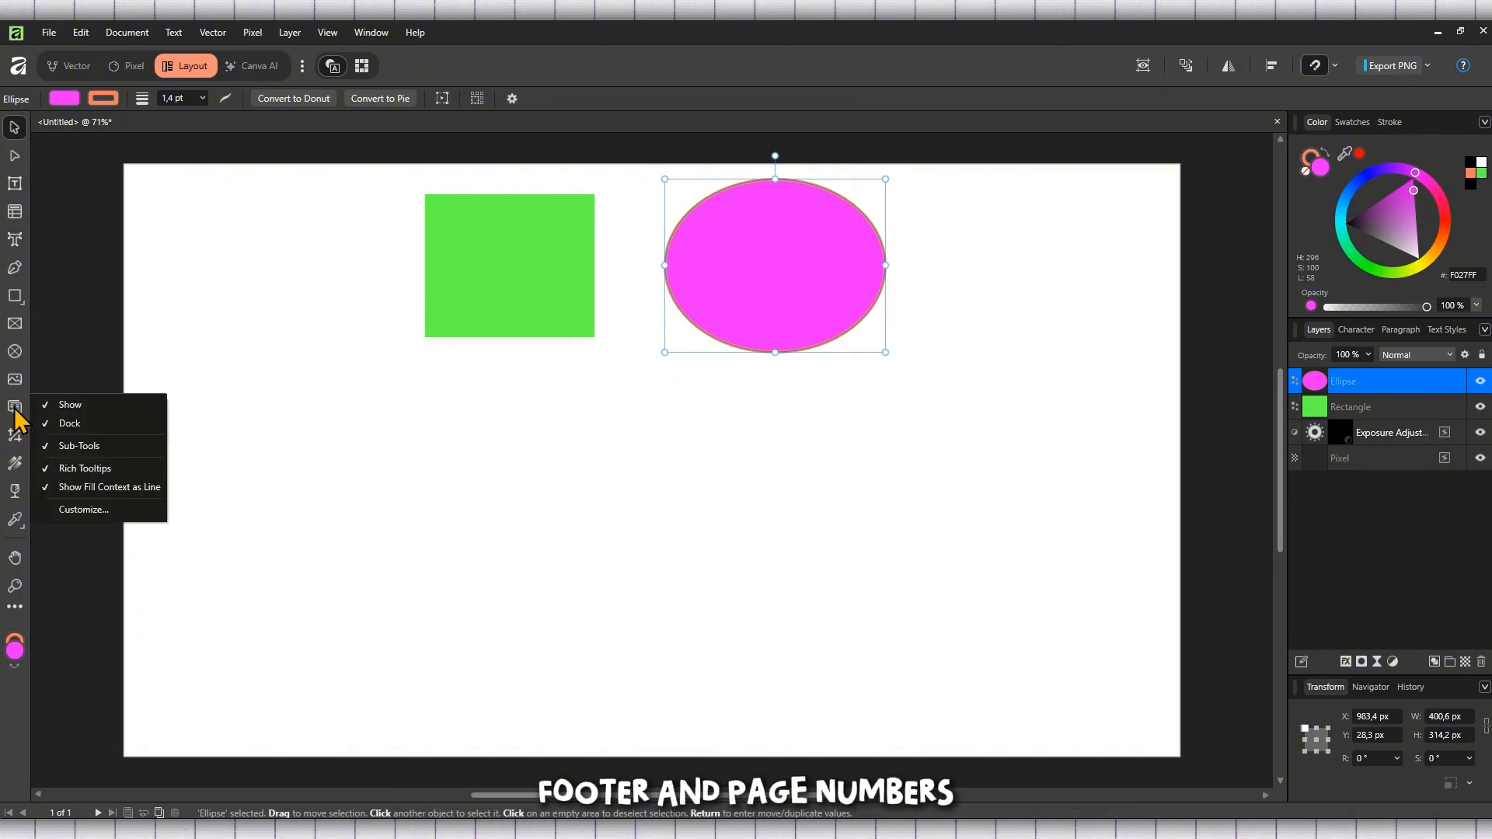
left_click(66, 351)
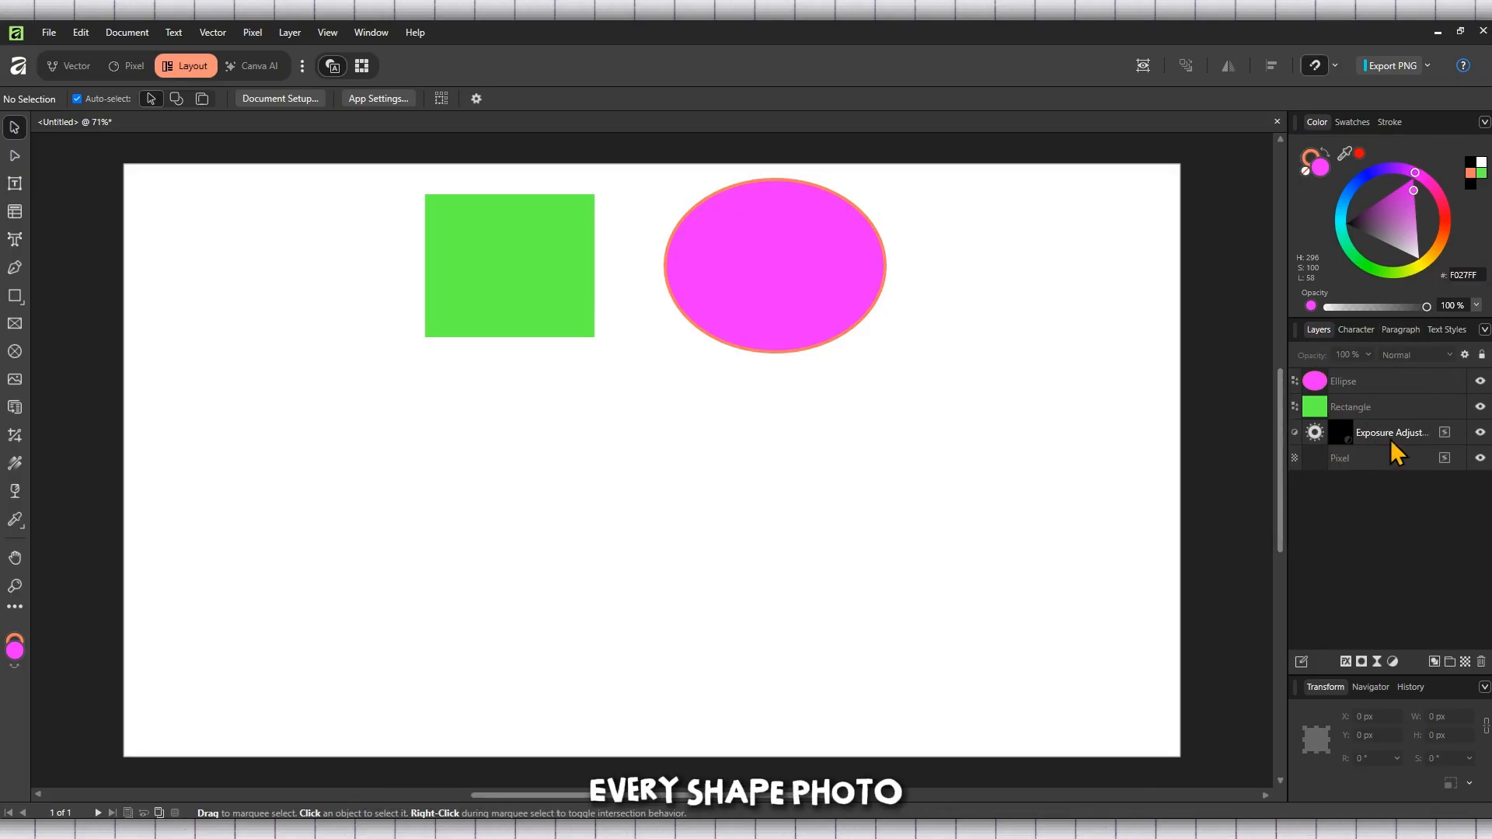
Step: Select the layers one by one, then rename the ellipse layer to TUTO
left_click(1372, 376)
left_click(1381, 408)
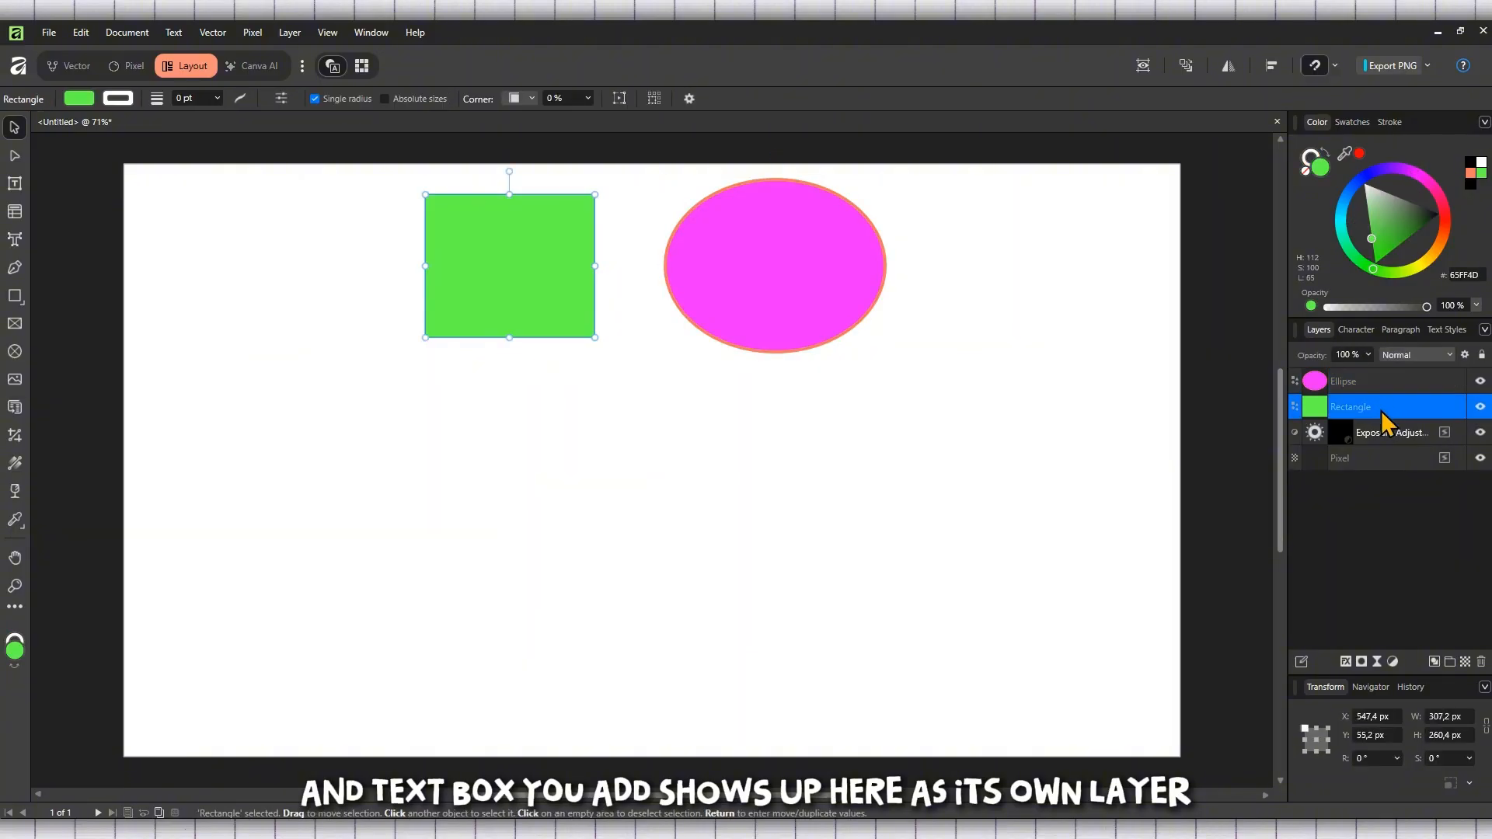
left_click(1386, 428)
left_click(1377, 465)
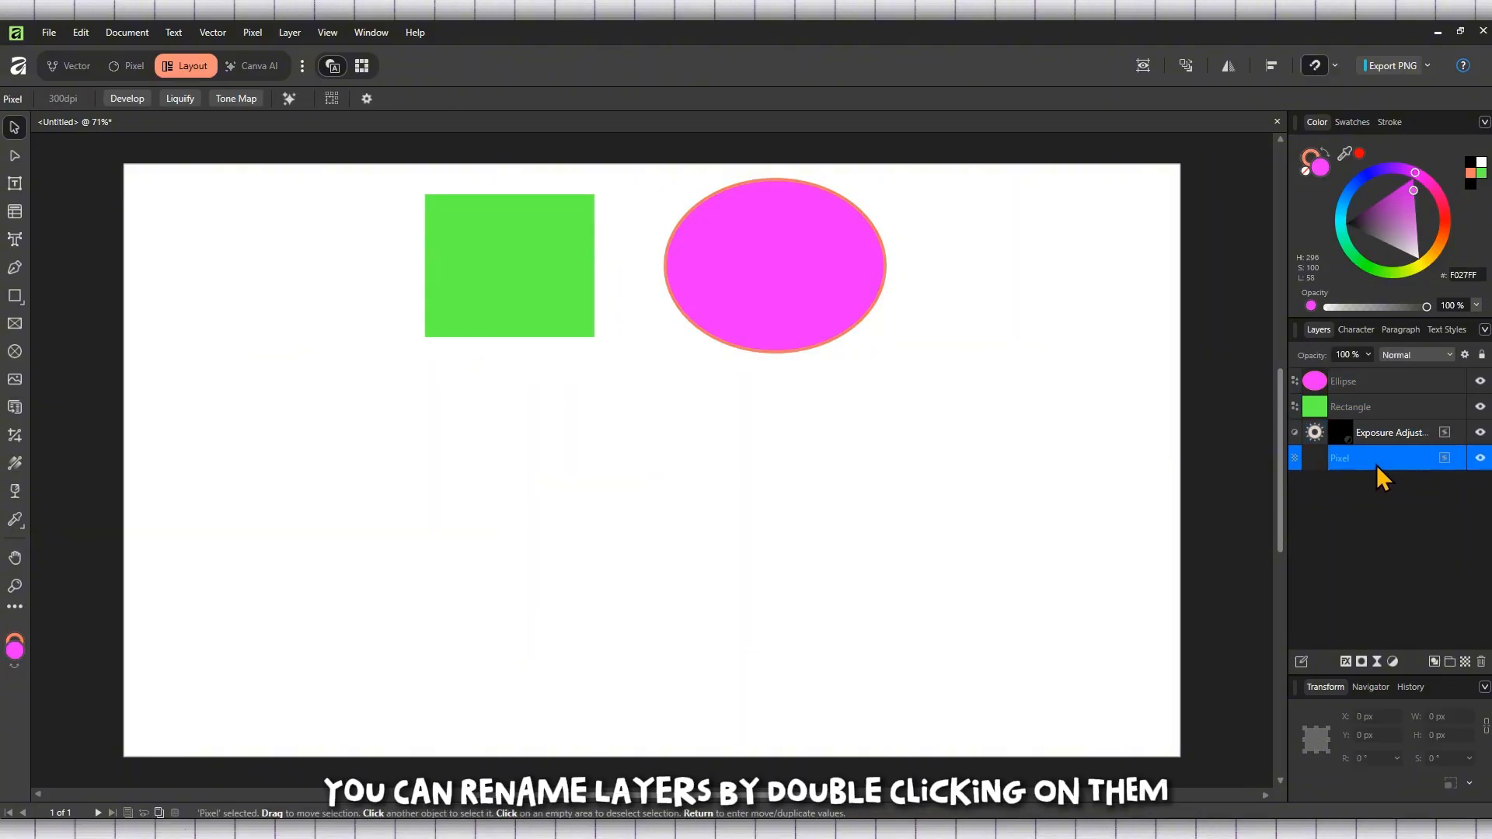
left_click(1405, 394)
double_click(1363, 385)
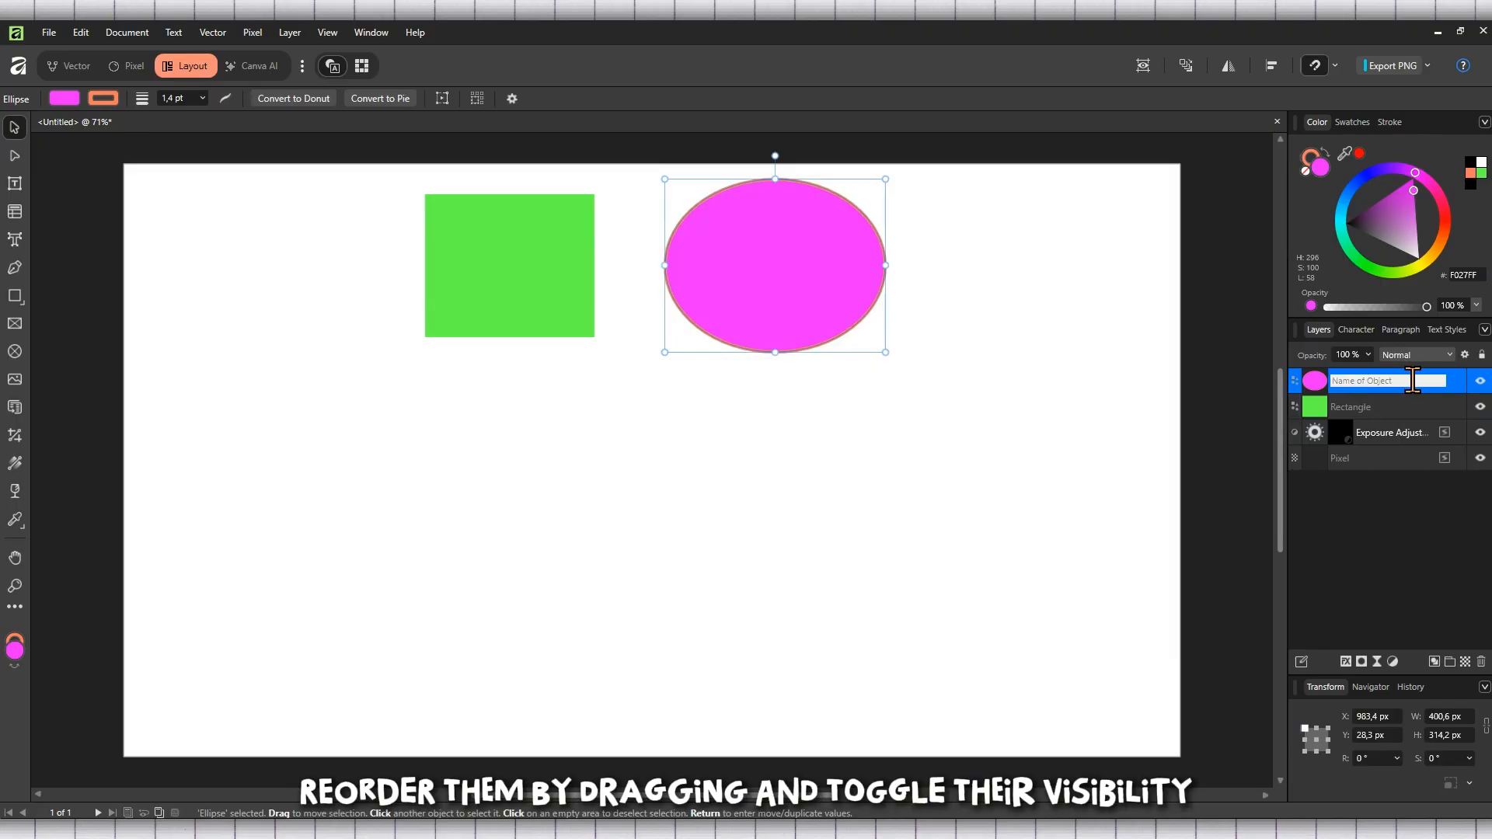
left_click(1395, 526)
Step: Toggle the visibility of the TUTO and Rectangle layers off and back on
left_click(1481, 380)
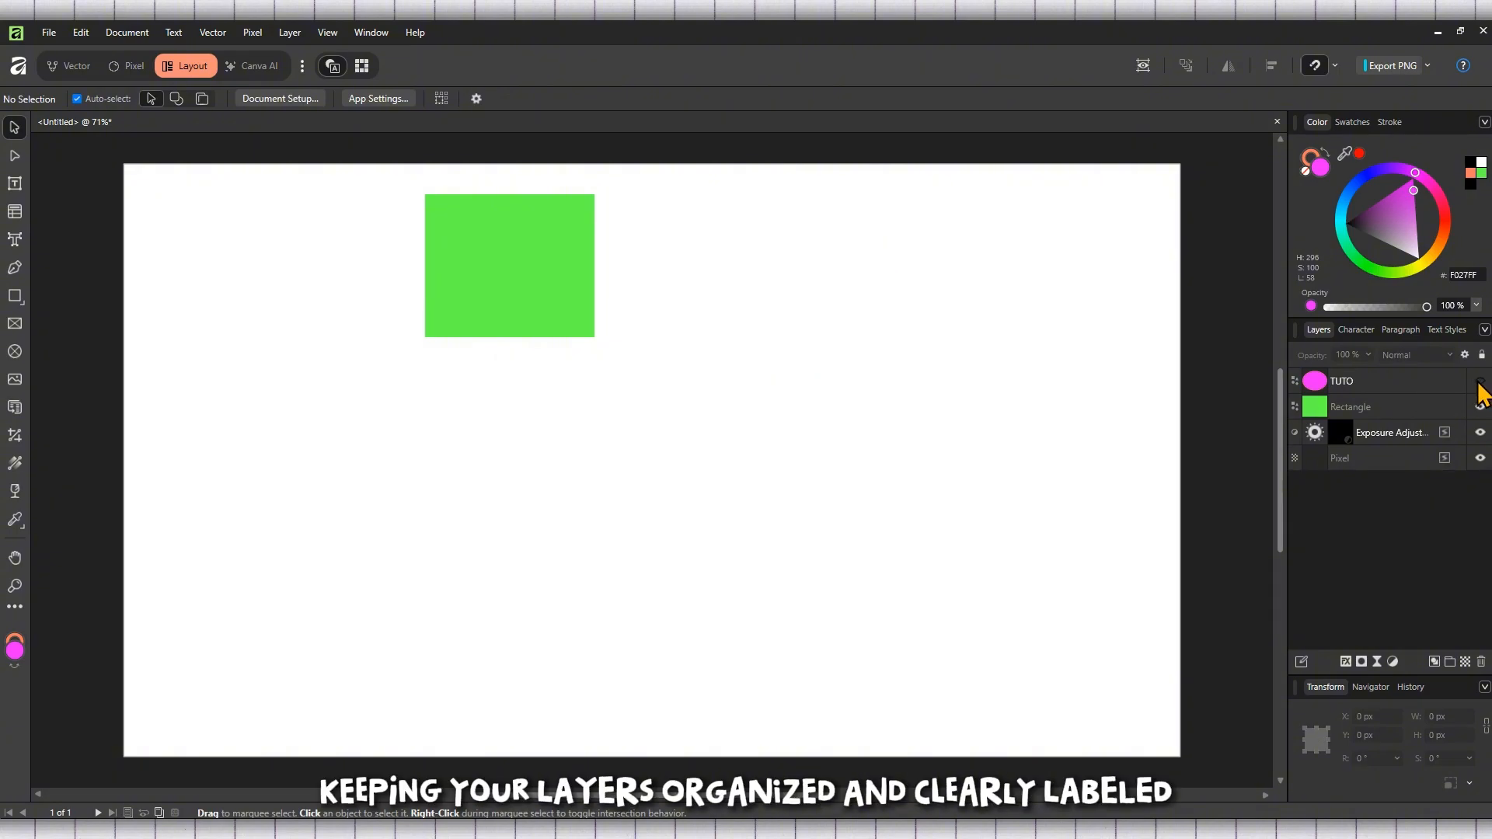
left_click(1480, 381)
left_click(1480, 406)
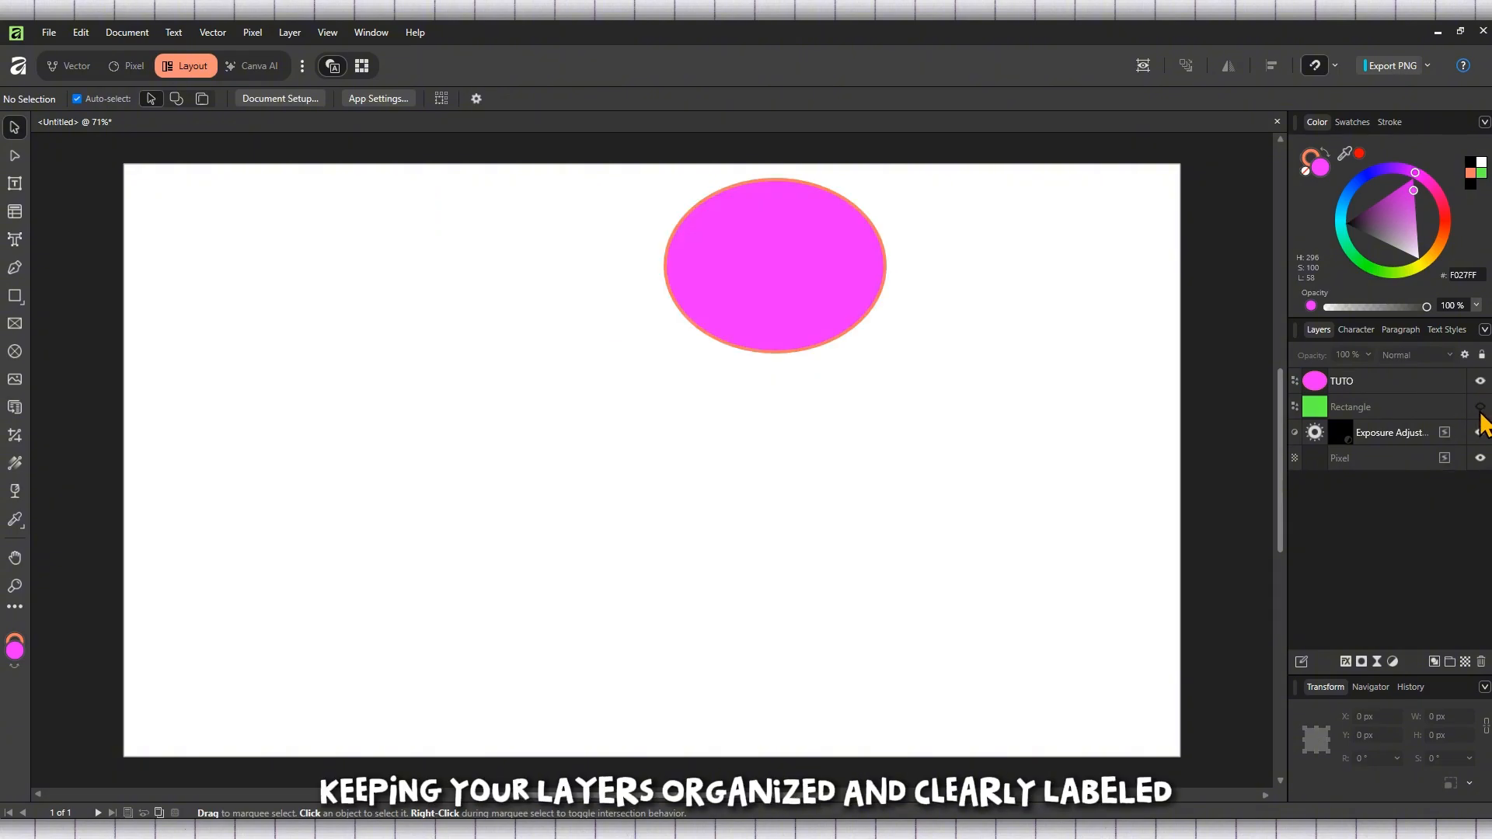
left_click(1480, 406)
left_click(1480, 405)
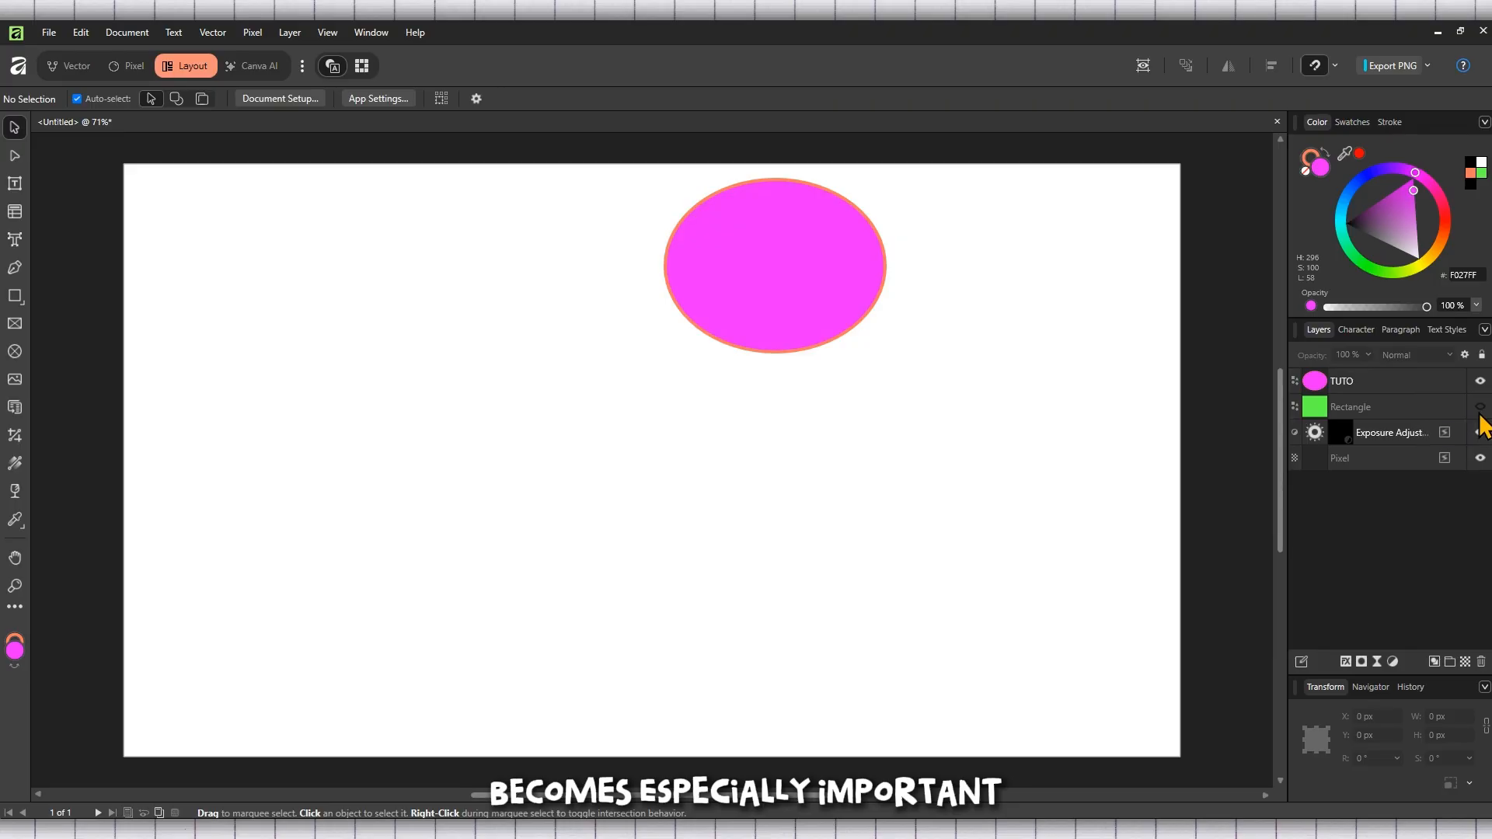
left_click(1480, 406)
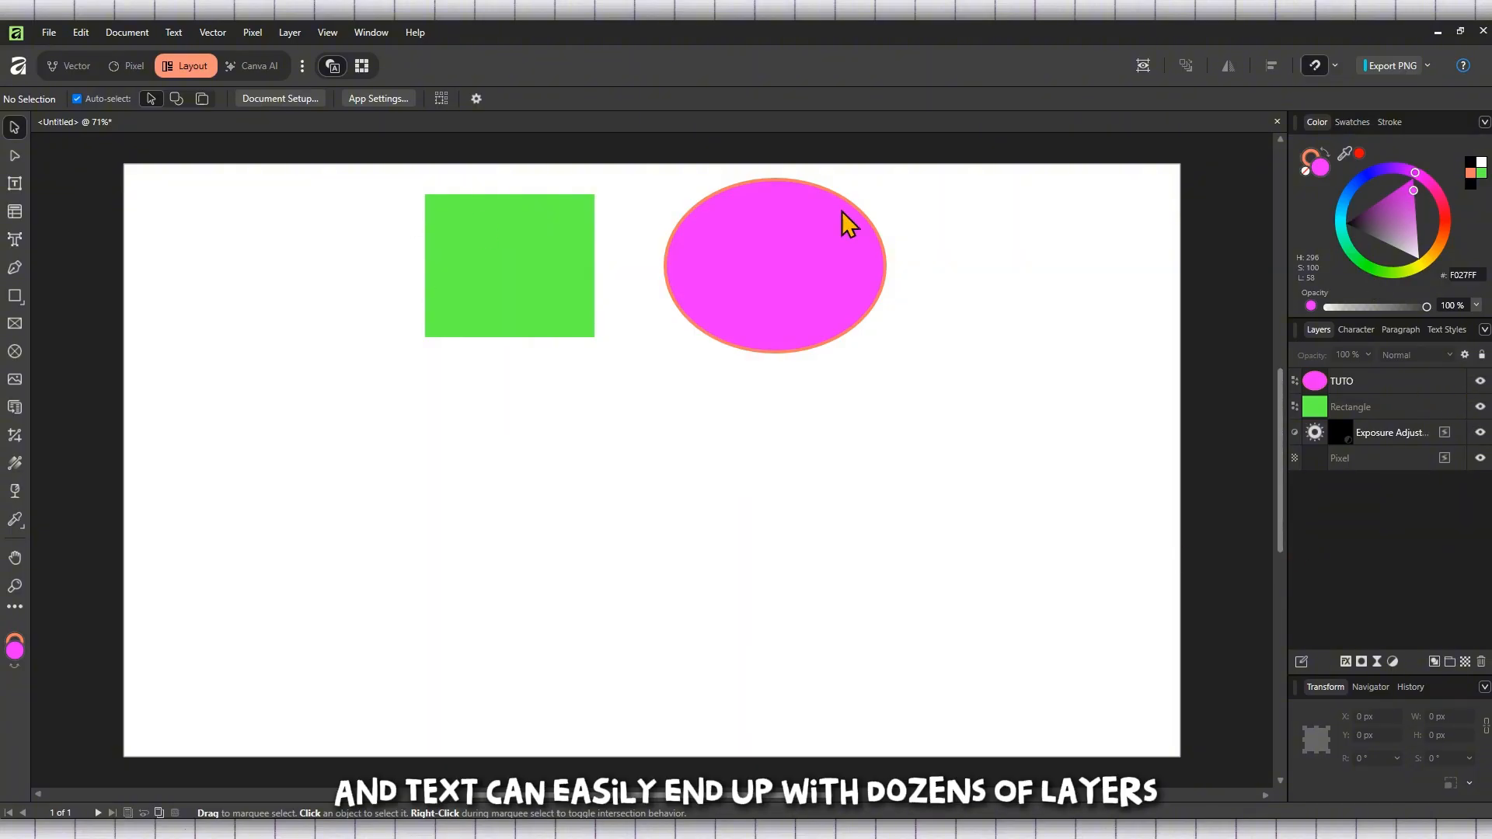
Step: Give the rectangle a 3.6 pt stroke and deselect it
left_click(517, 308)
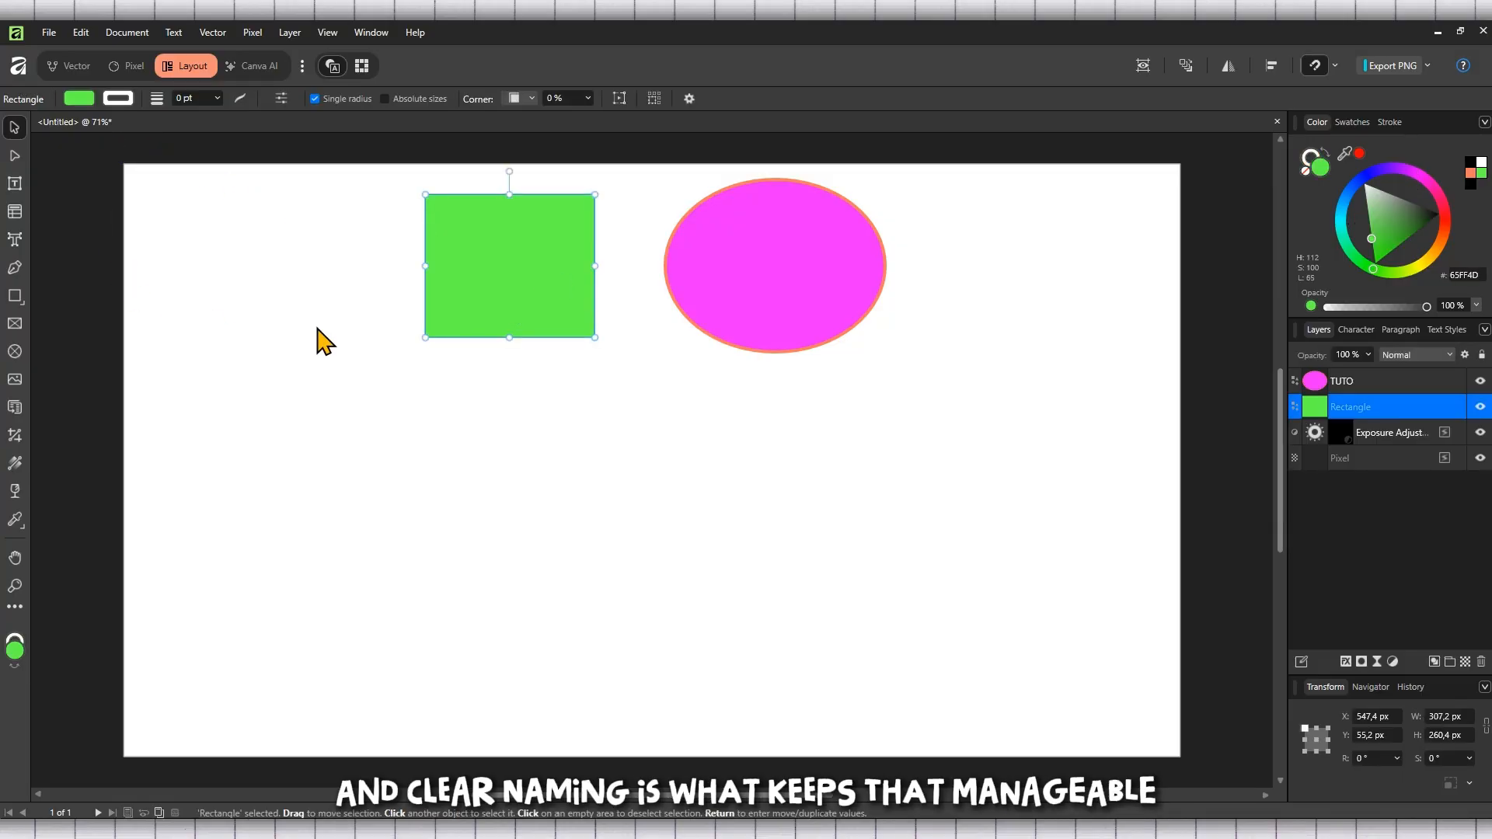
left_click(217, 99)
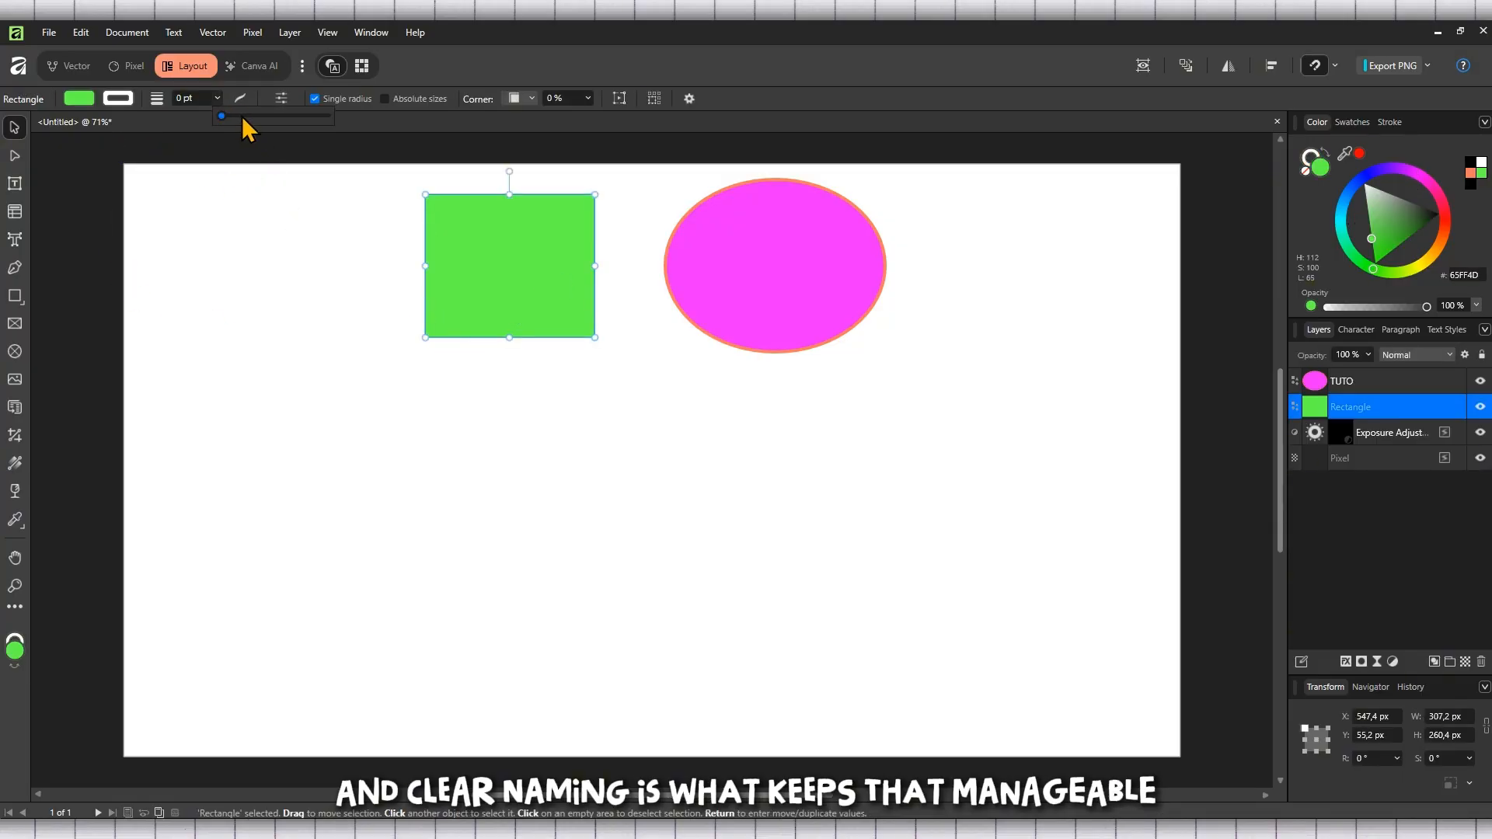
mouse_move(242, 118)
left_mouse_down()
mouse_move(270, 115)
mouse_move(250, 116)
left_mouse_up()
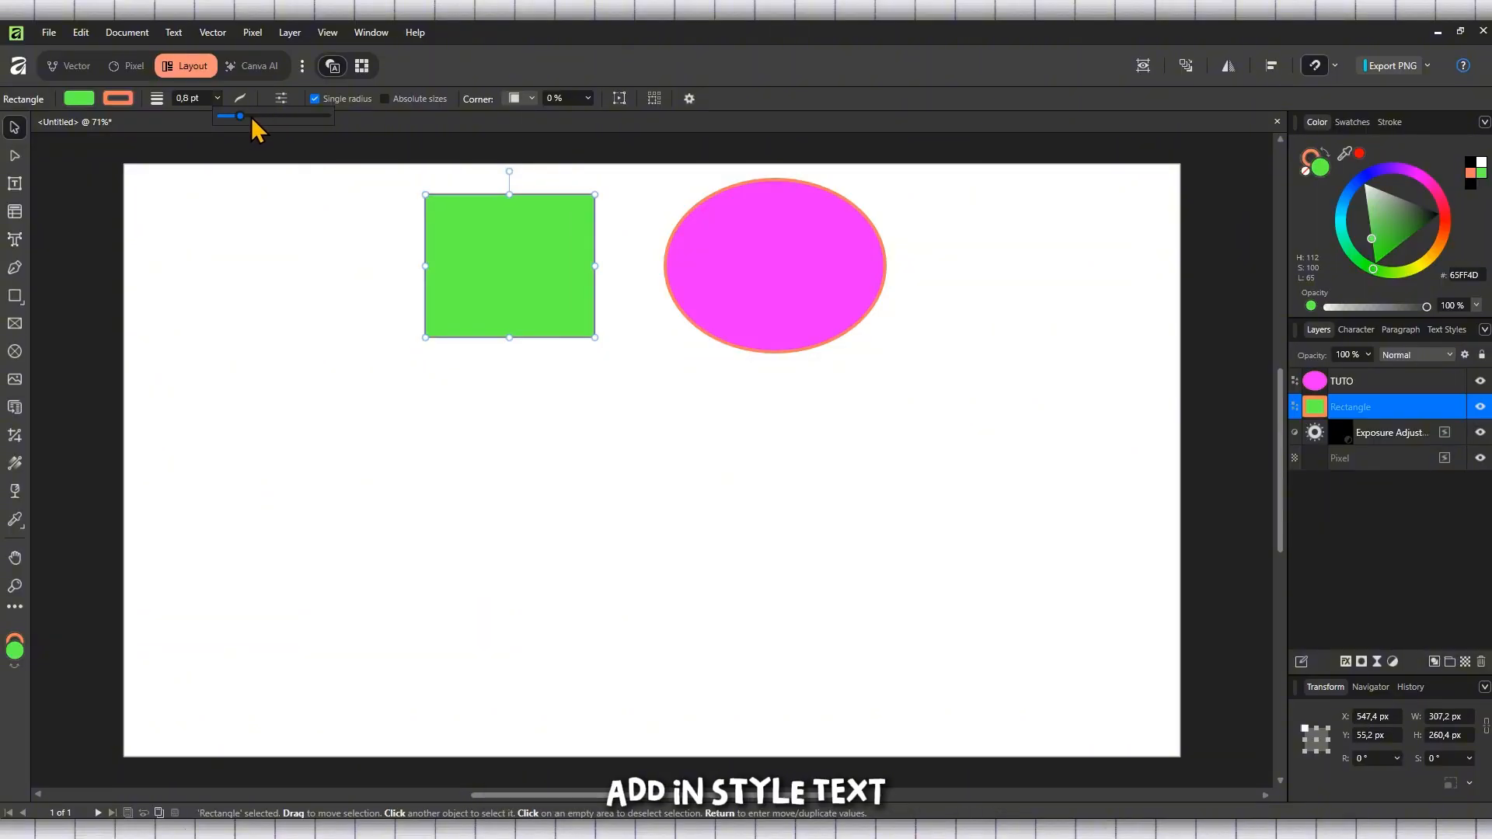
left_click(108, 220)
Step: Switch to the Vector studio and choose the Artistic Text Tool
right_click(13, 242)
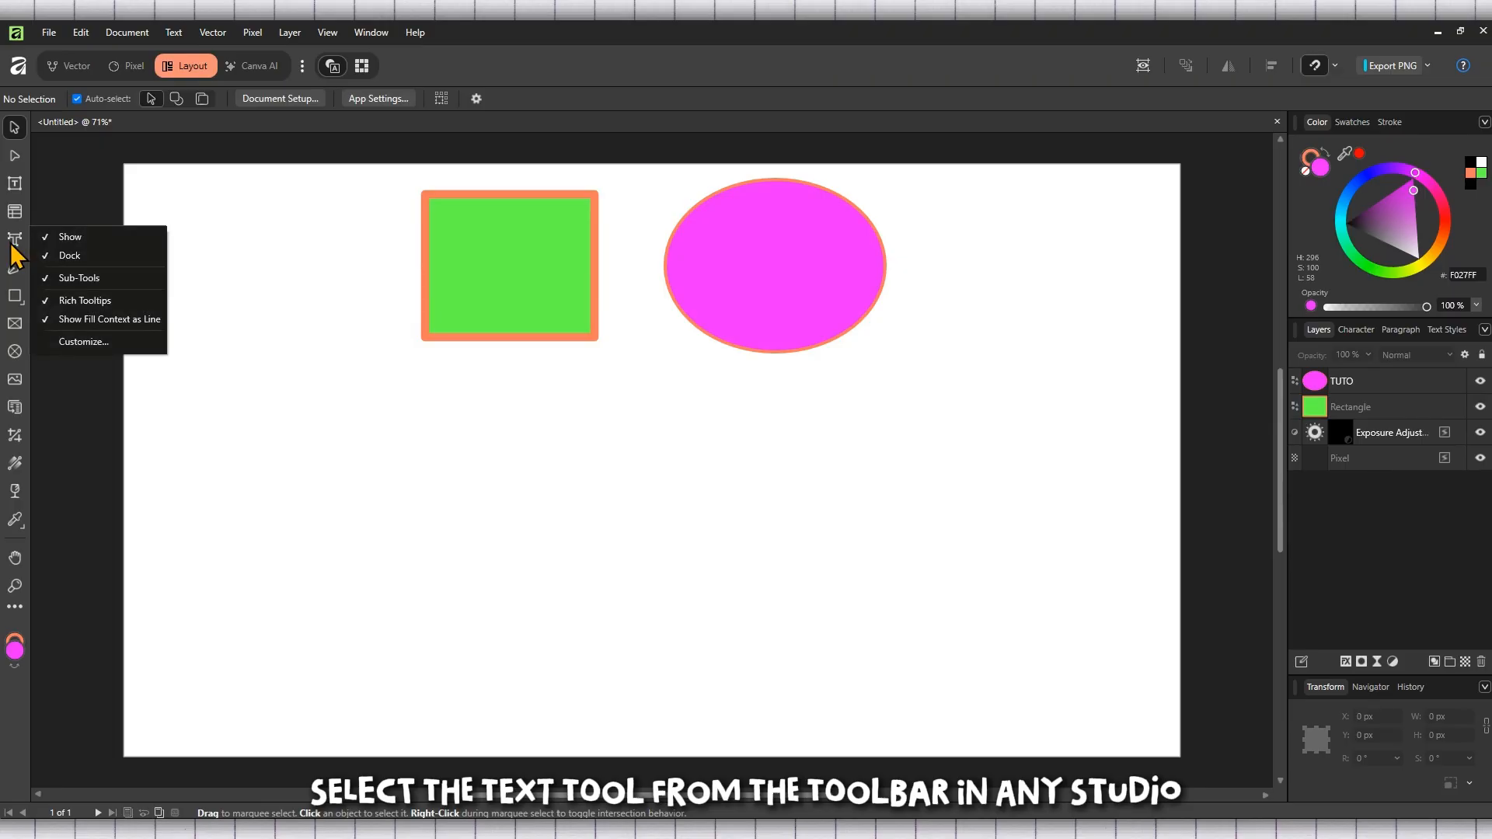
left_click(70, 71)
left_click(74, 70)
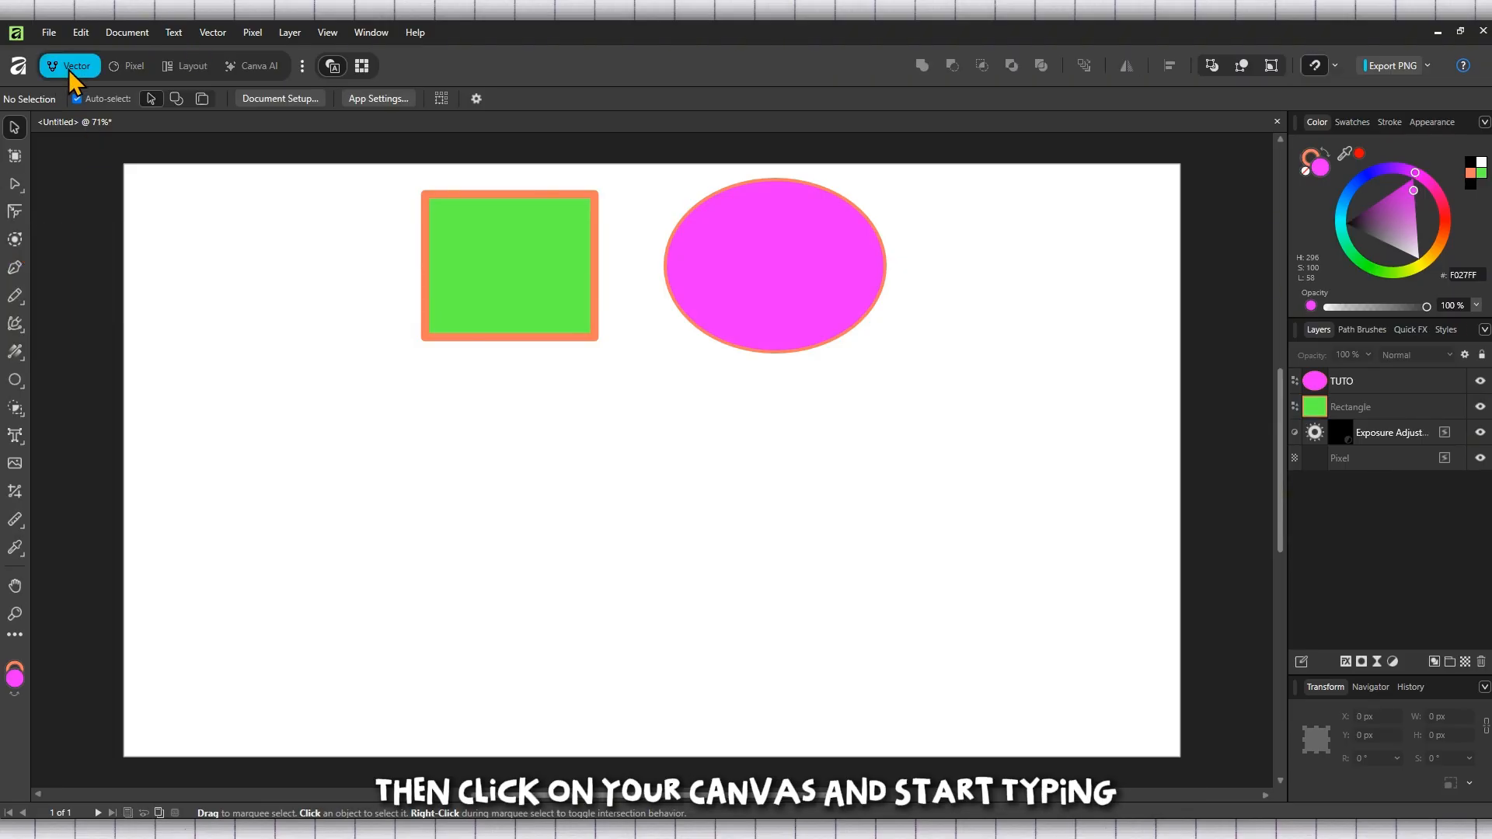
right_click(17, 440)
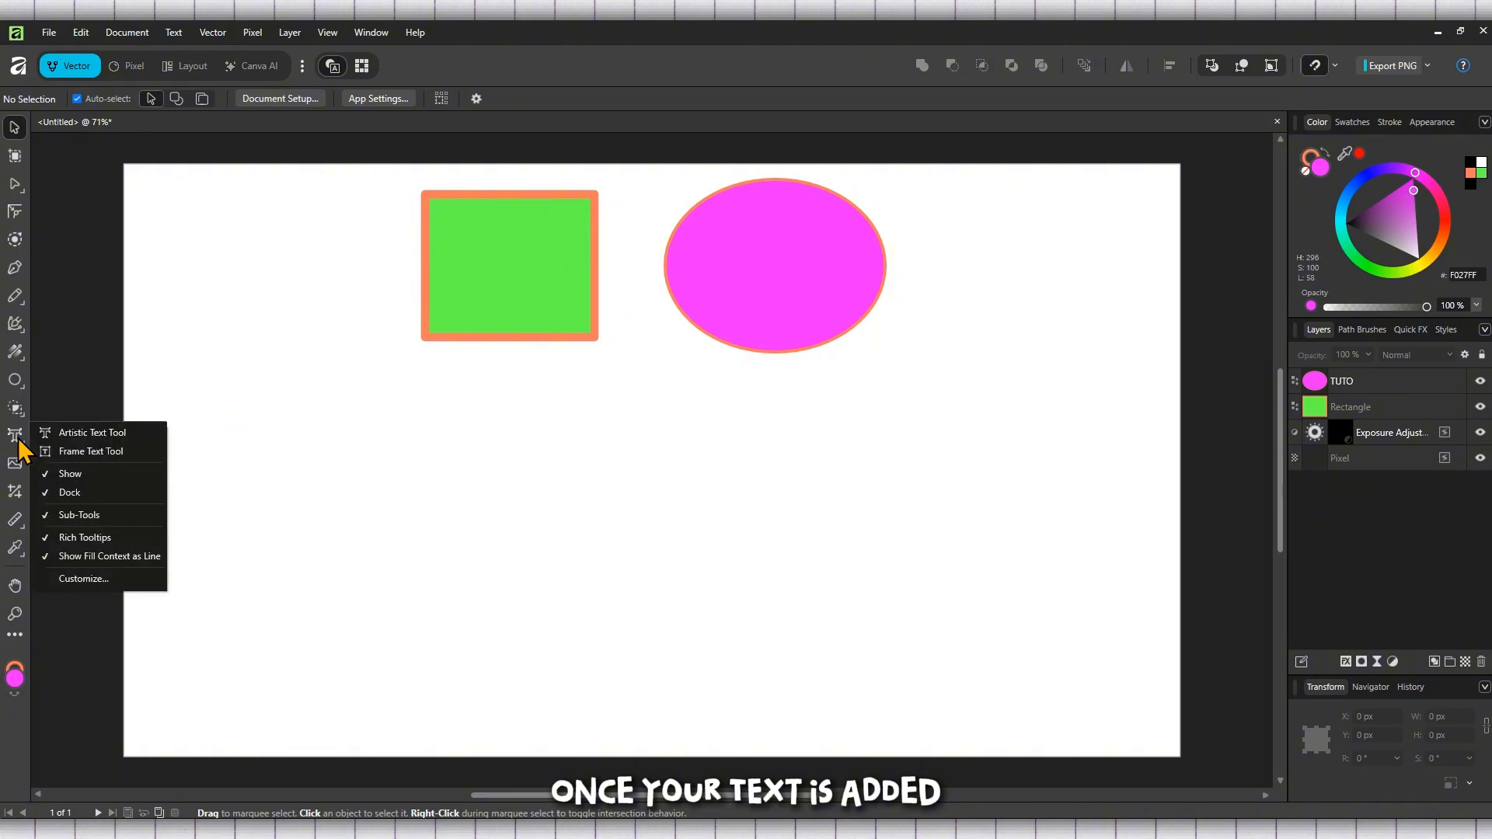
left_click(66, 434)
Step: Drag out an artistic text box below the rectangle and type TUTORLY
left_click_drag(158, 397, 170, 576)
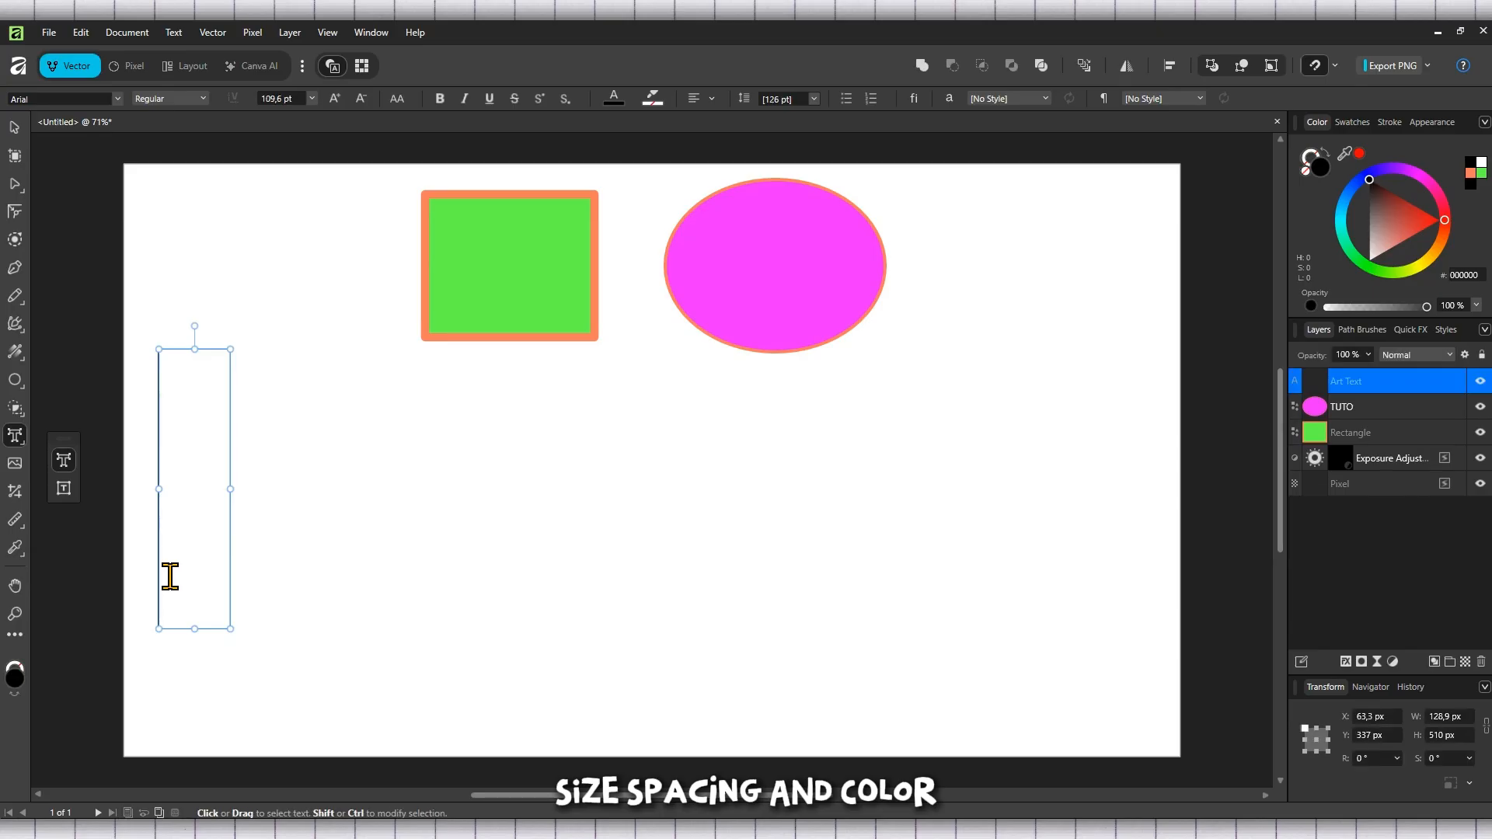
type("t")
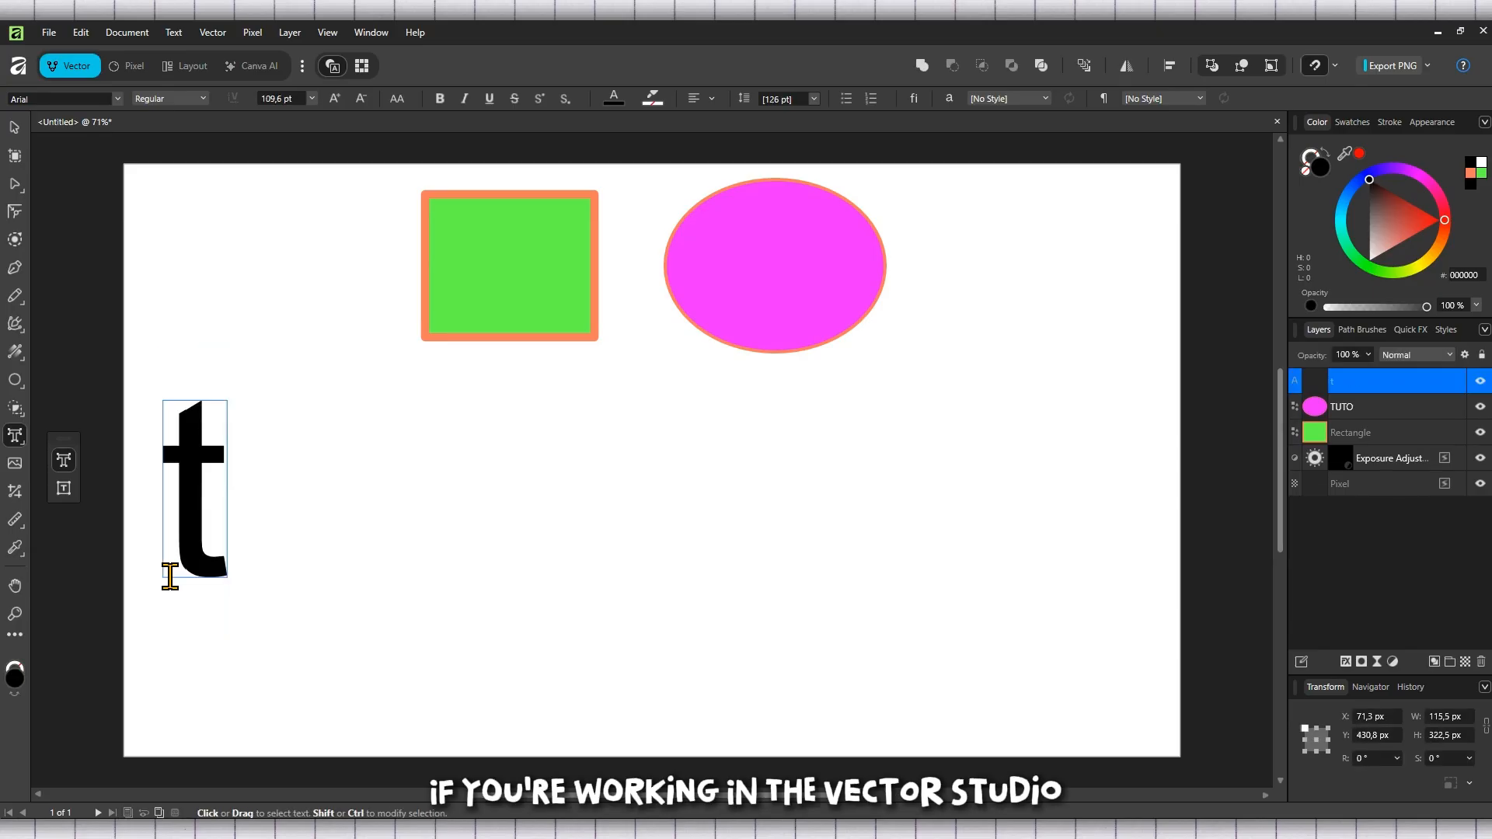
key("BackSpace")
type("TUTORLY")
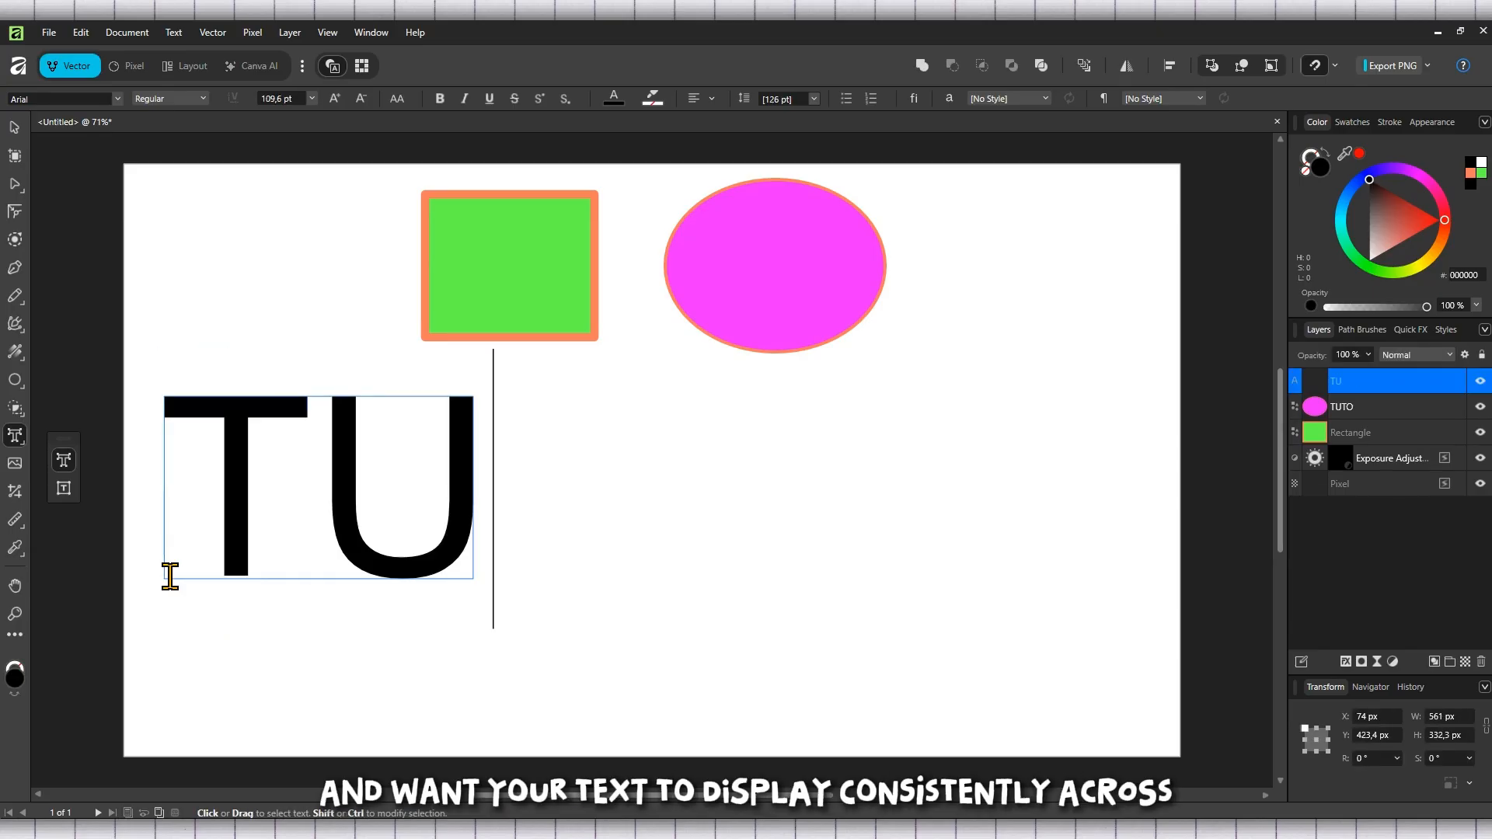
key("Escape")
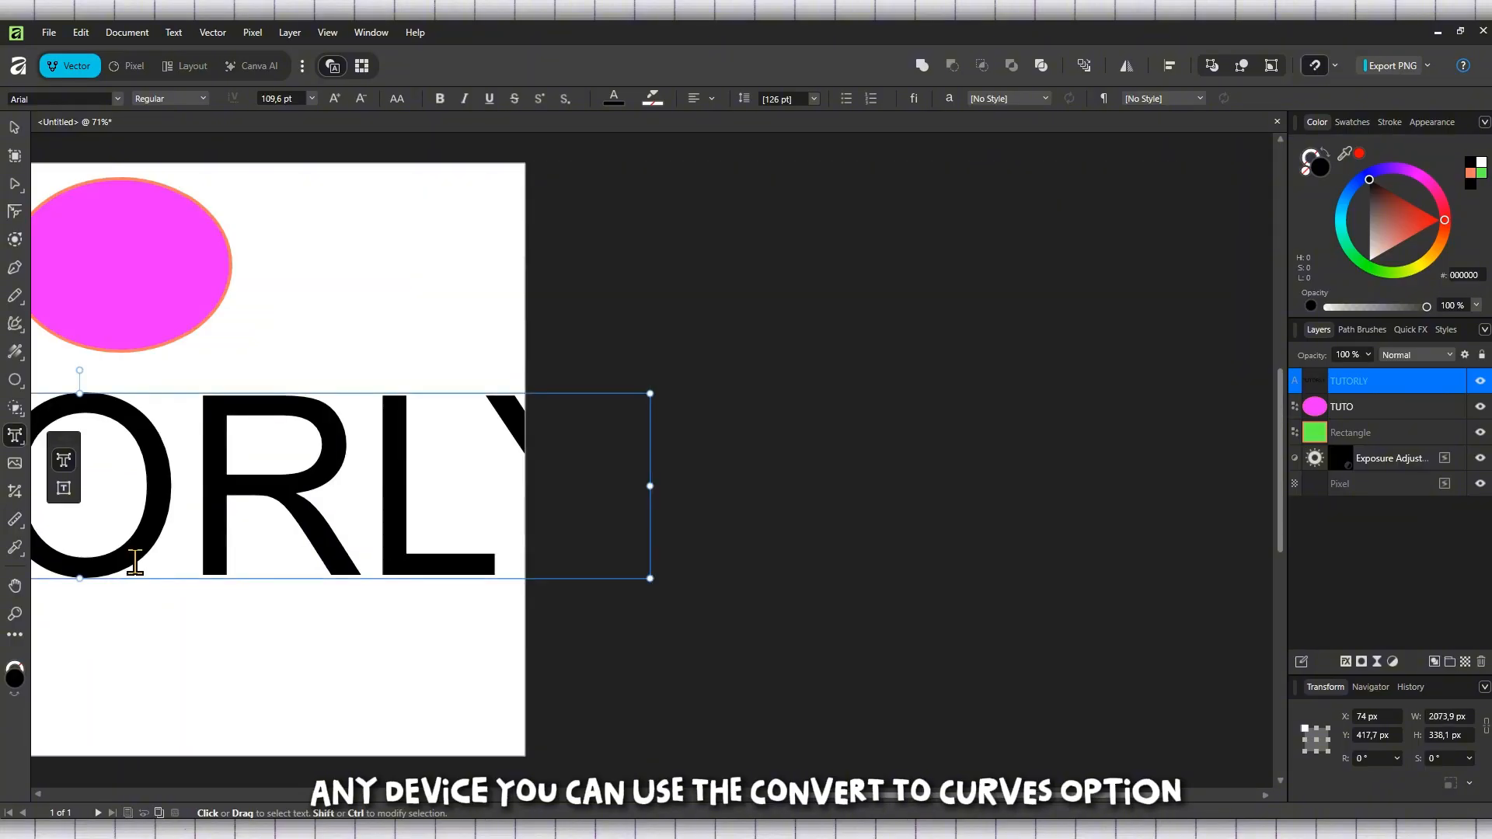
Step: Scale the TUTORLY text down to about 91.2 pt
left_click_drag(650, 617, 451, 592)
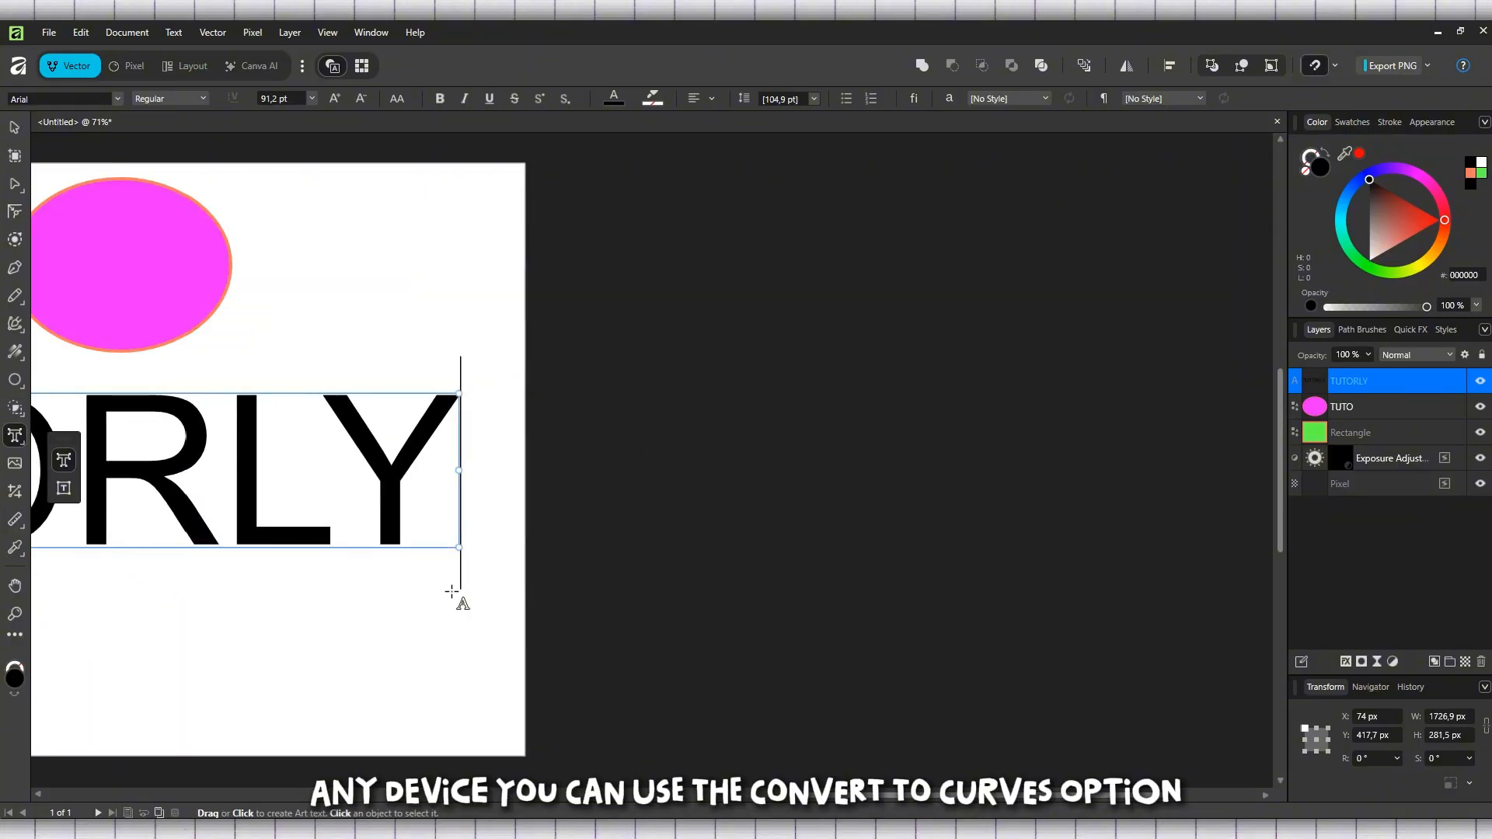
left_click(751, 796)
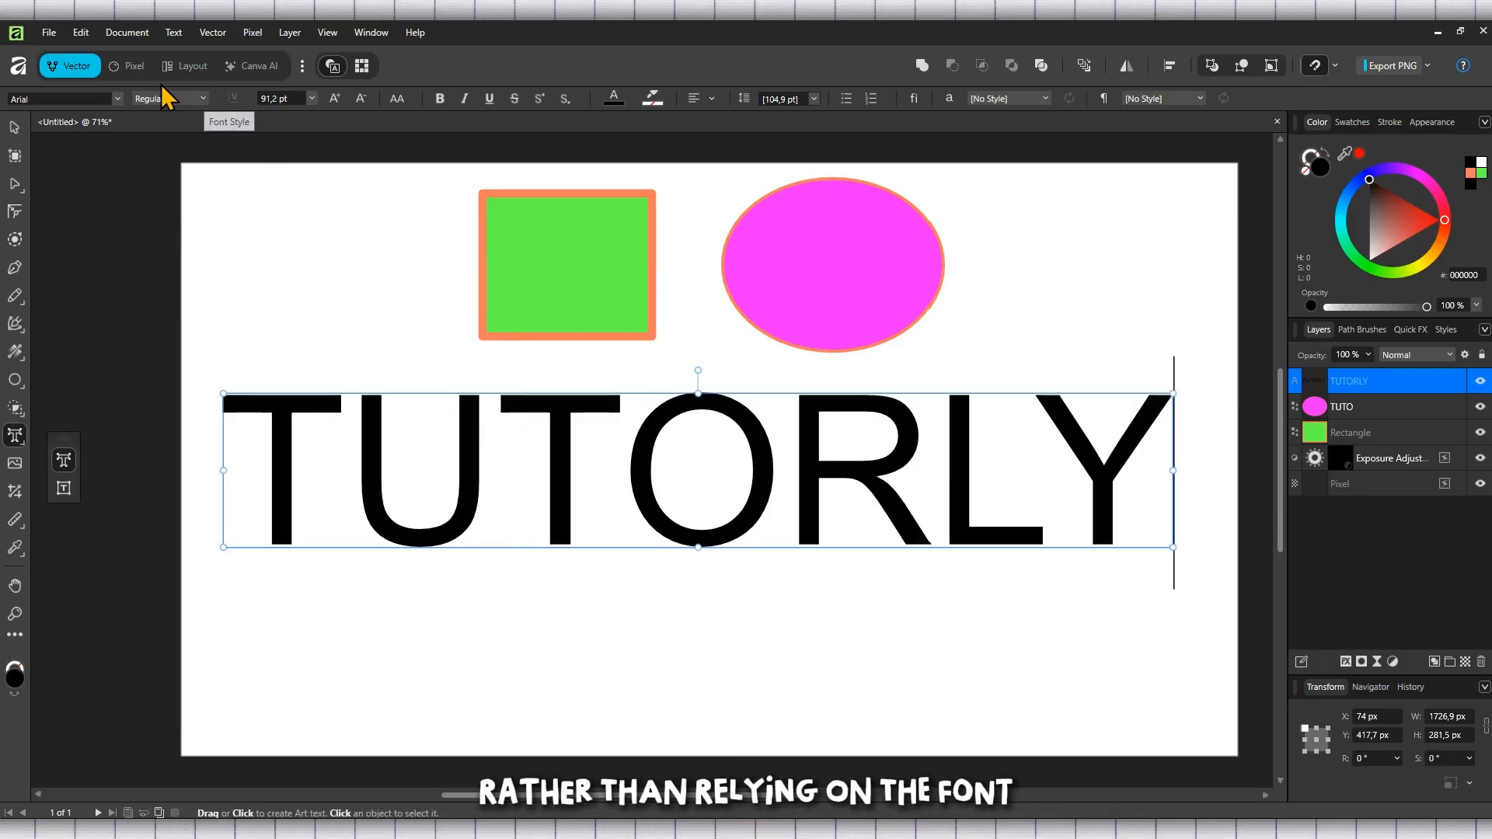
Step: Select all the text and set its font to Franklin Gothic Medium
left_click(118, 99)
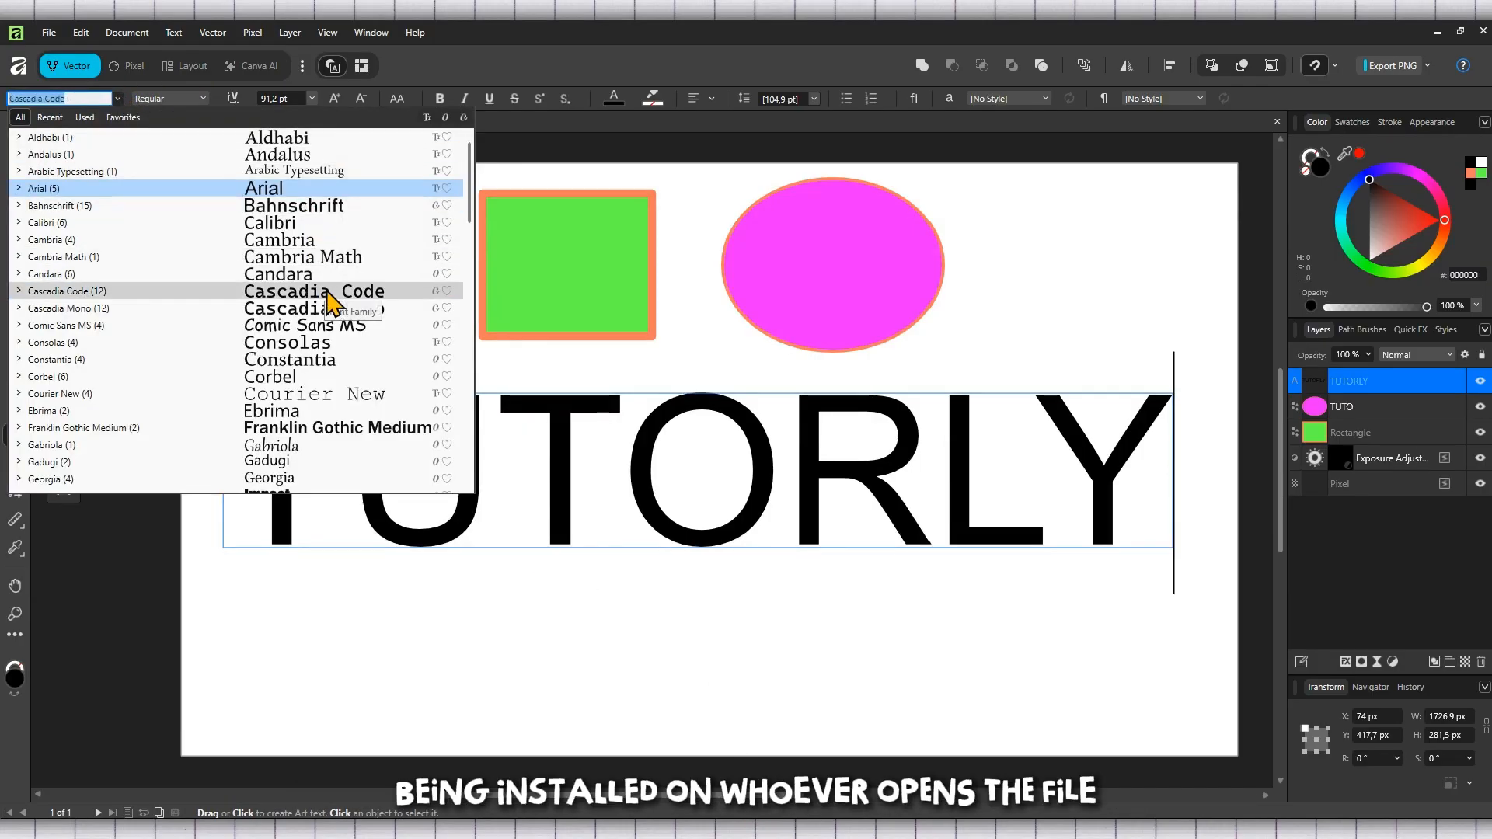
left_click(640, 465)
key("ctrl+a")
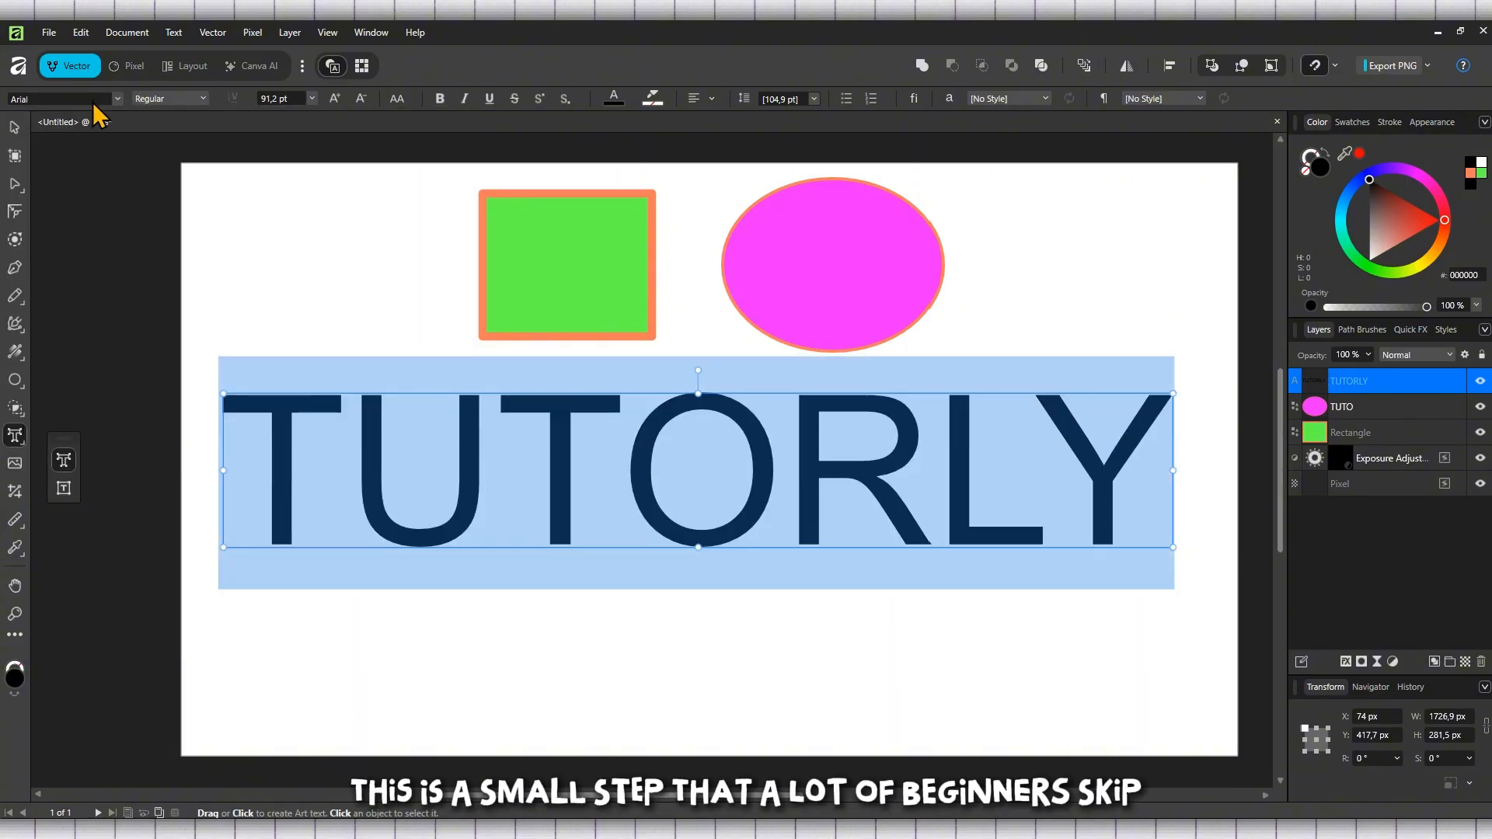
left_click(117, 98)
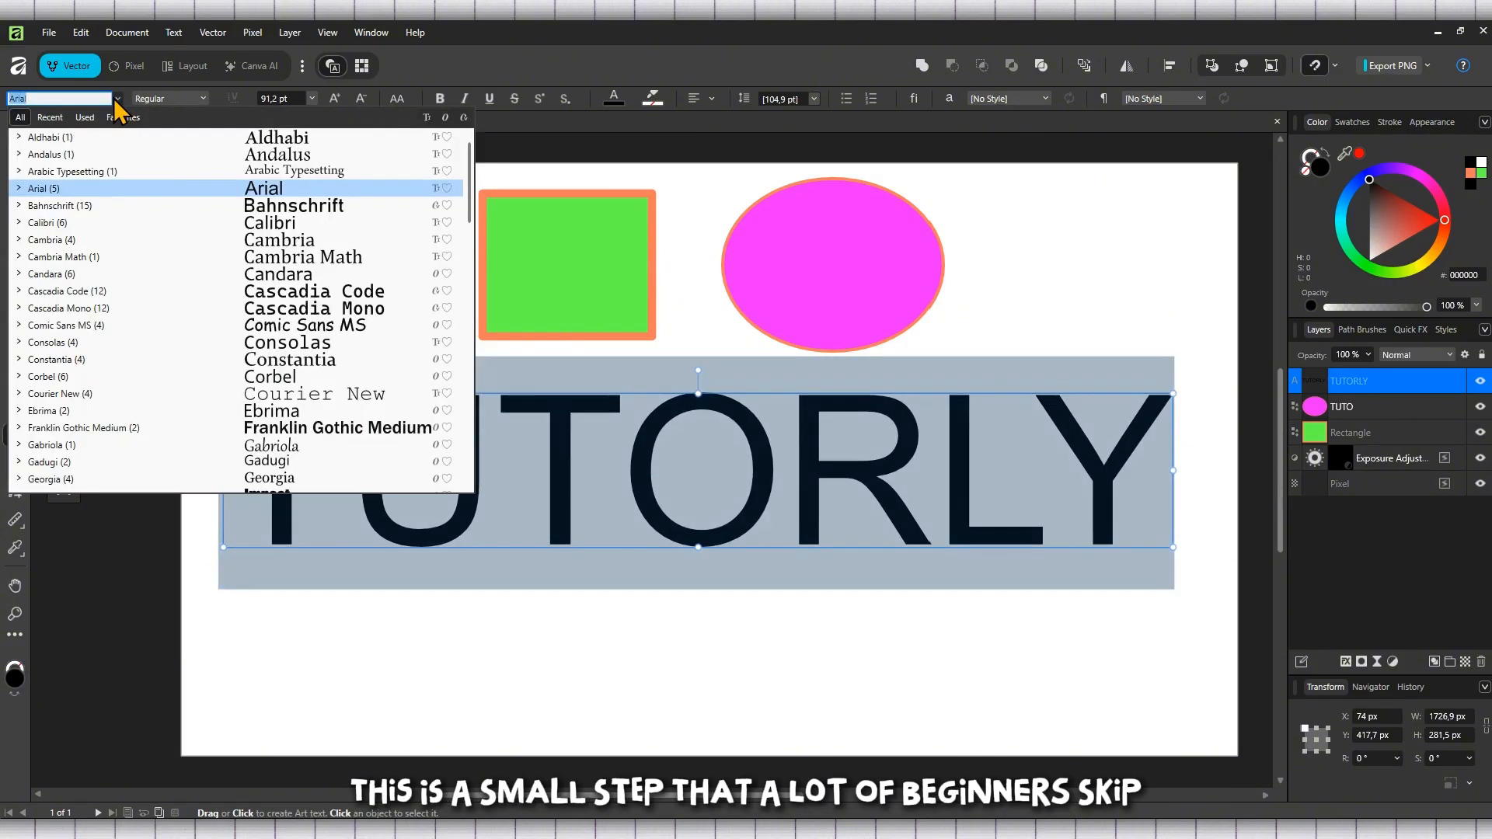
left_click(256, 432)
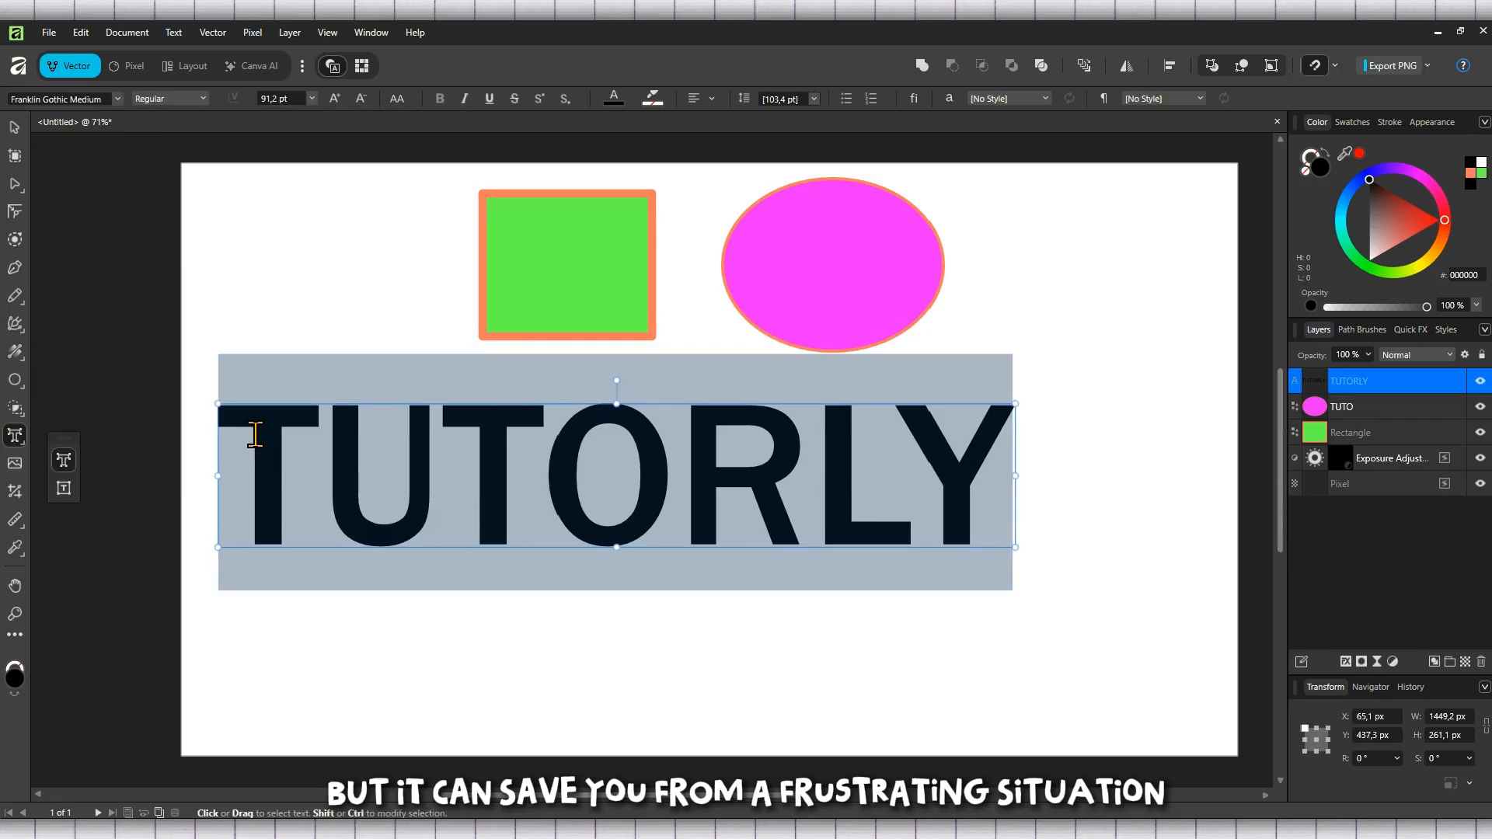
Step: Set the text size to 96 pt, then scale the text up to about 109.1 pt
left_click(312, 99)
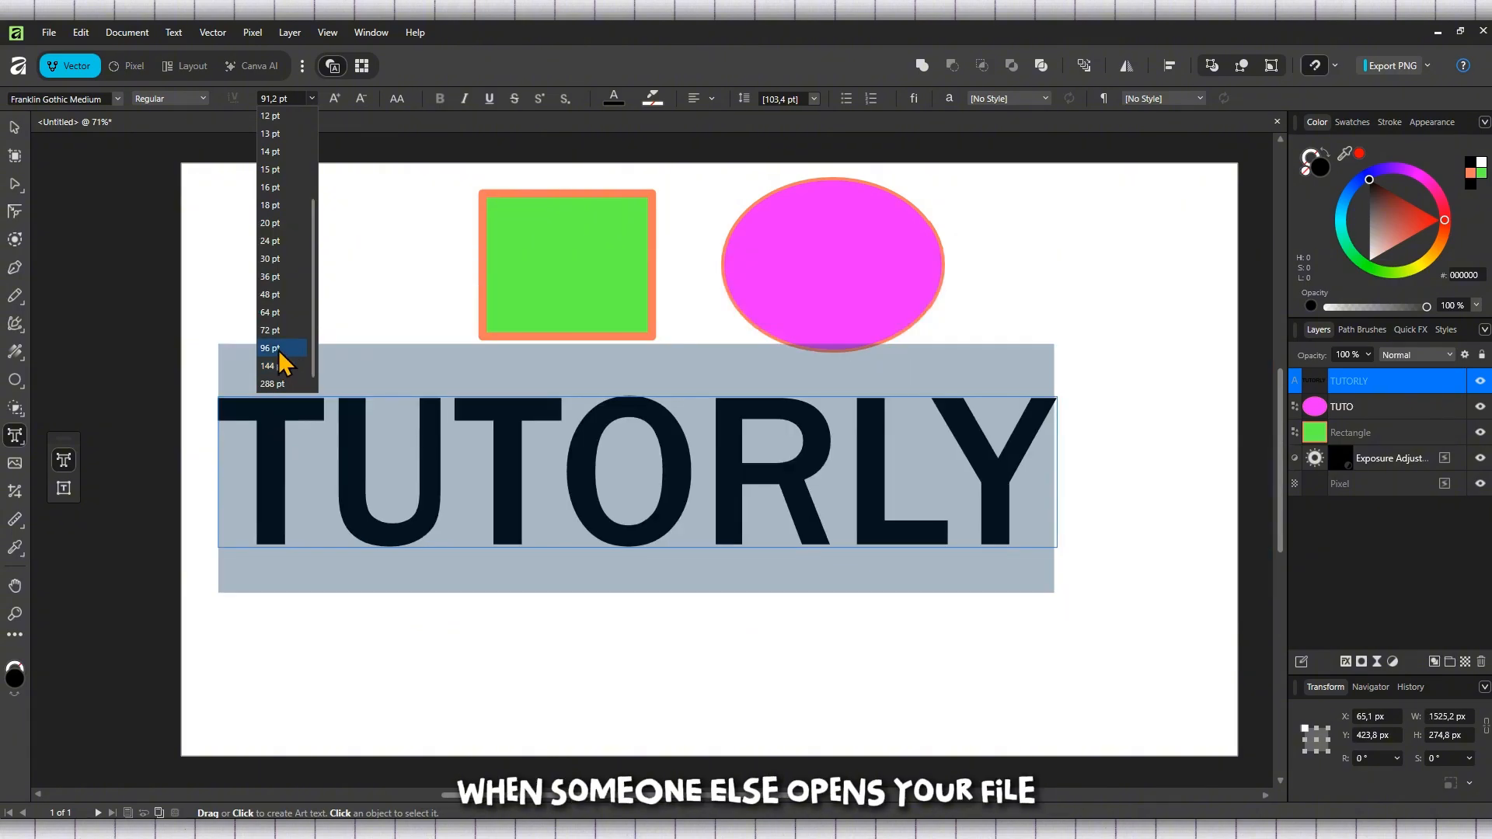
left_click(273, 348)
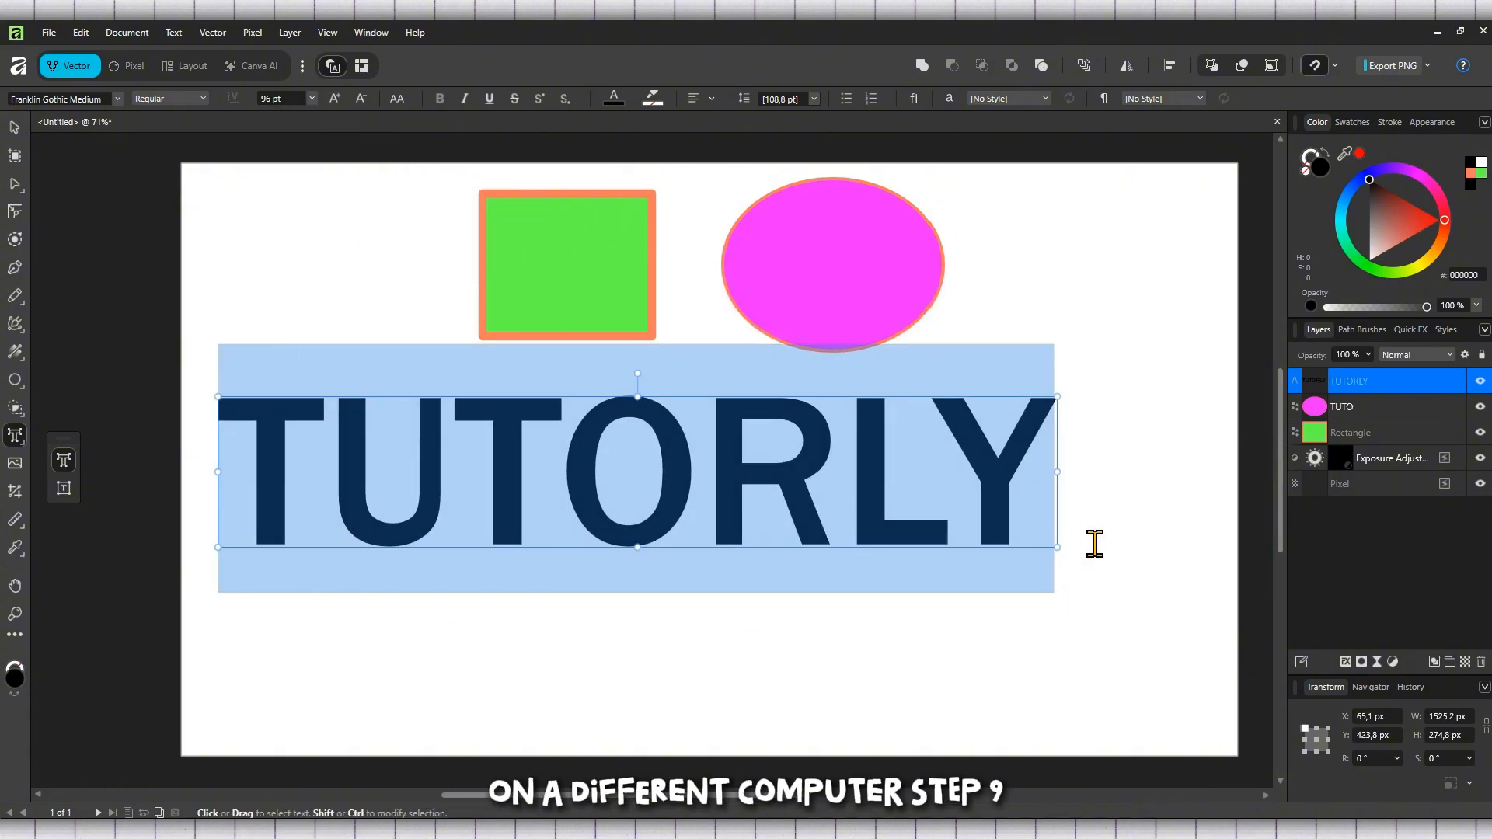
left_click_drag(1059, 545, 1160, 633)
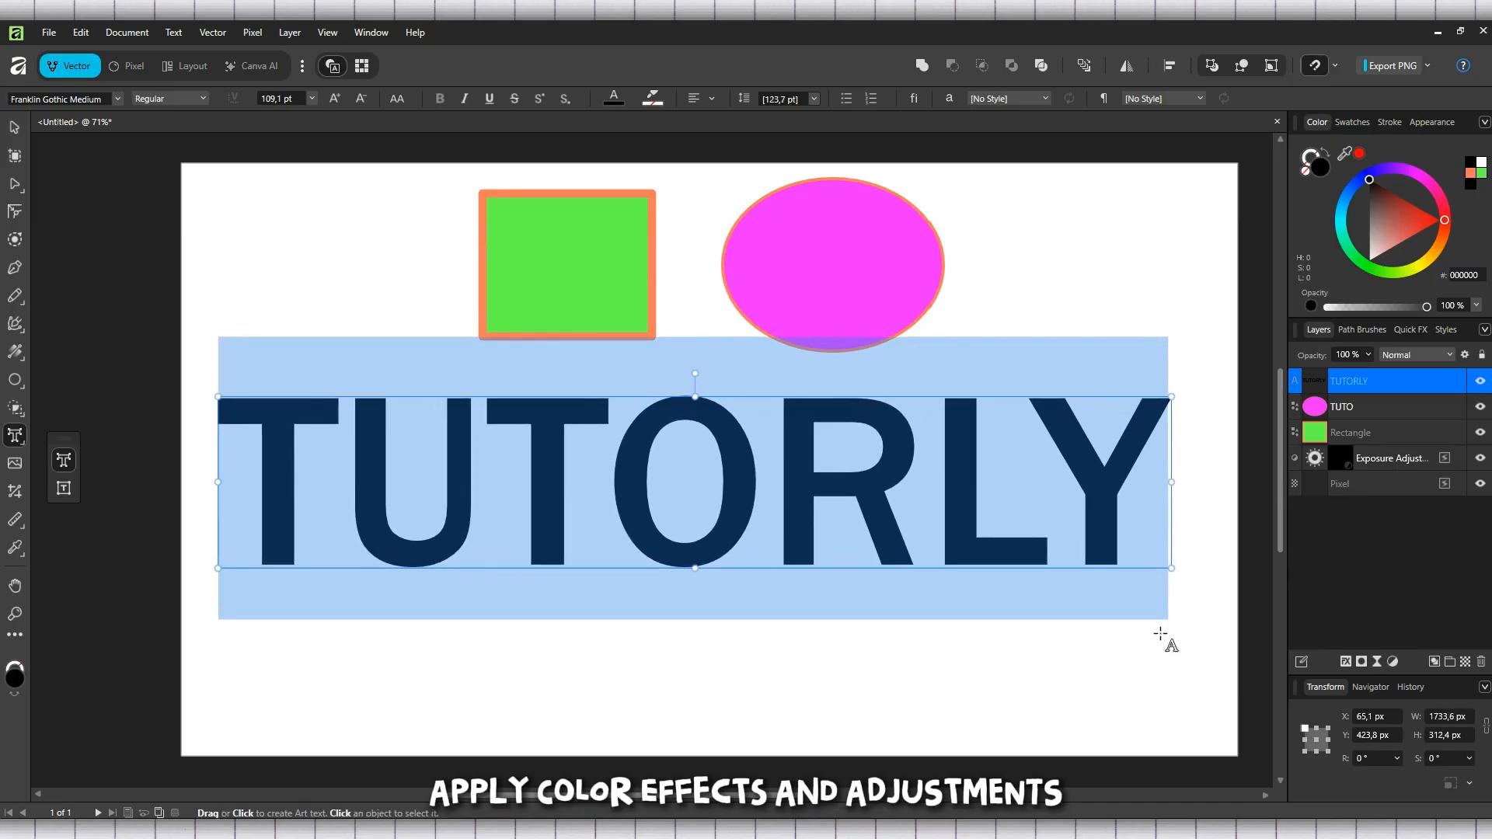
Step: Move the TUTORLY text down to about Y 540 px and colour it blue 00B2FF
left_click(14, 127)
left_click_drag(687, 483, 702, 549)
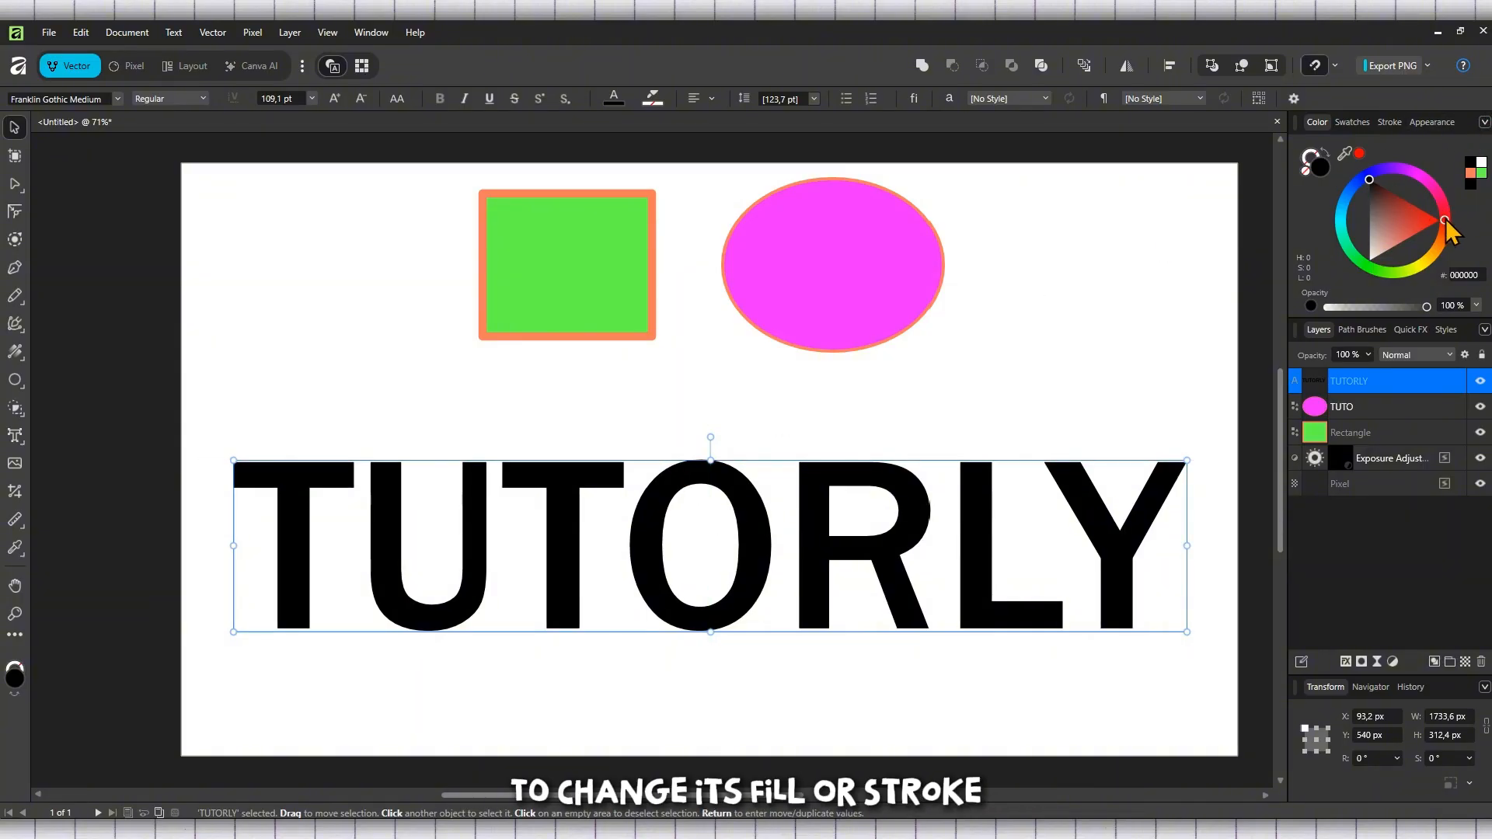
left_click_drag(1446, 220, 1344, 203)
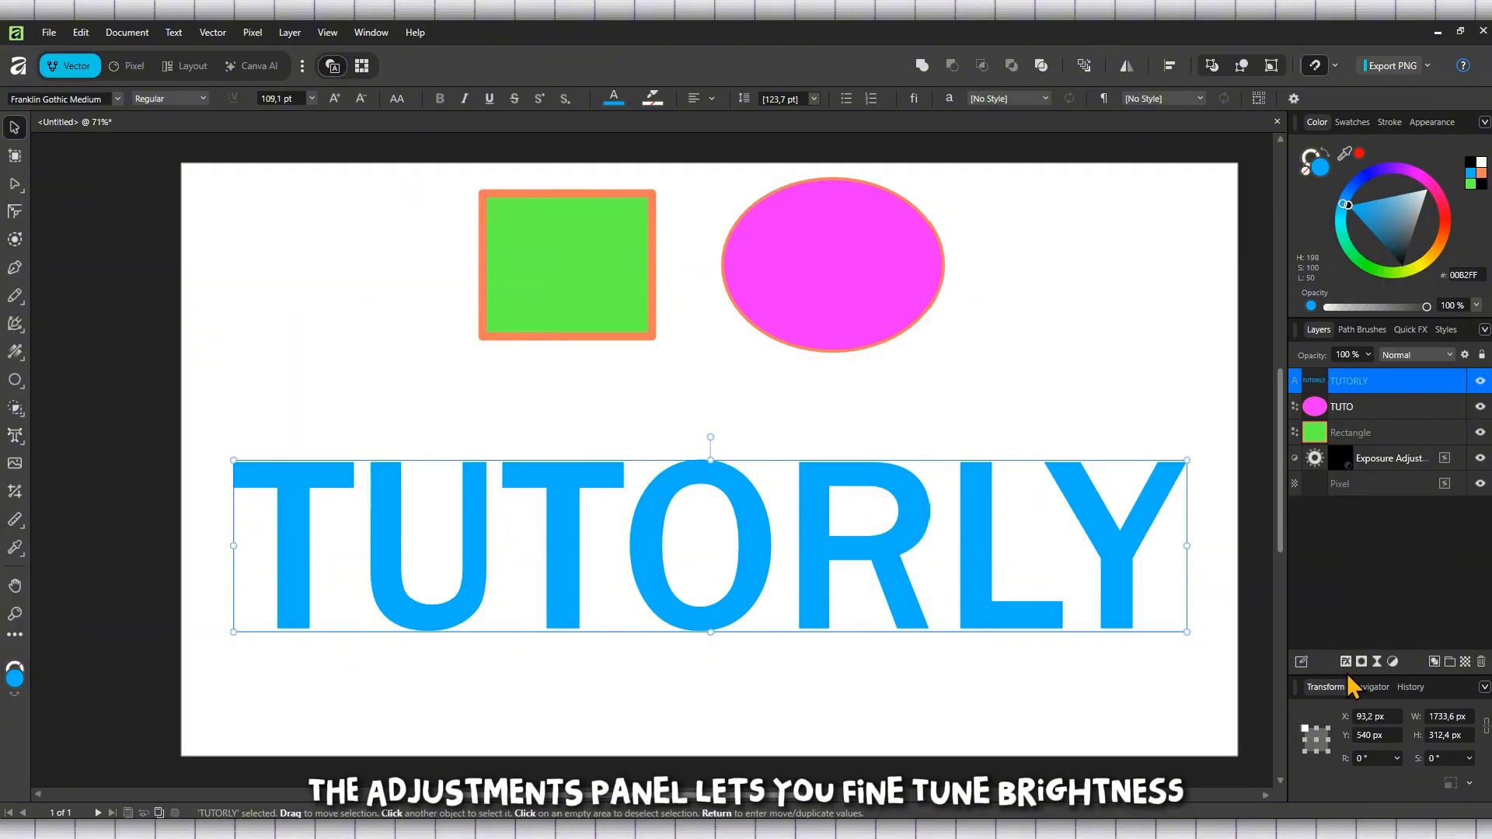
Step: Open the TUTORLY text's Layer Effects and enable Inner Glow with its radius at 0 px
left_click(1346, 668)
left_click_drag(803, 215, 1214, 202)
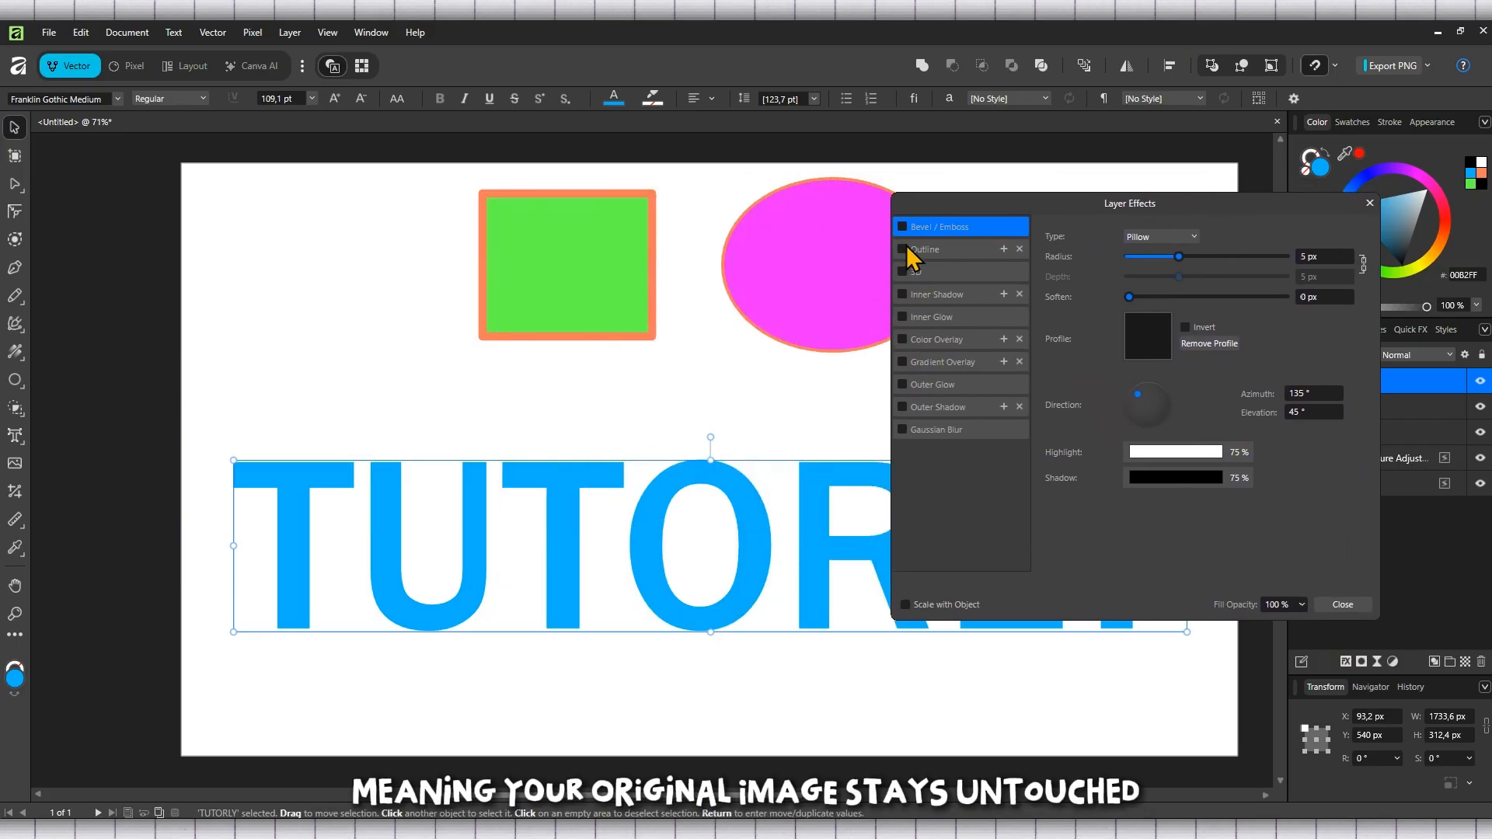
left_click(903, 317)
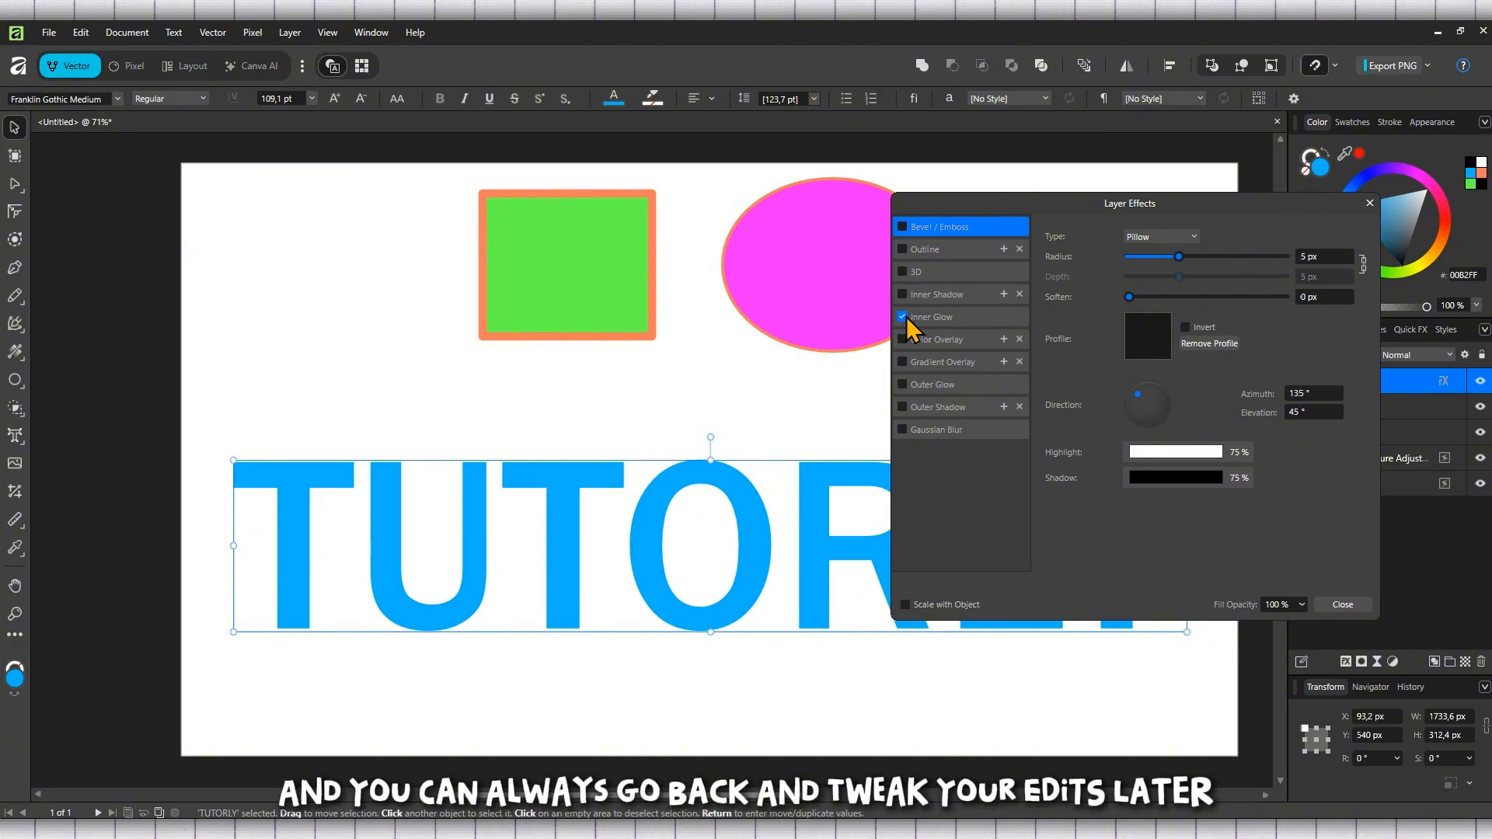
left_click(936, 318)
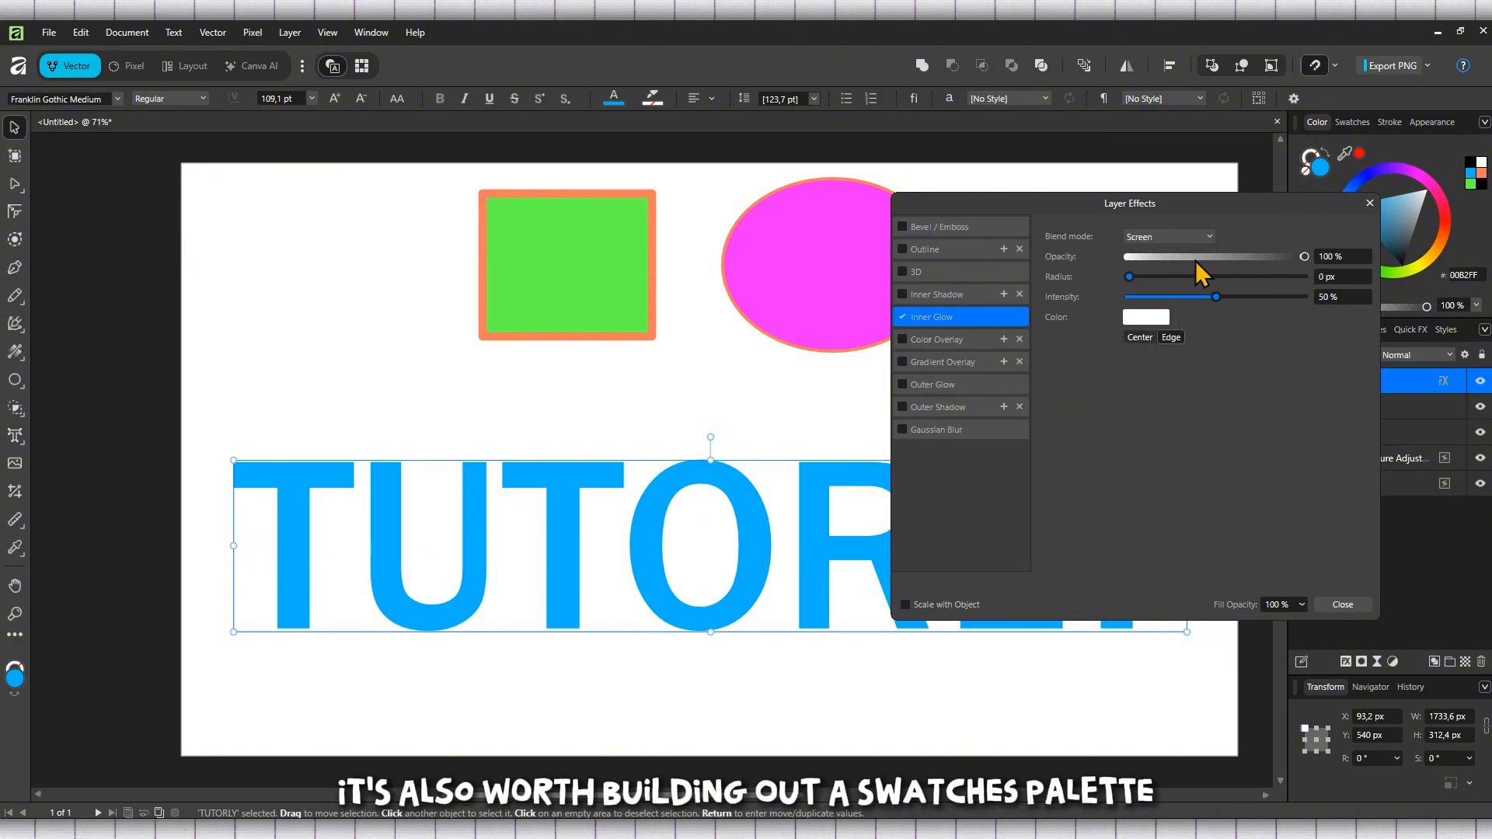
left_click(1158, 276)
left_click_drag(1159, 277, 1052, 281)
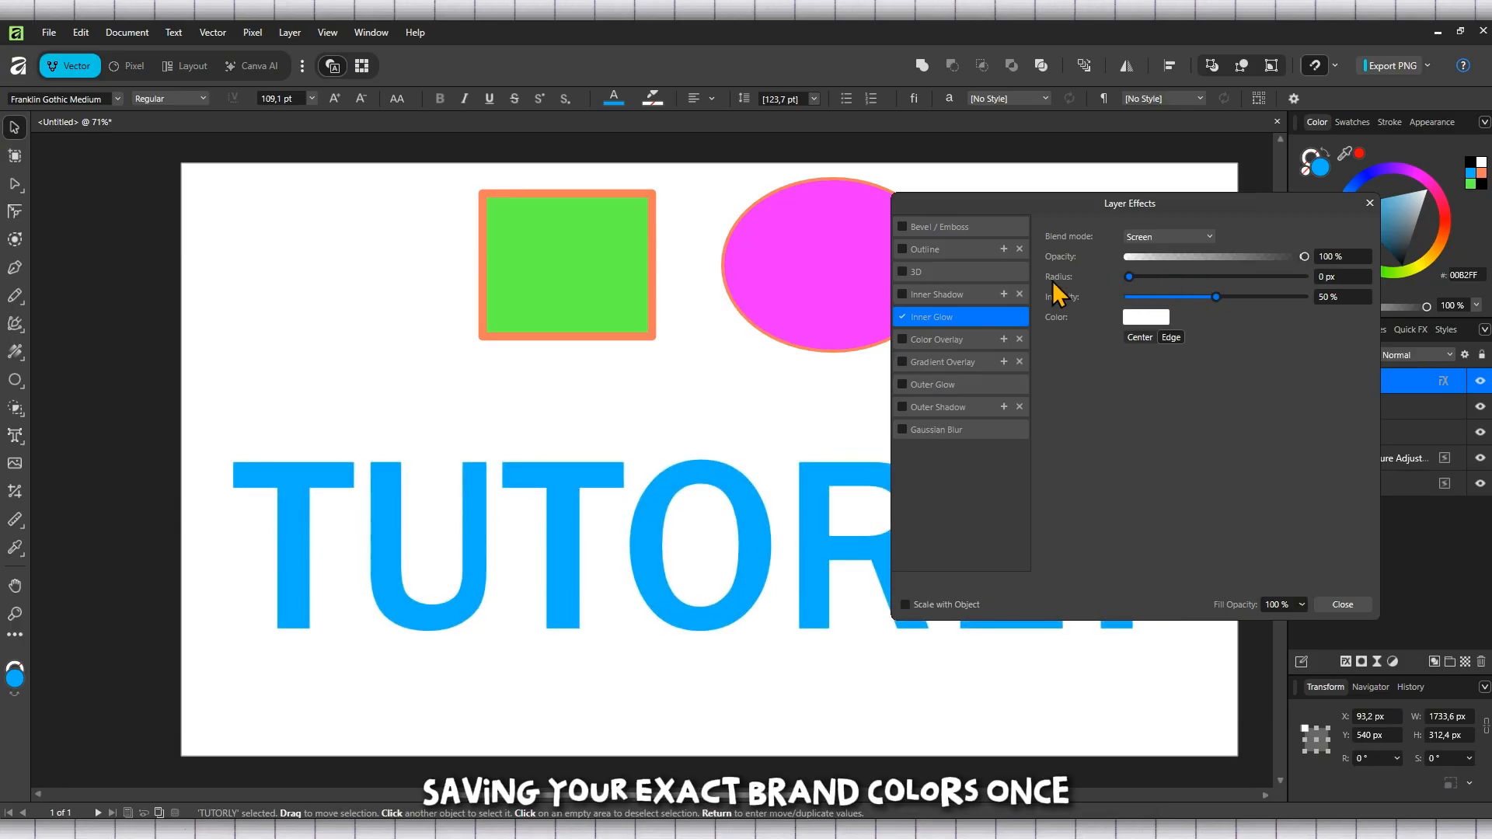
Step: Add an outline effect of 3.7 px radius to the text, colour it red R 228 G 0 B 0, and close the dialog
left_click(903, 248)
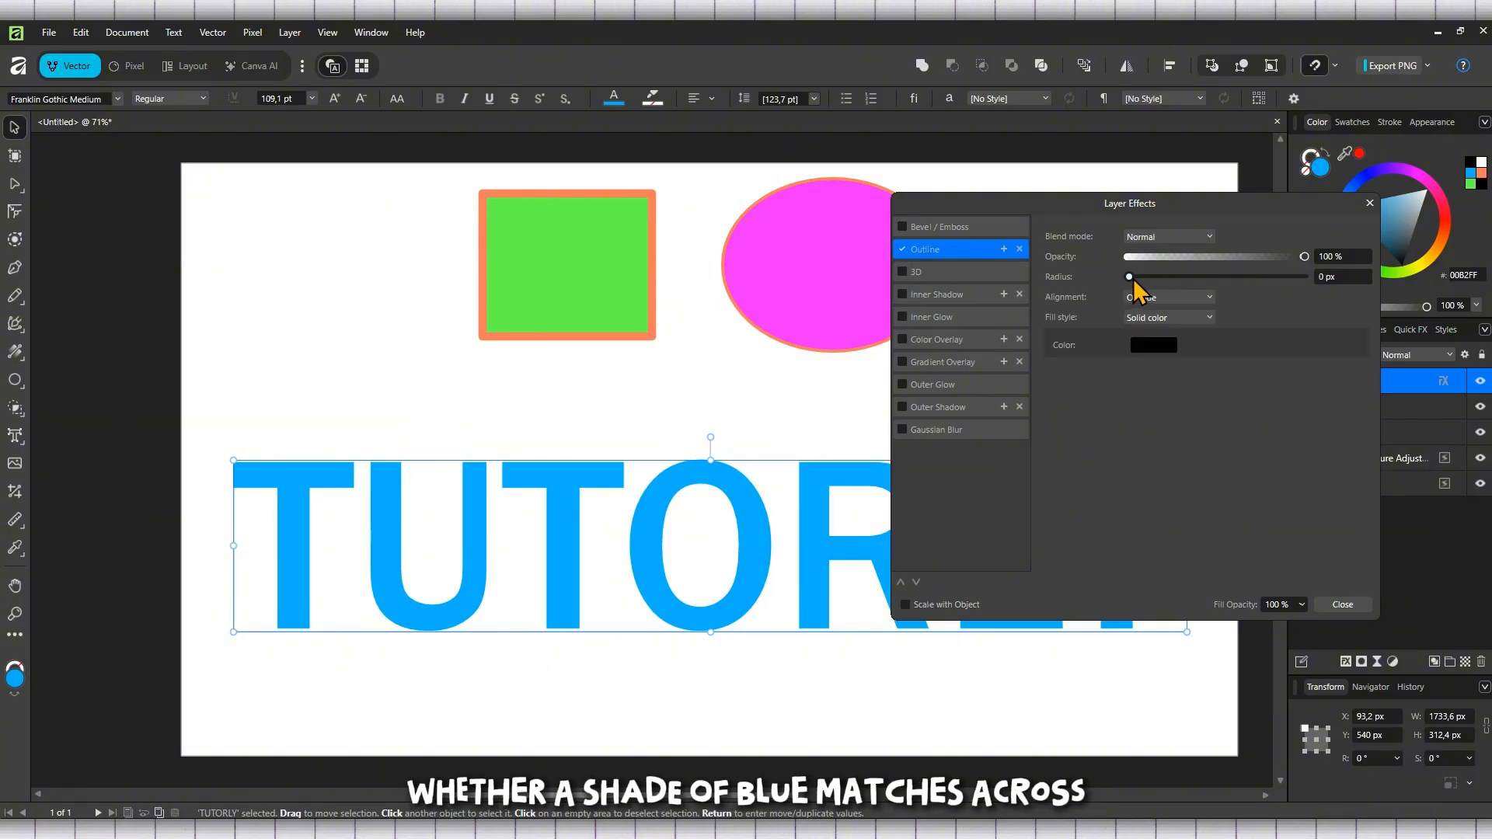
left_click_drag(1127, 275, 1180, 279)
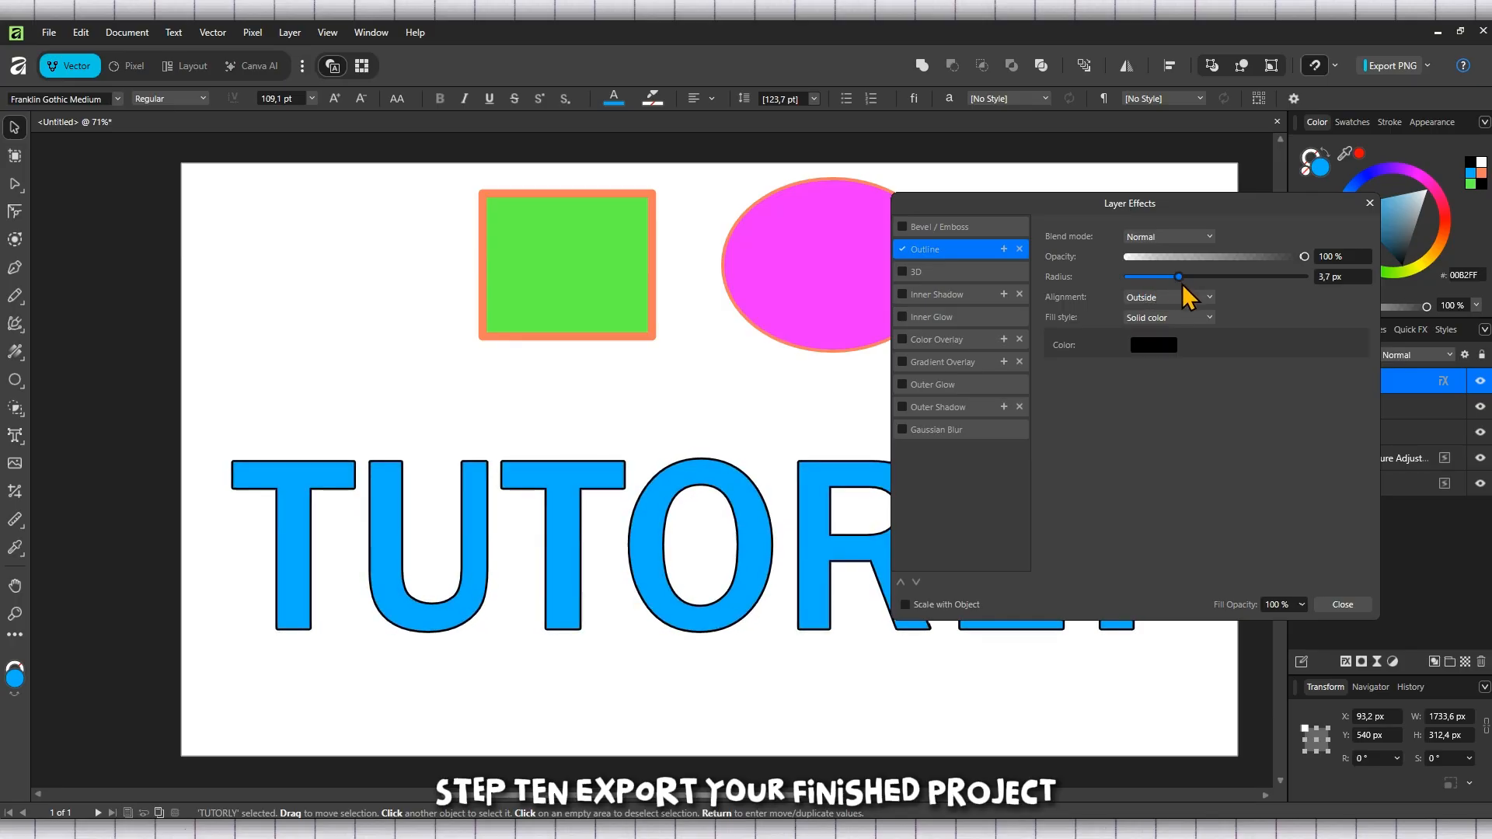
left_click(1166, 349)
left_click(1144, 390)
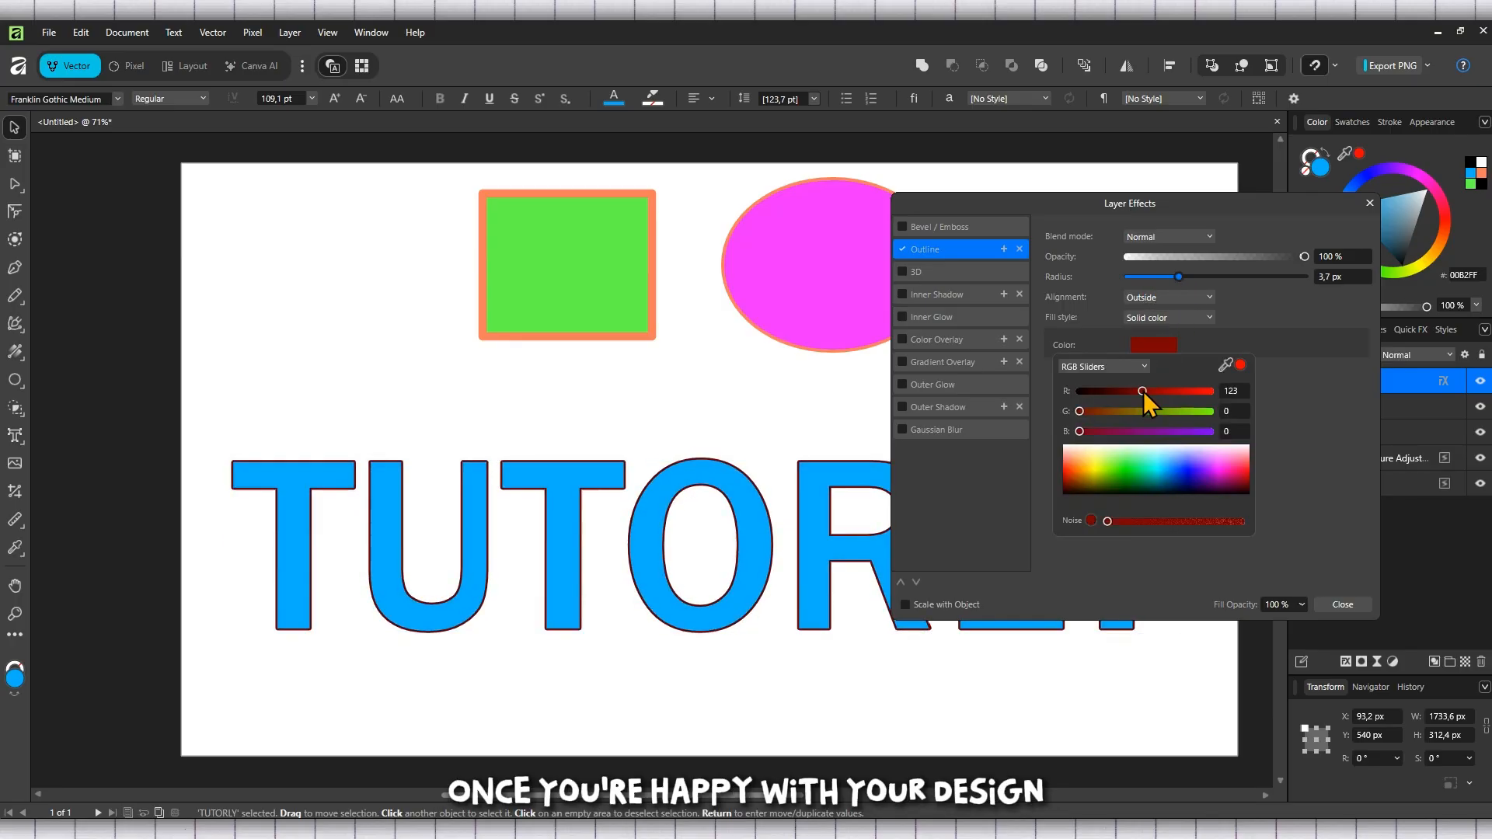
left_click_drag(1145, 393, 1197, 393)
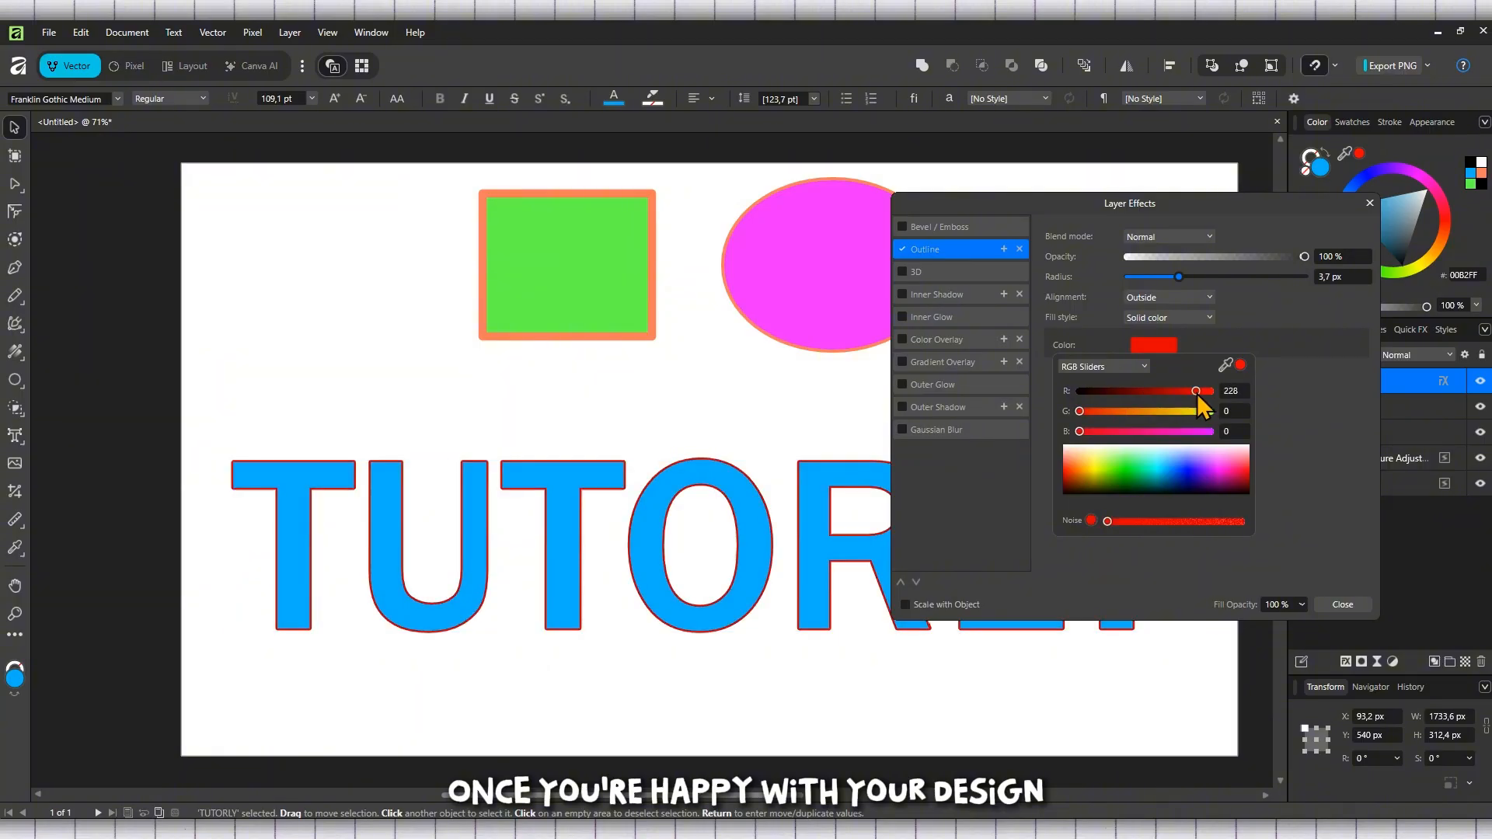
left_click(1370, 204)
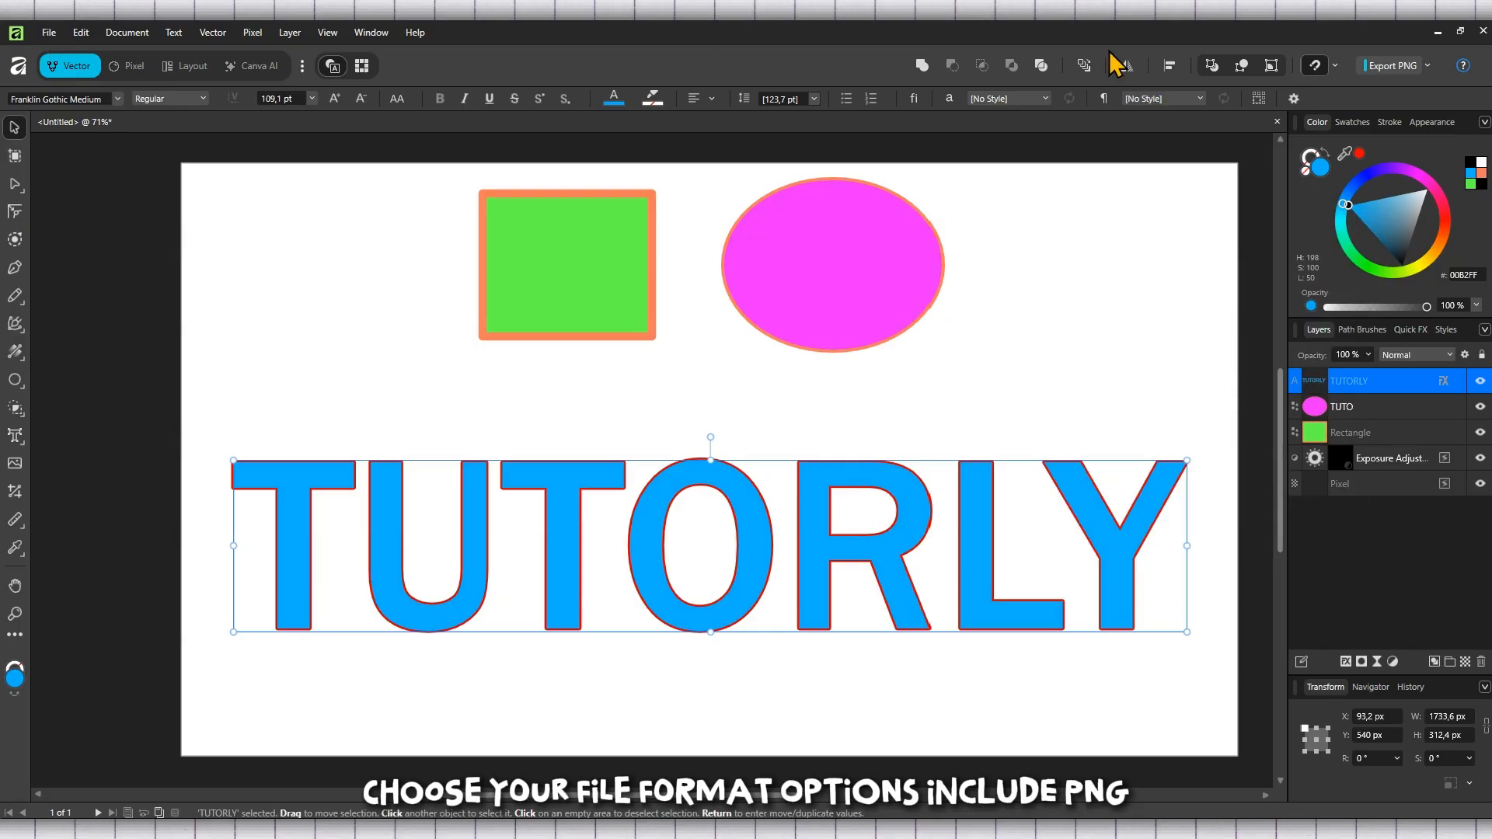
Step: Explore the export panel's format options and the PNG save dialog without exporting
left_click(1427, 66)
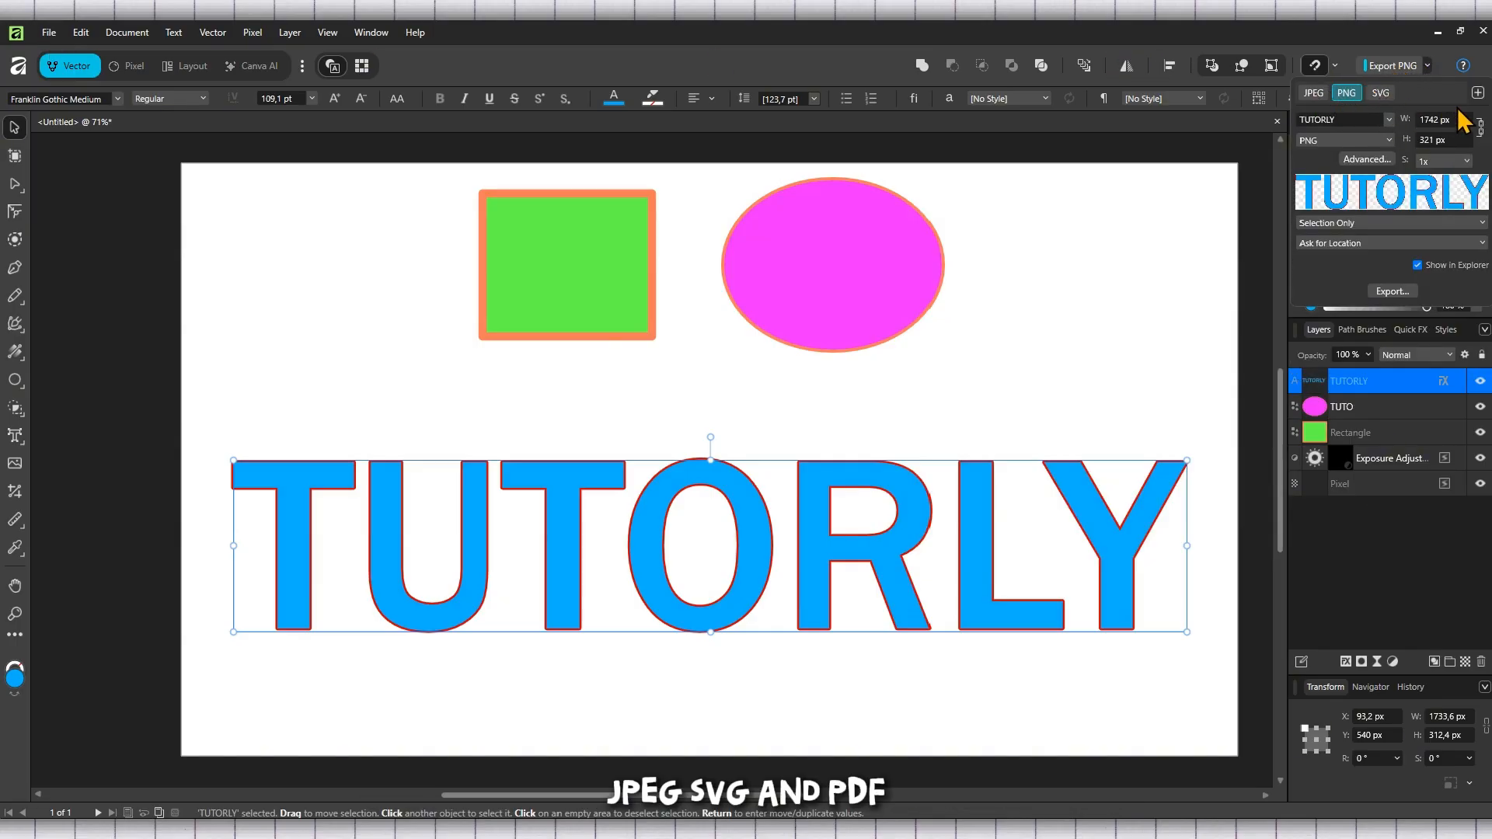
left_click(1364, 45)
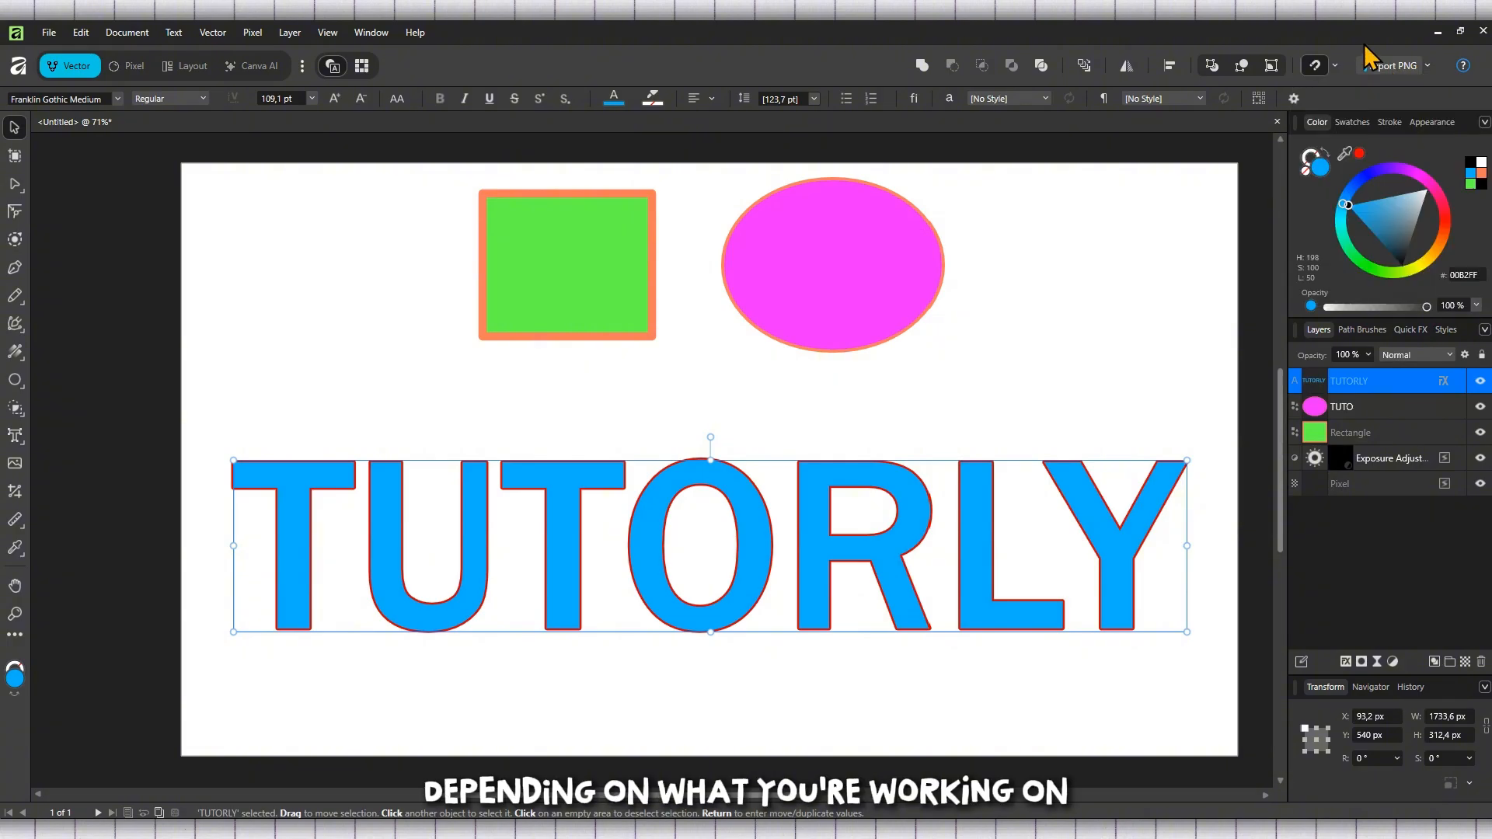
left_click(1427, 65)
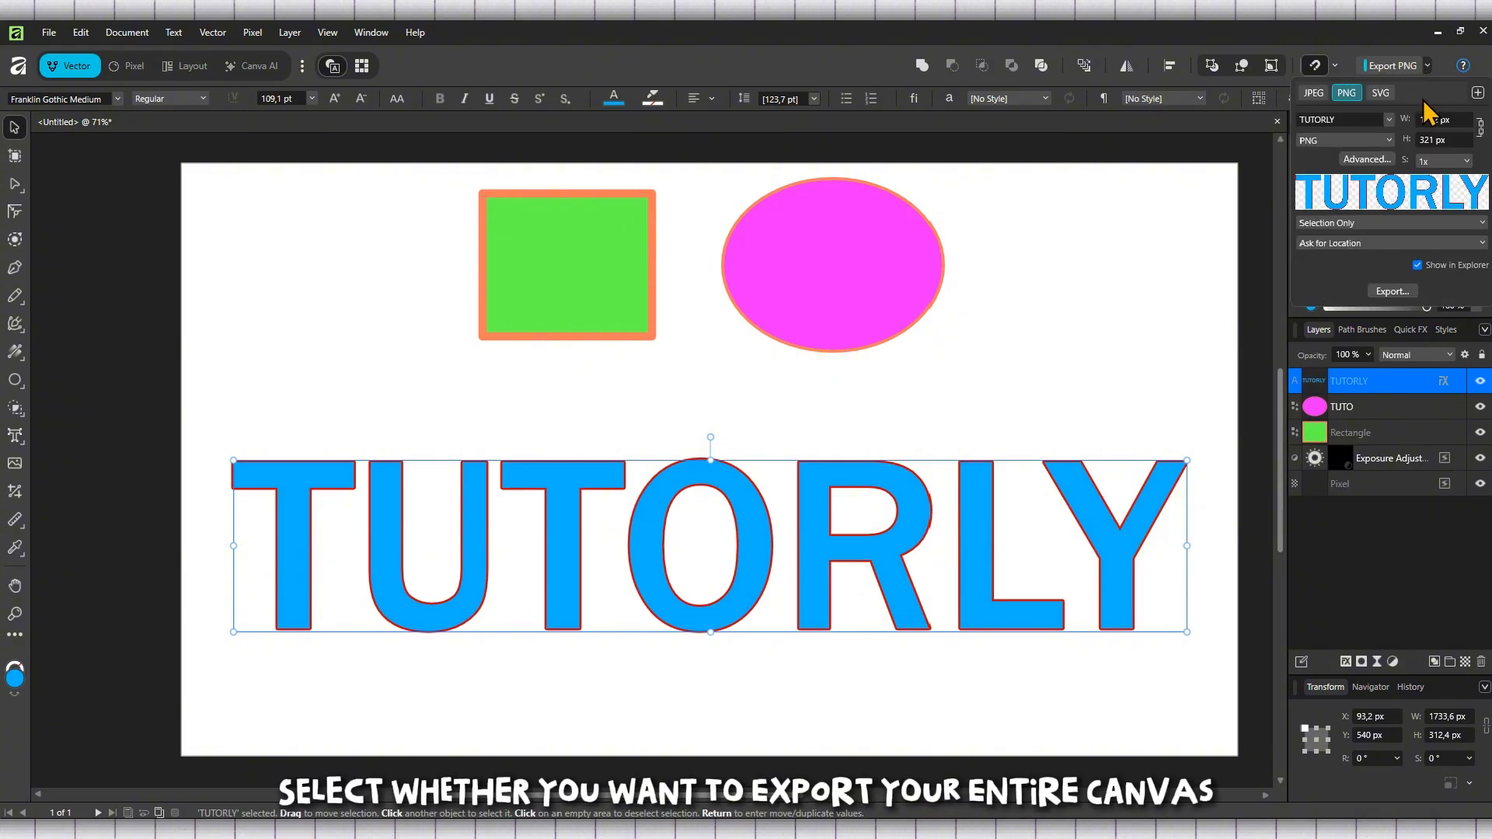
left_click(1478, 93)
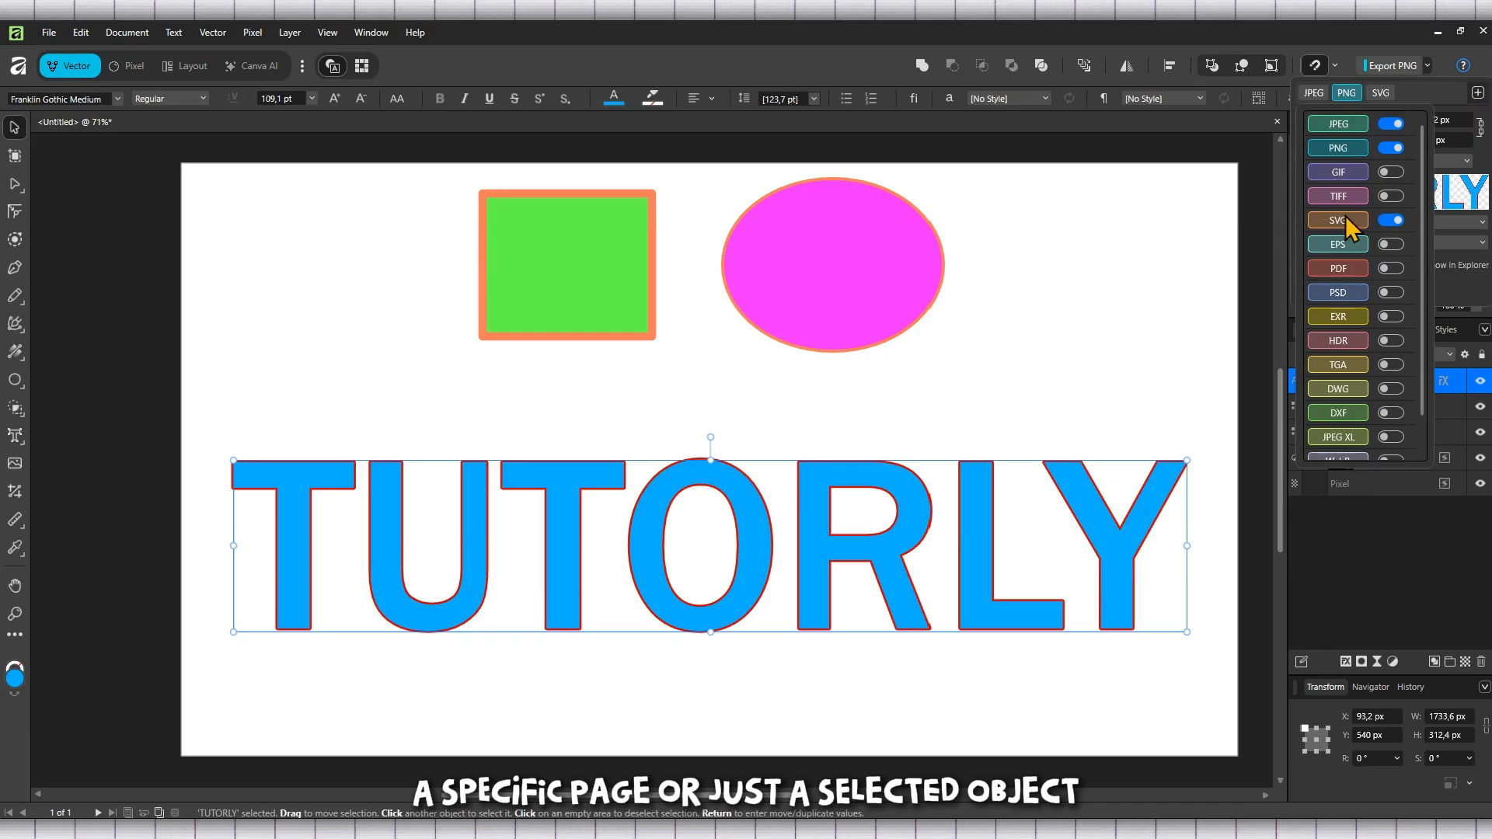
left_click(1438, 101)
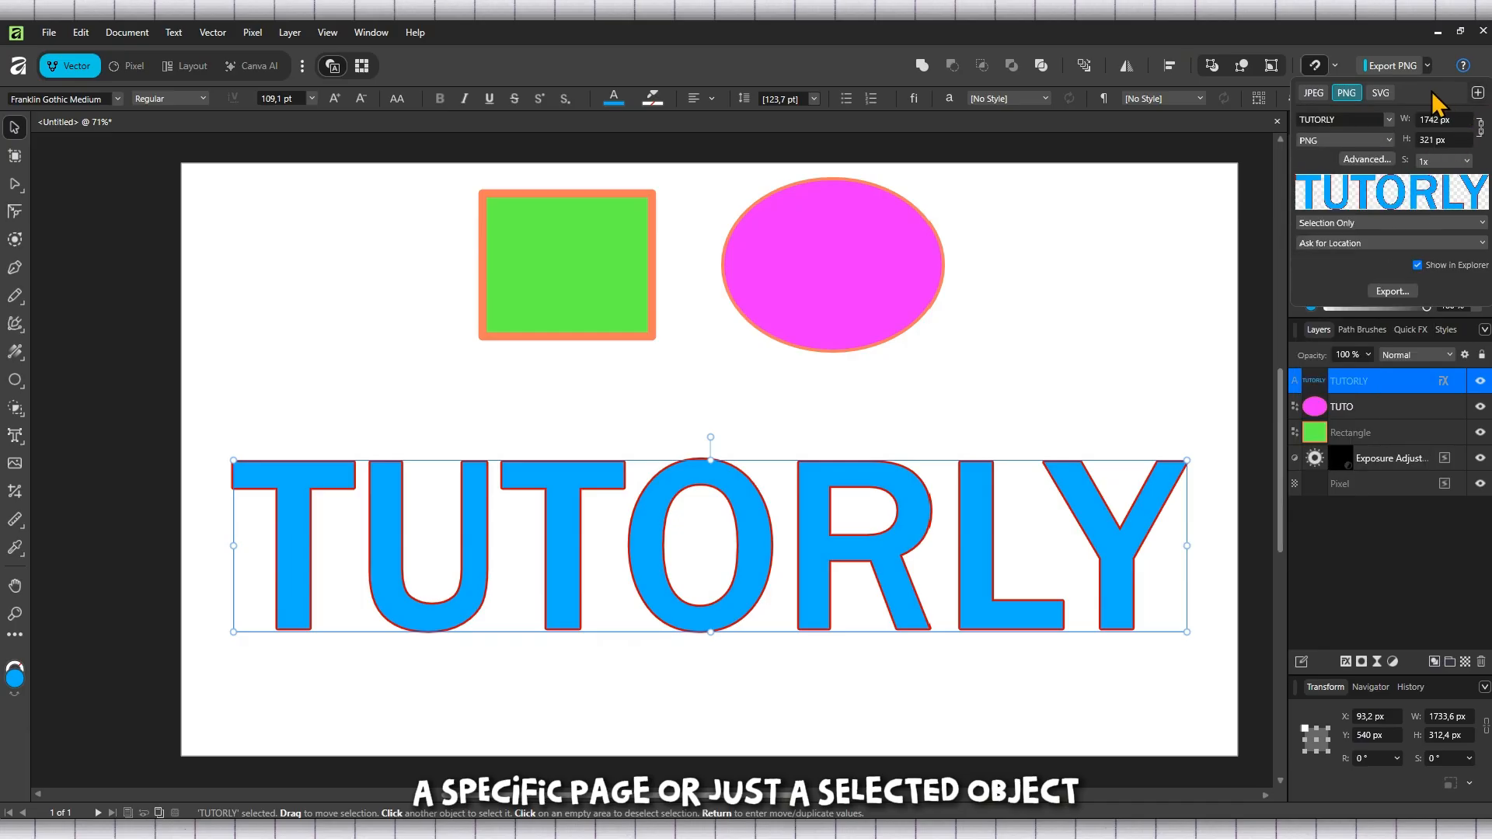
left_click(1429, 66)
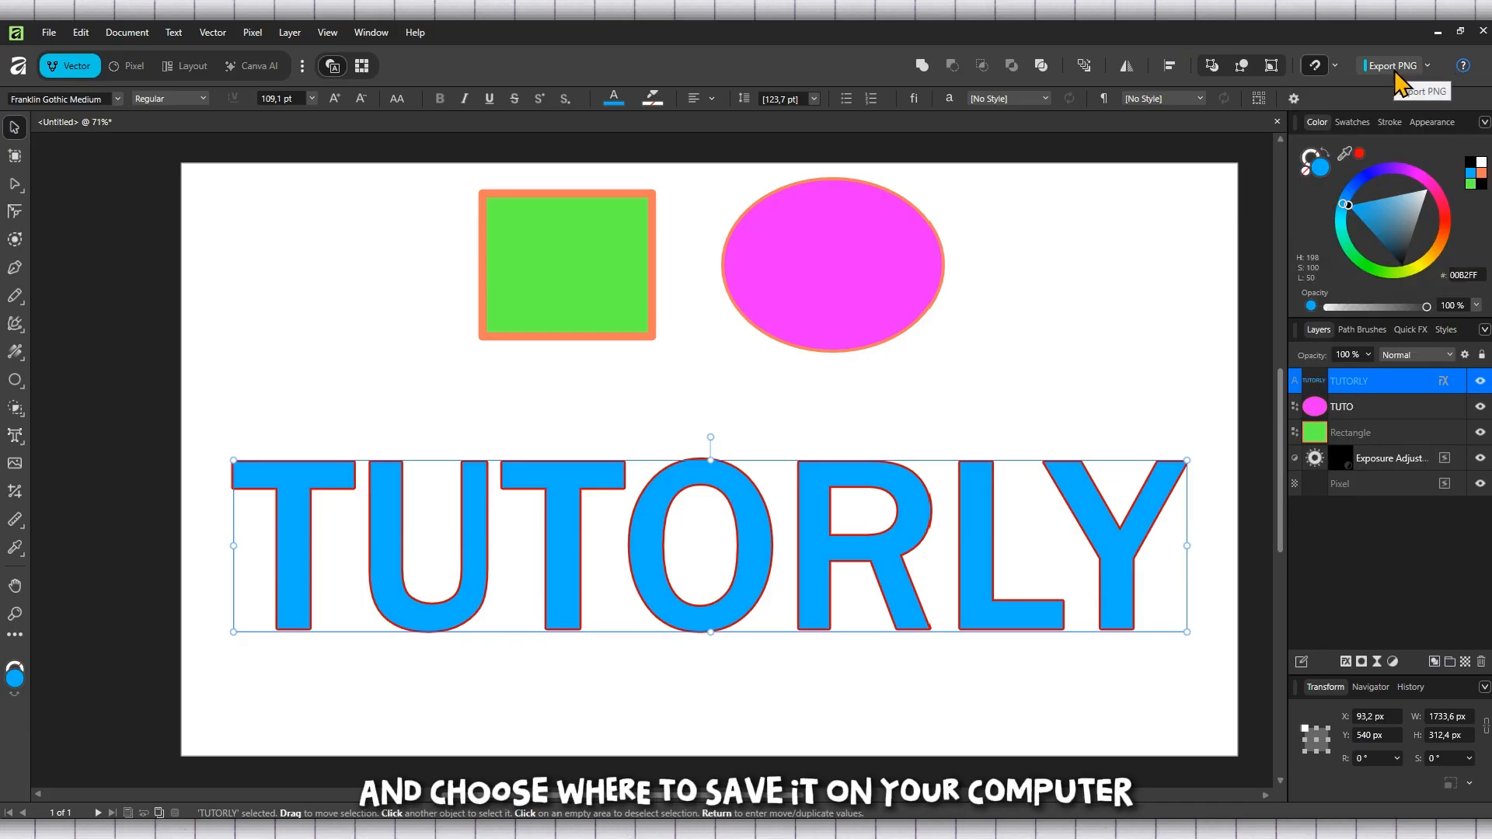
left_click(1394, 72)
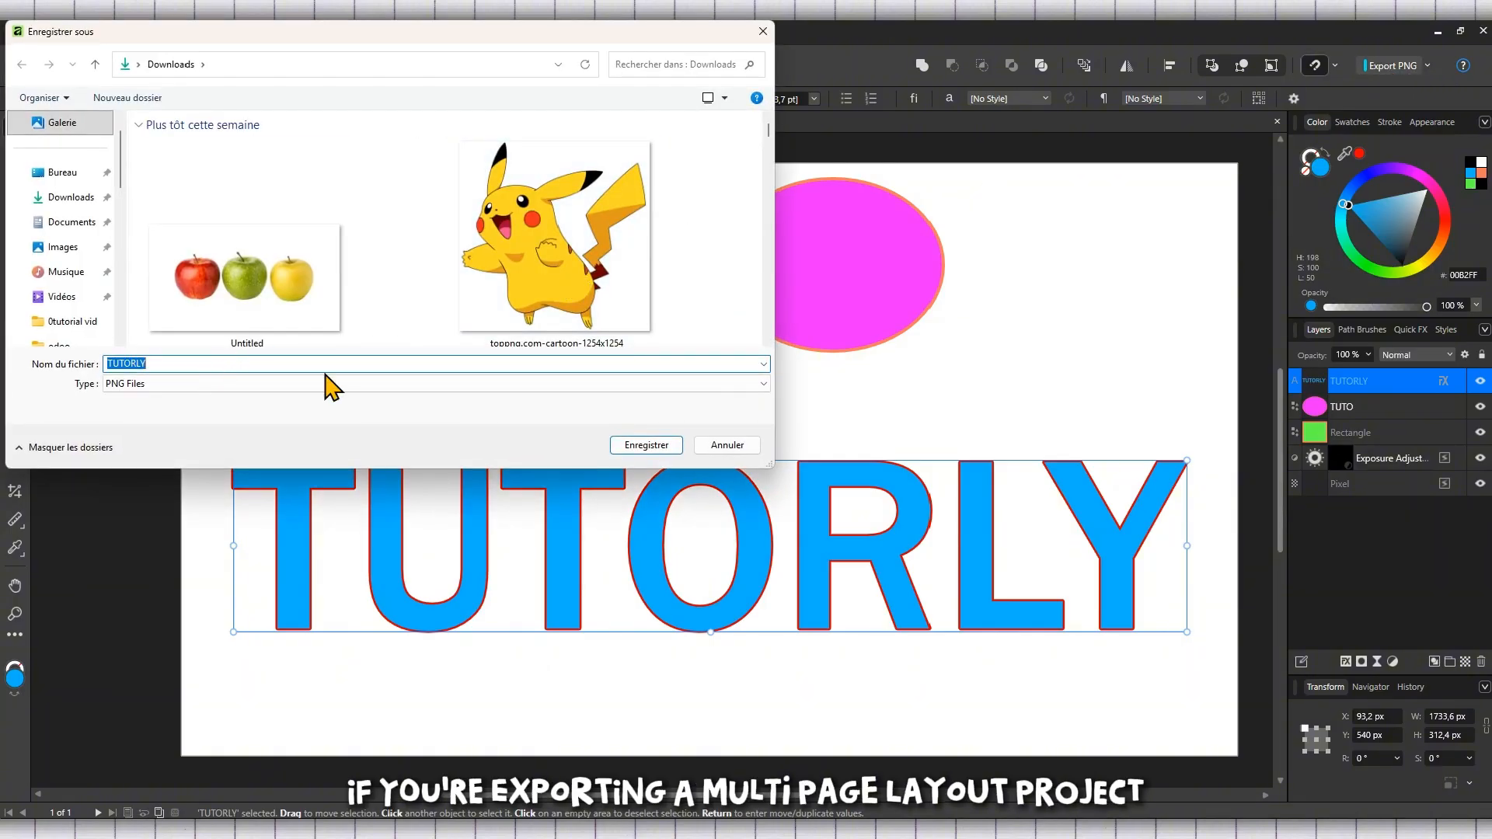
left_click_drag(532, 40, 666, 225)
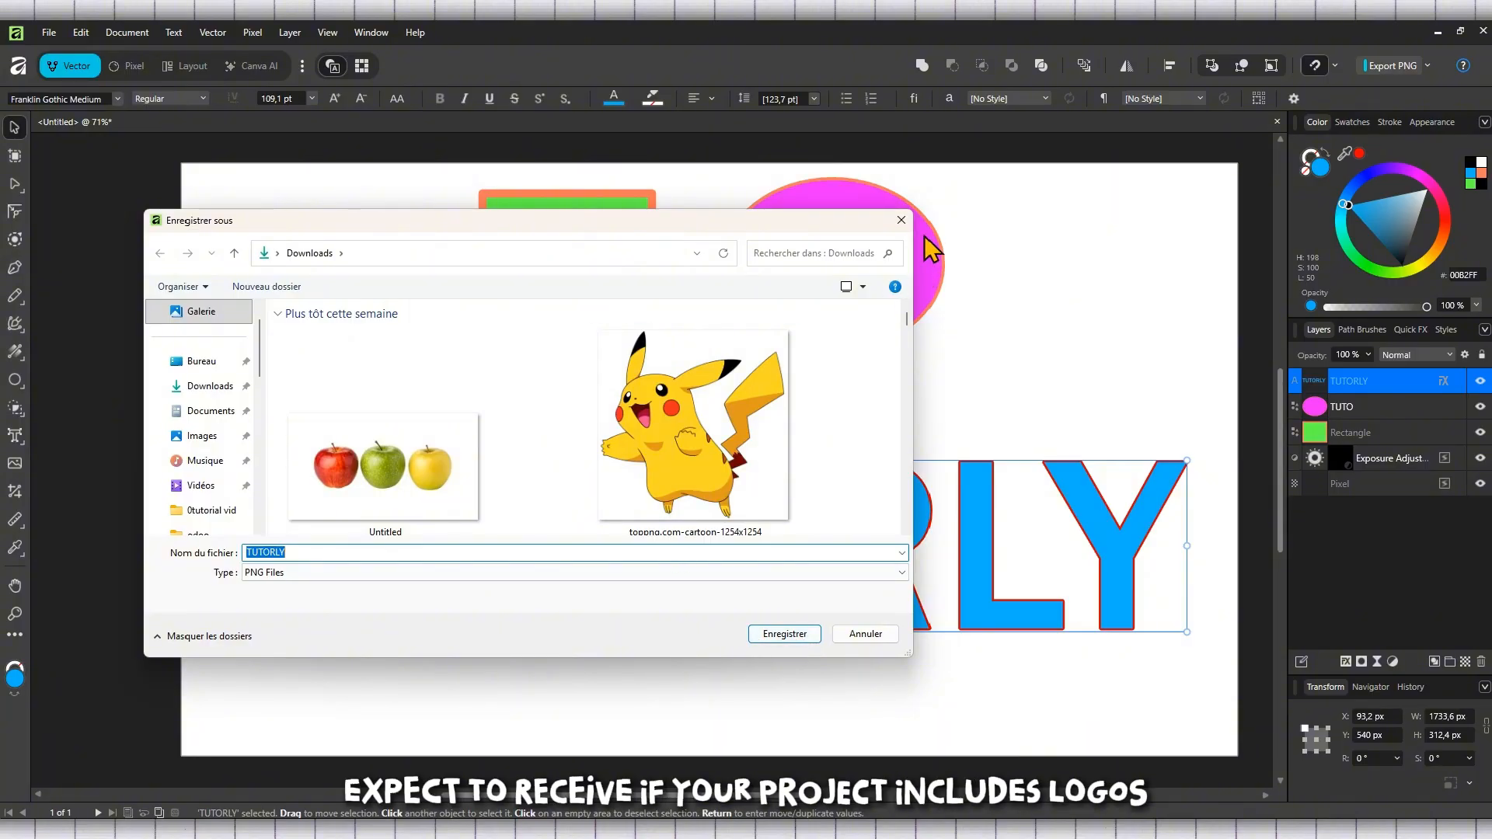
left_click(903, 221)
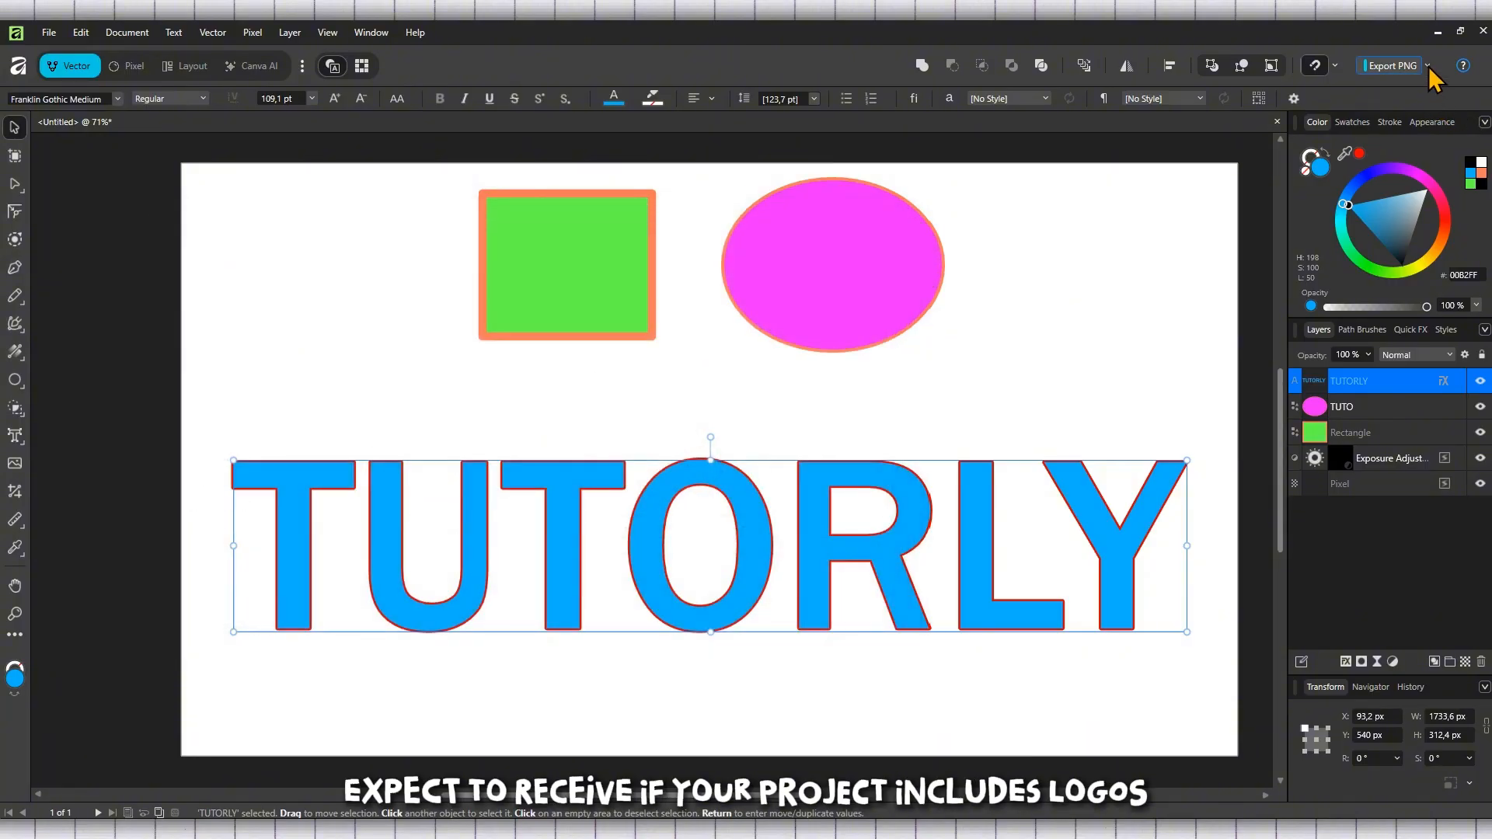
Step: Switch the export format to JPEG and open the JPEG save dialog, then cancel it
left_click(1427, 66)
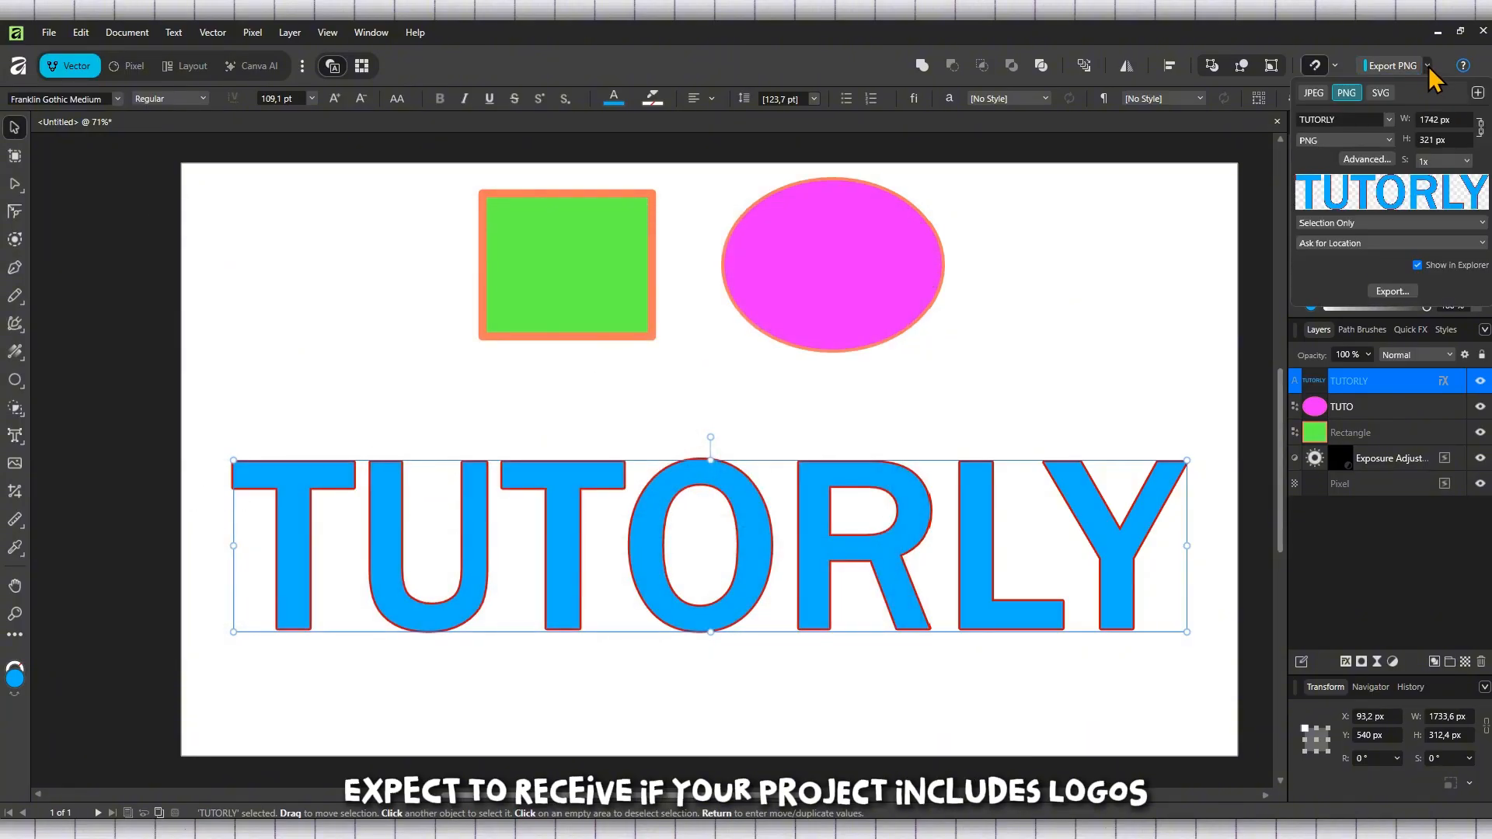
left_click(1317, 92)
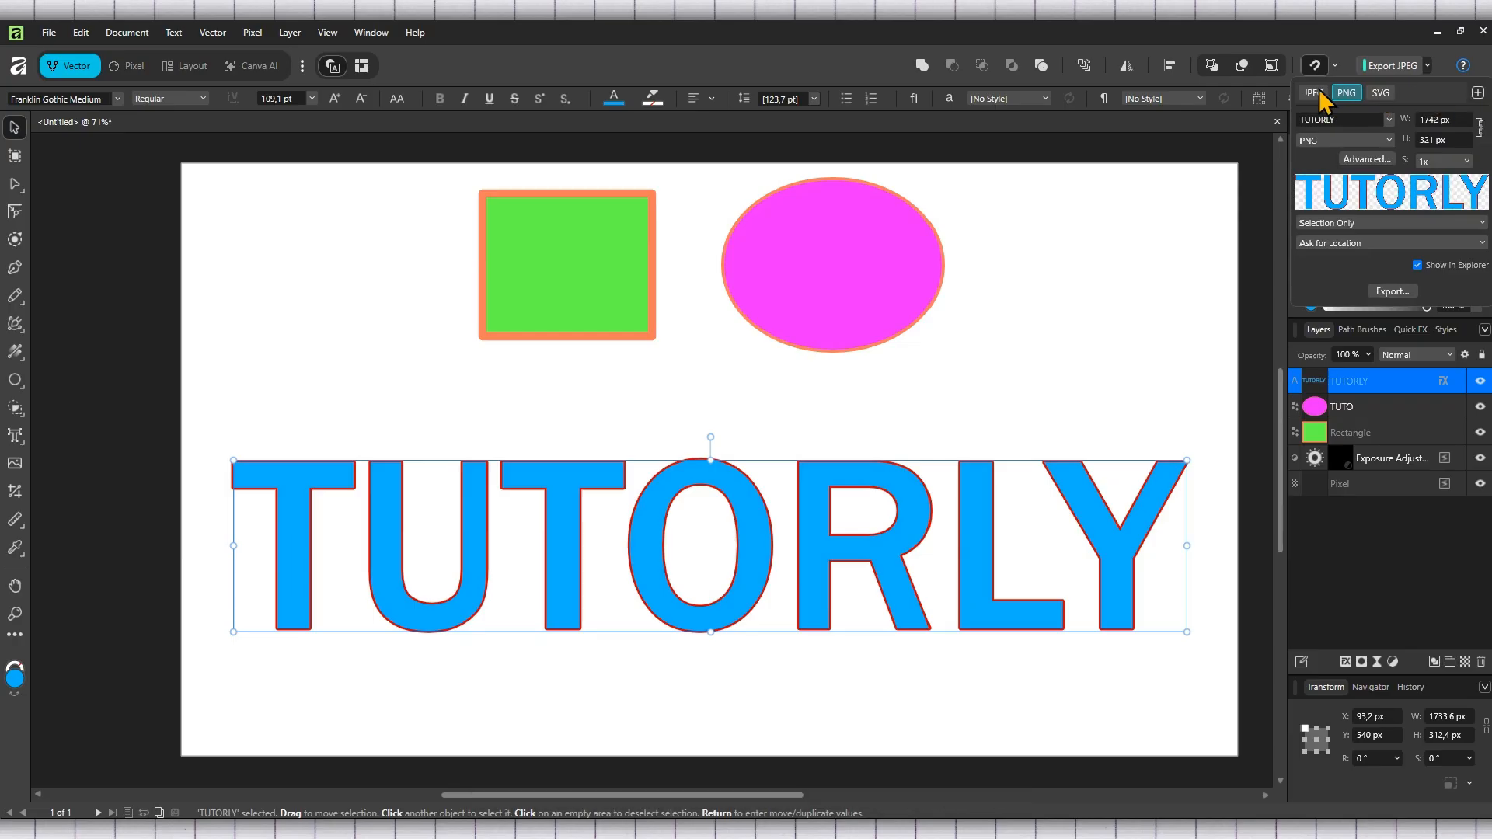
left_click(1432, 66)
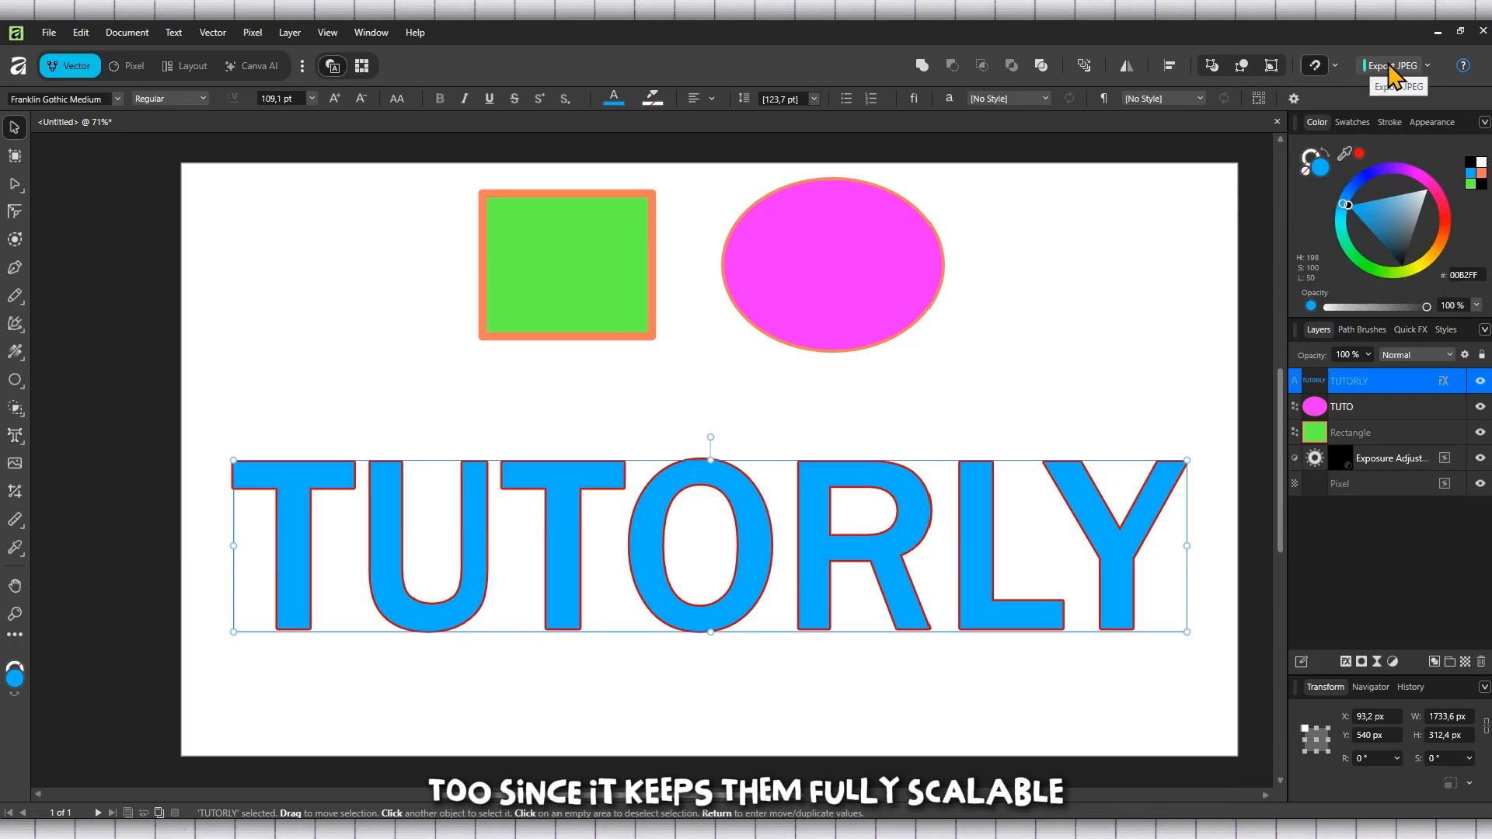
left_click(1391, 67)
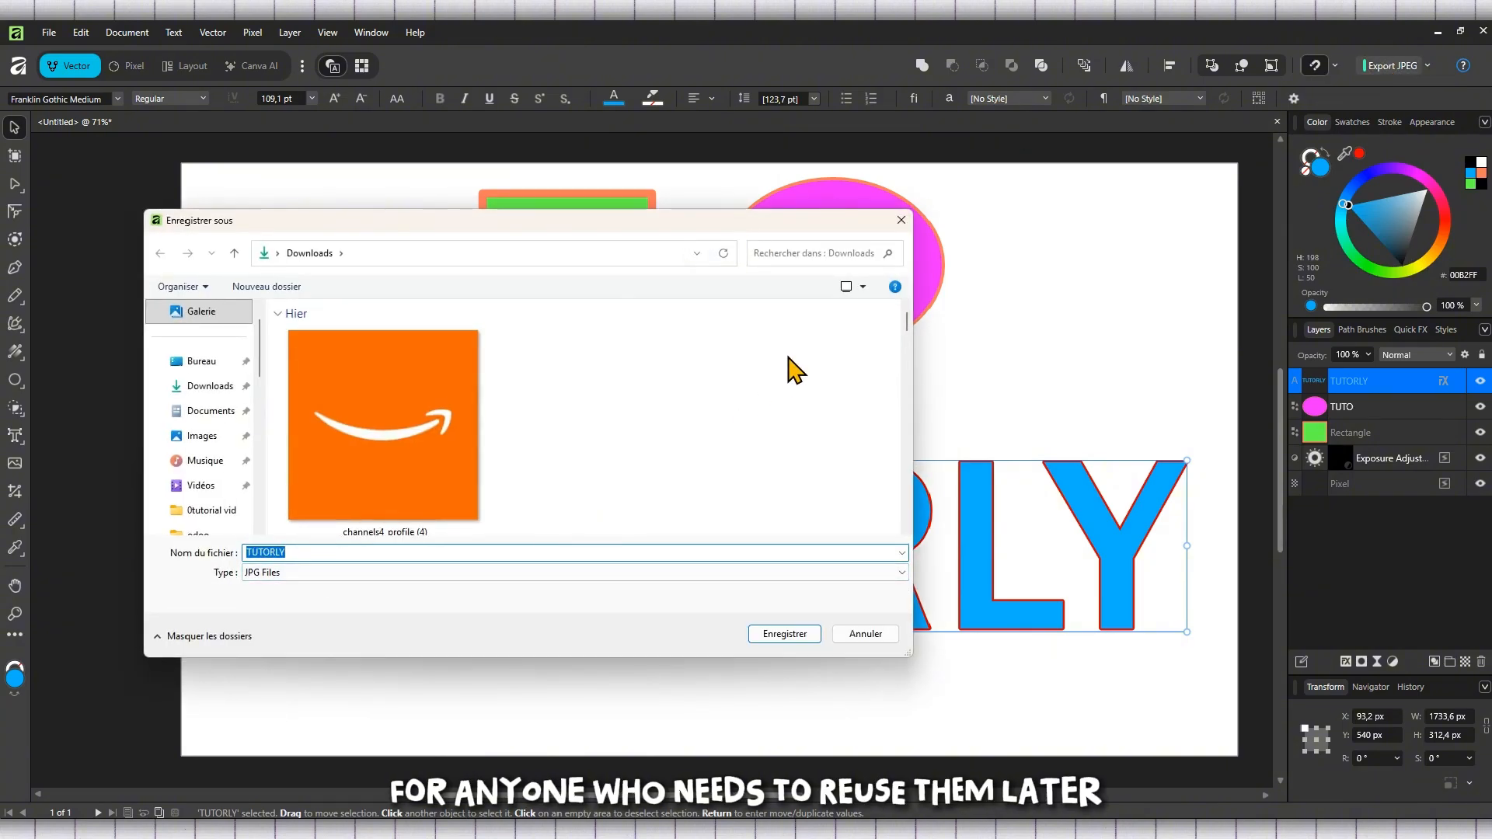
left_click(901, 222)
Step: Delete the green square and pink ellipse, and move the TUTORLY text up to about Y 384 px
left_click_drag(1061, 349, 381, 204)
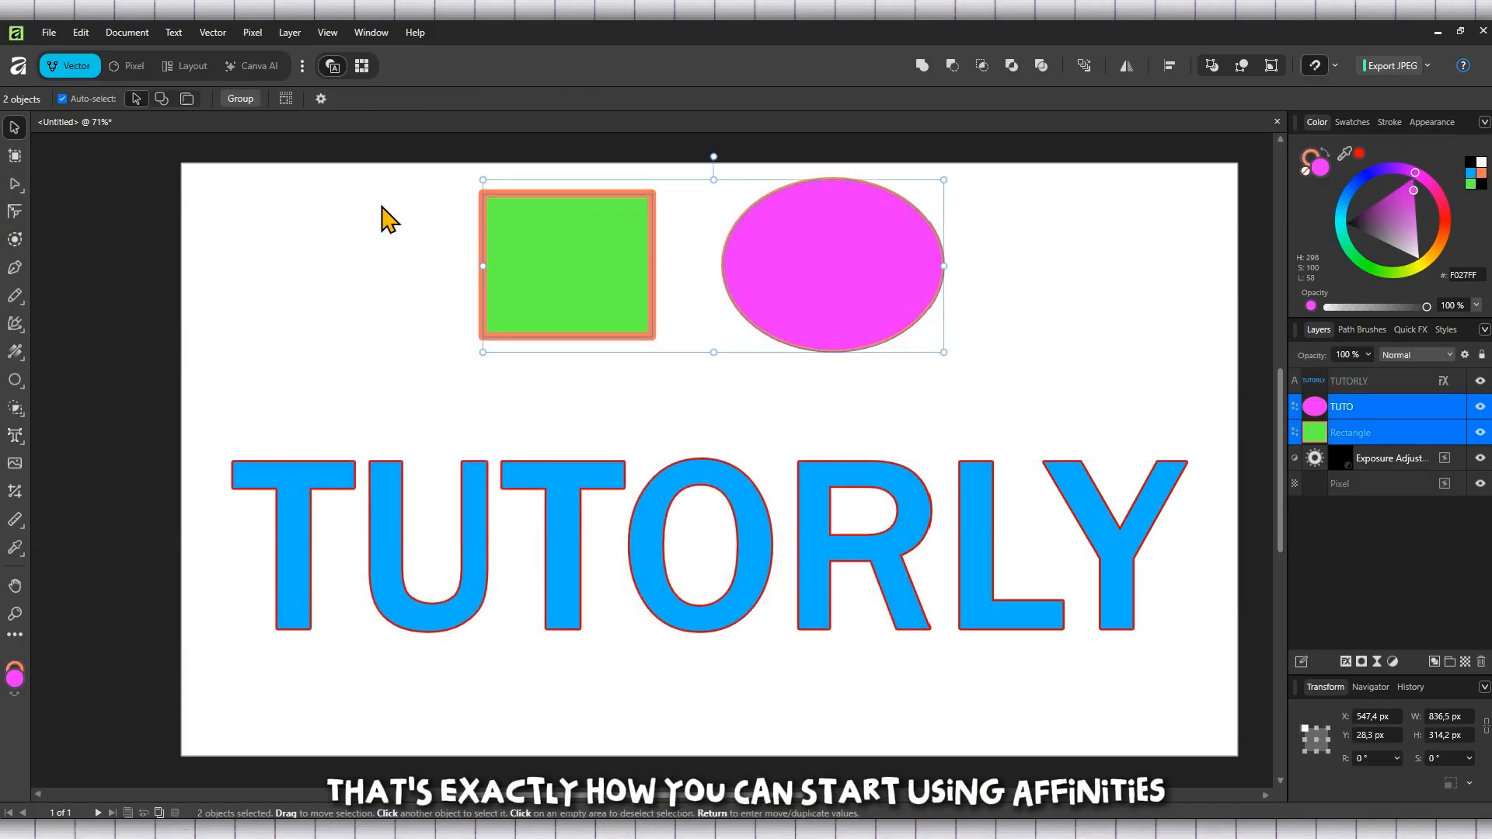
key("Delete")
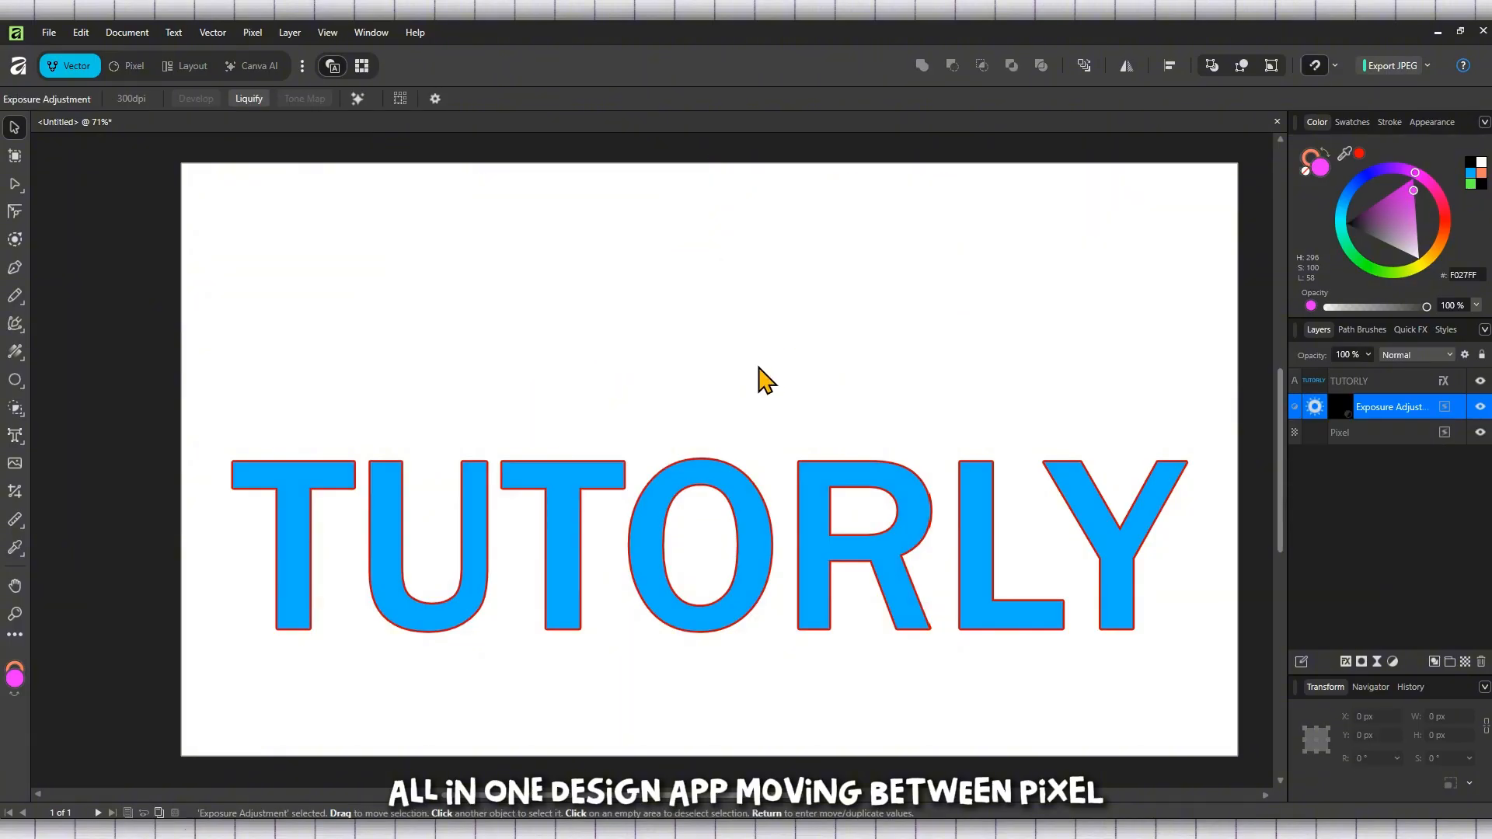
left_click_drag(694, 535, 695, 448)
right_click(575, 448)
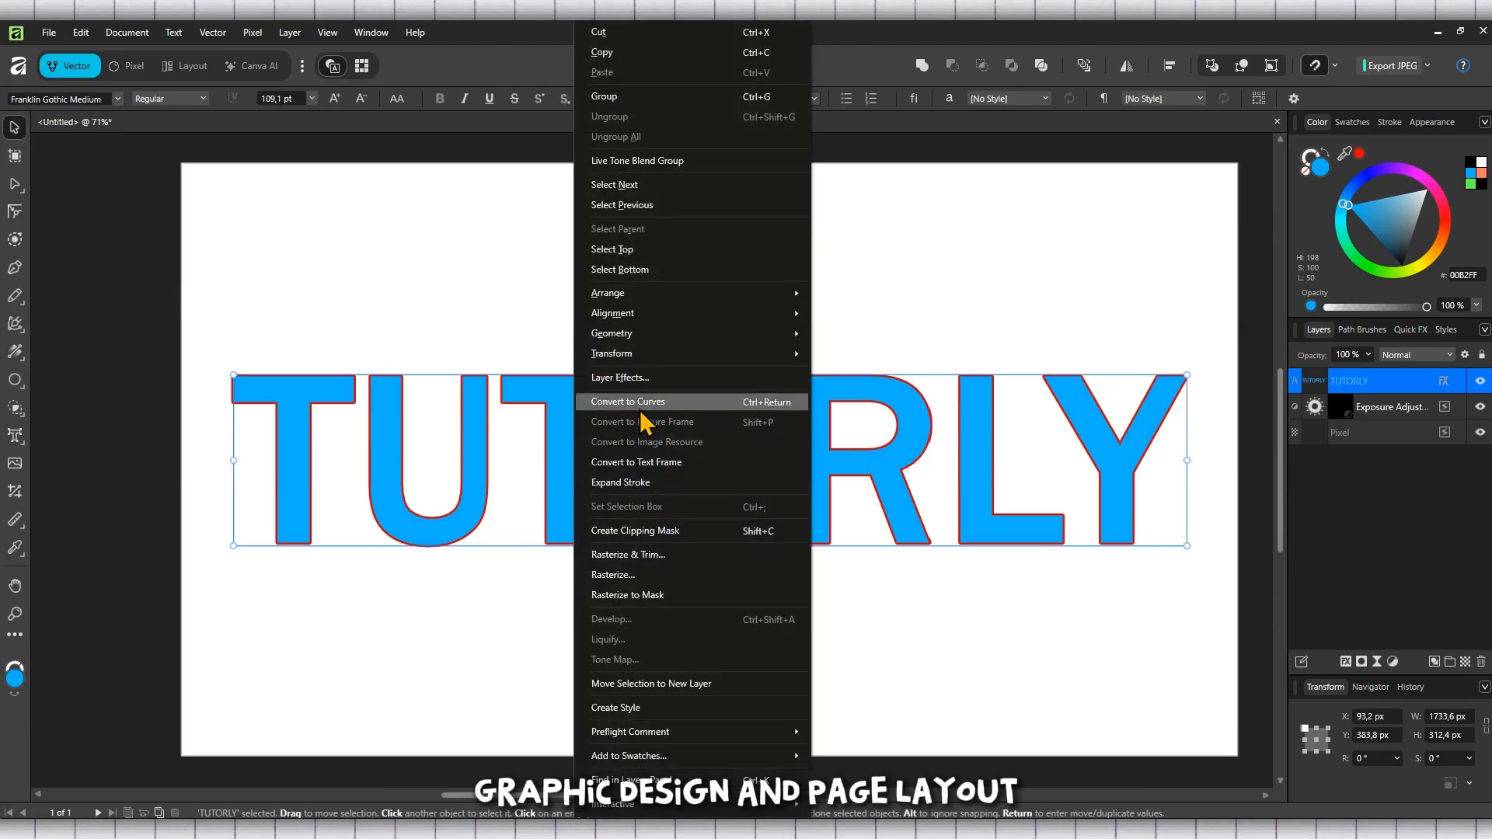
left_click(1041, 294)
left_click(1361, 387)
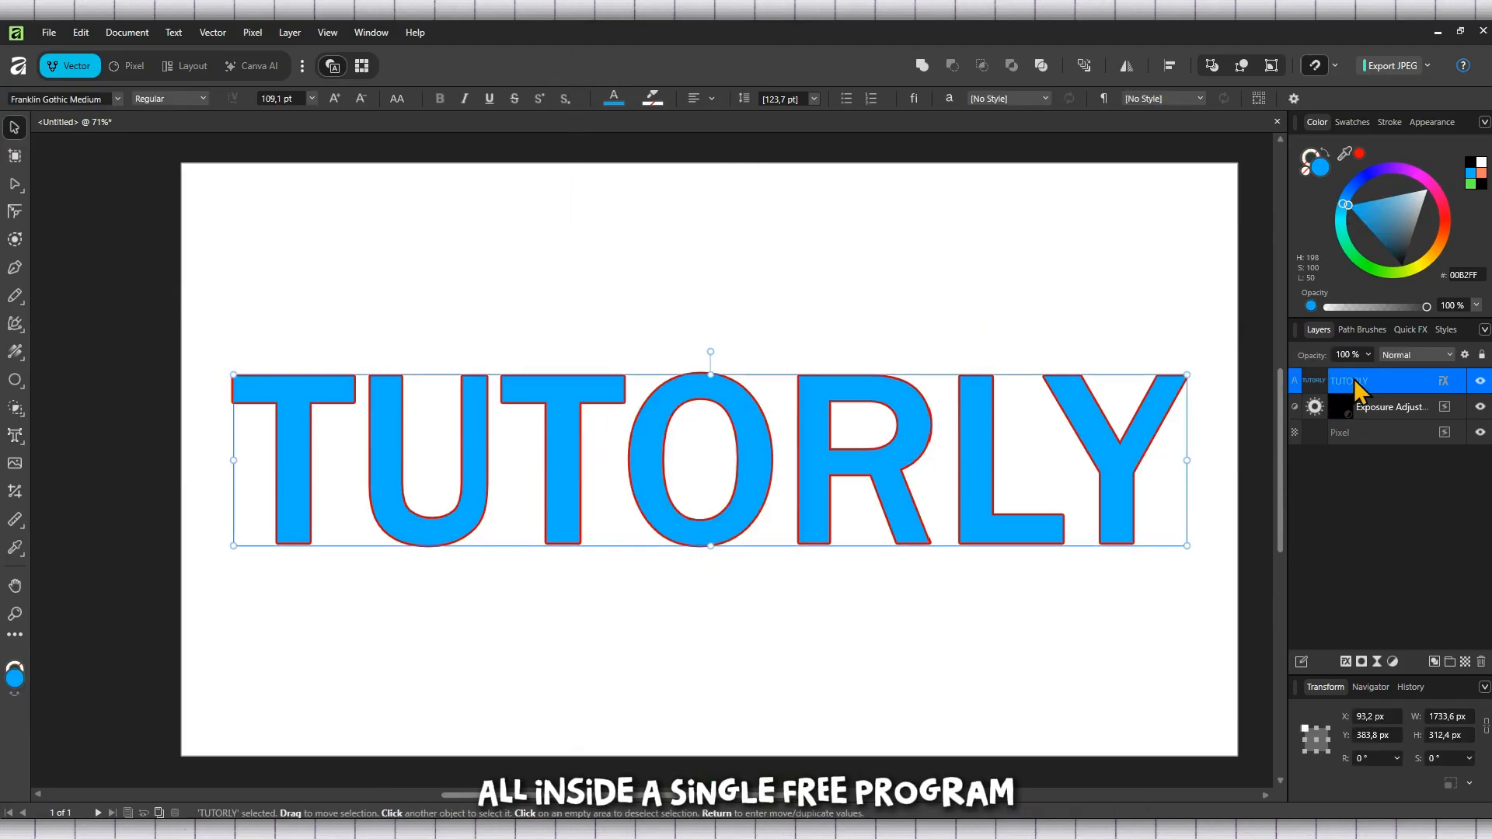
Step: Delete the Exposure Adjustment layer and move the text up to about Y 138 px
left_click(1368, 411)
right_click(1372, 415)
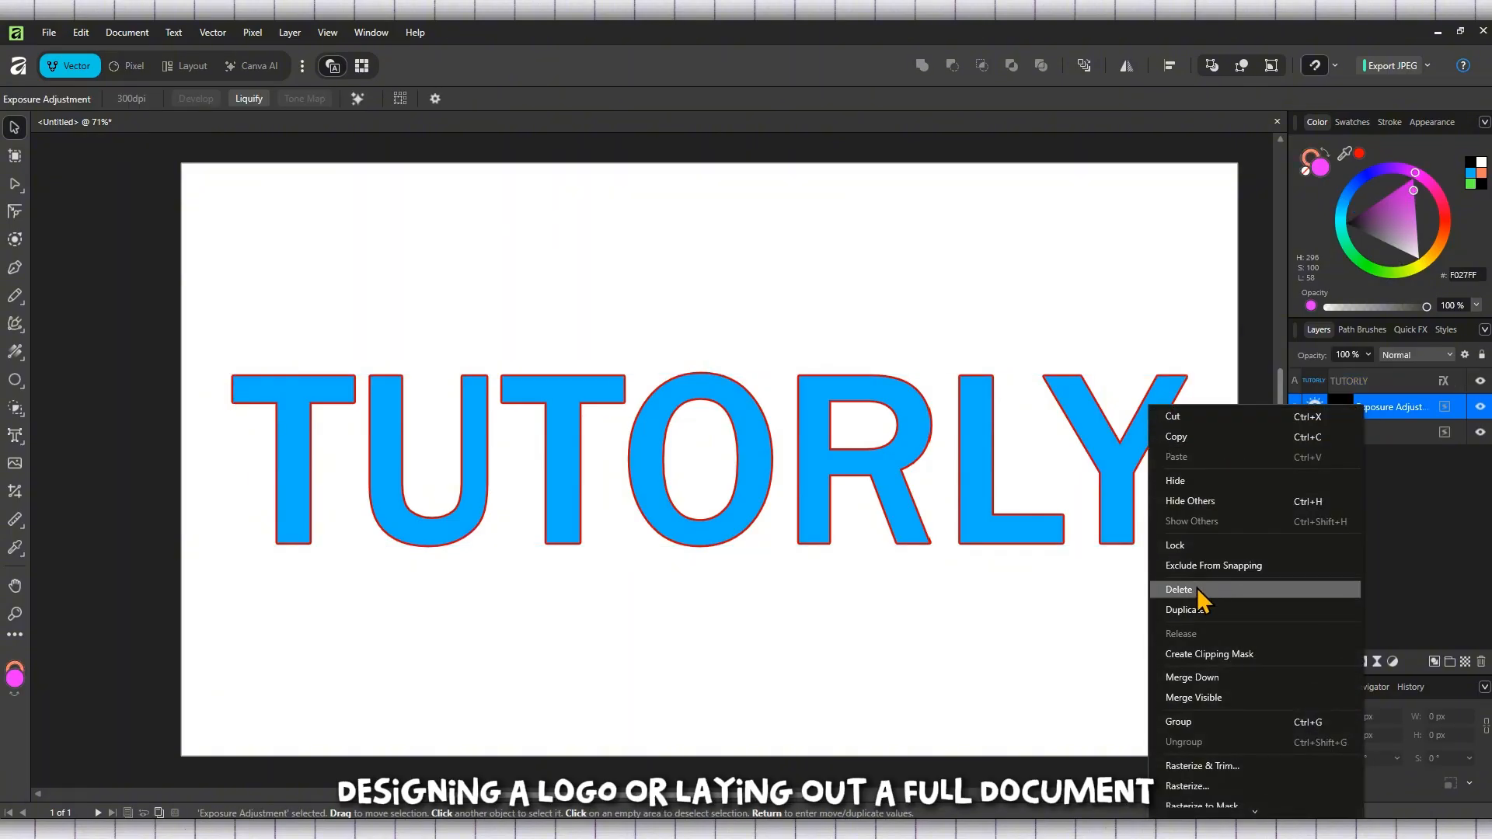
left_click(1201, 592)
left_click_drag(675, 419, 651, 320)
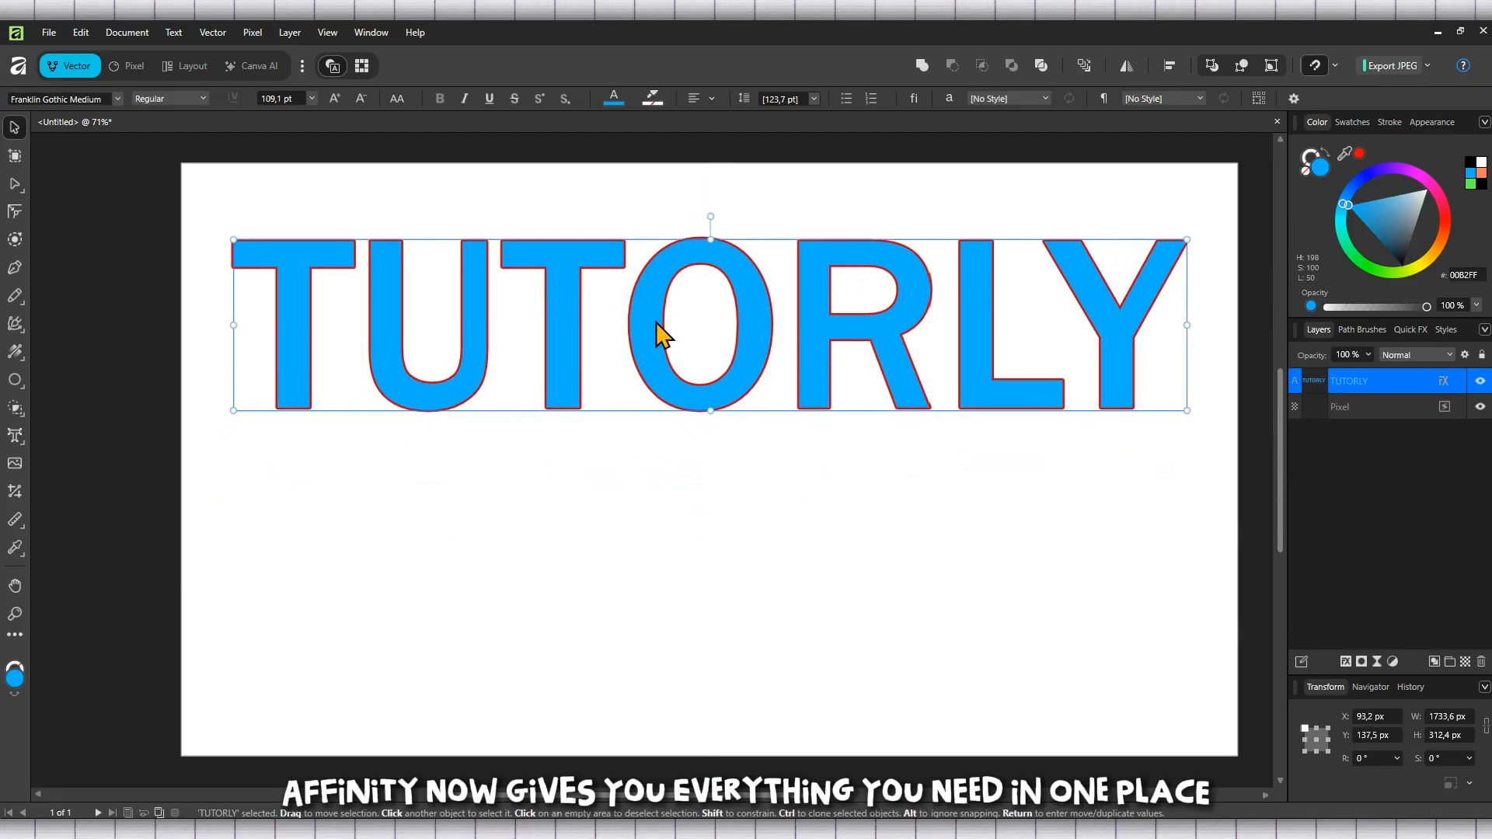
Step: Duplicate the TUTORLY text layer, place the copy below at about Y 617 px, and select both copies
right_click(1372, 380)
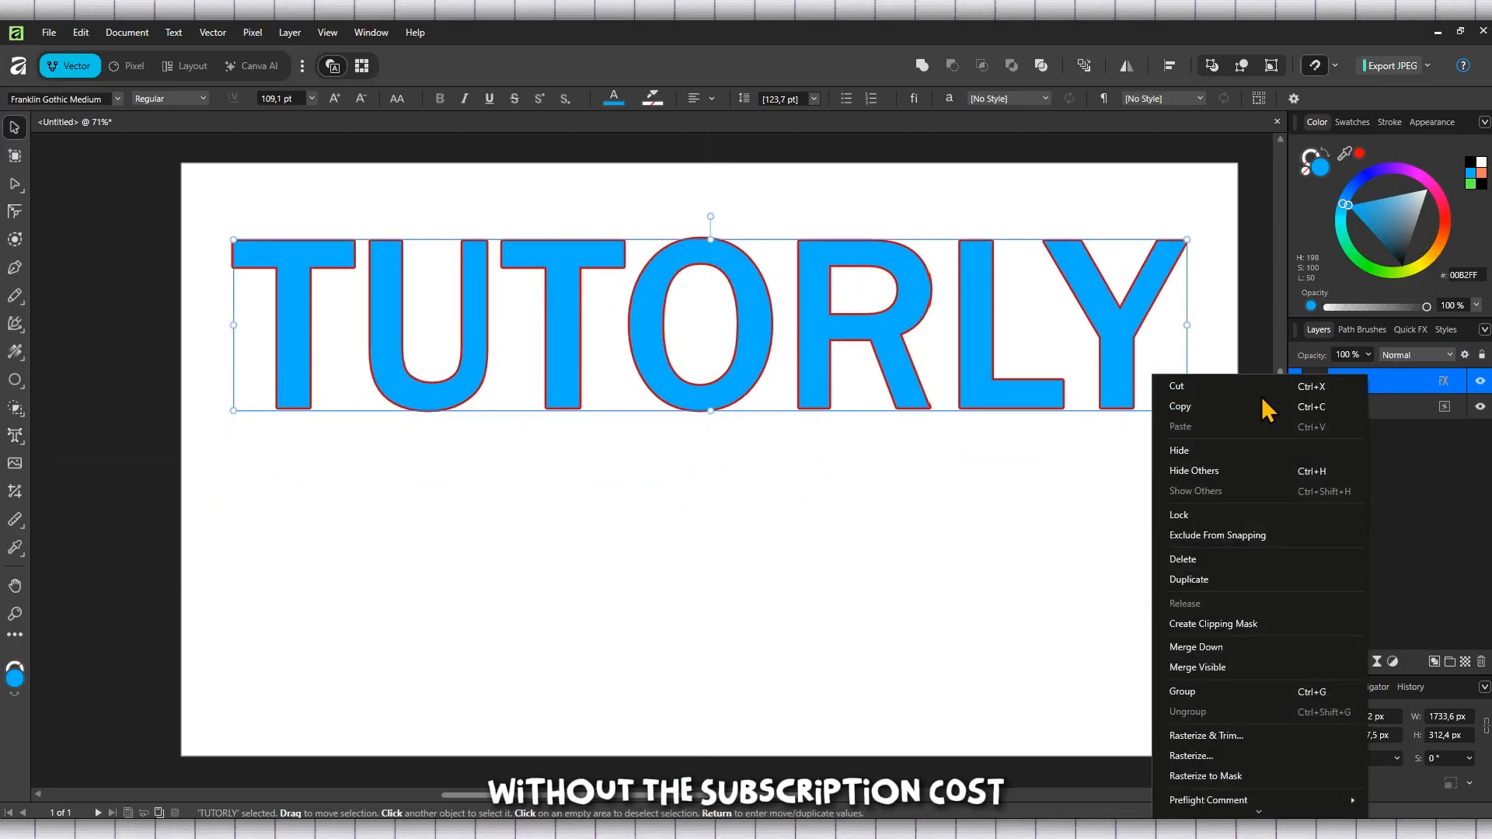
left_click(1251, 581)
left_click_drag(805, 350, 795, 610)
left_click(1222, 209)
left_click_drag(1213, 197, 178, 746)
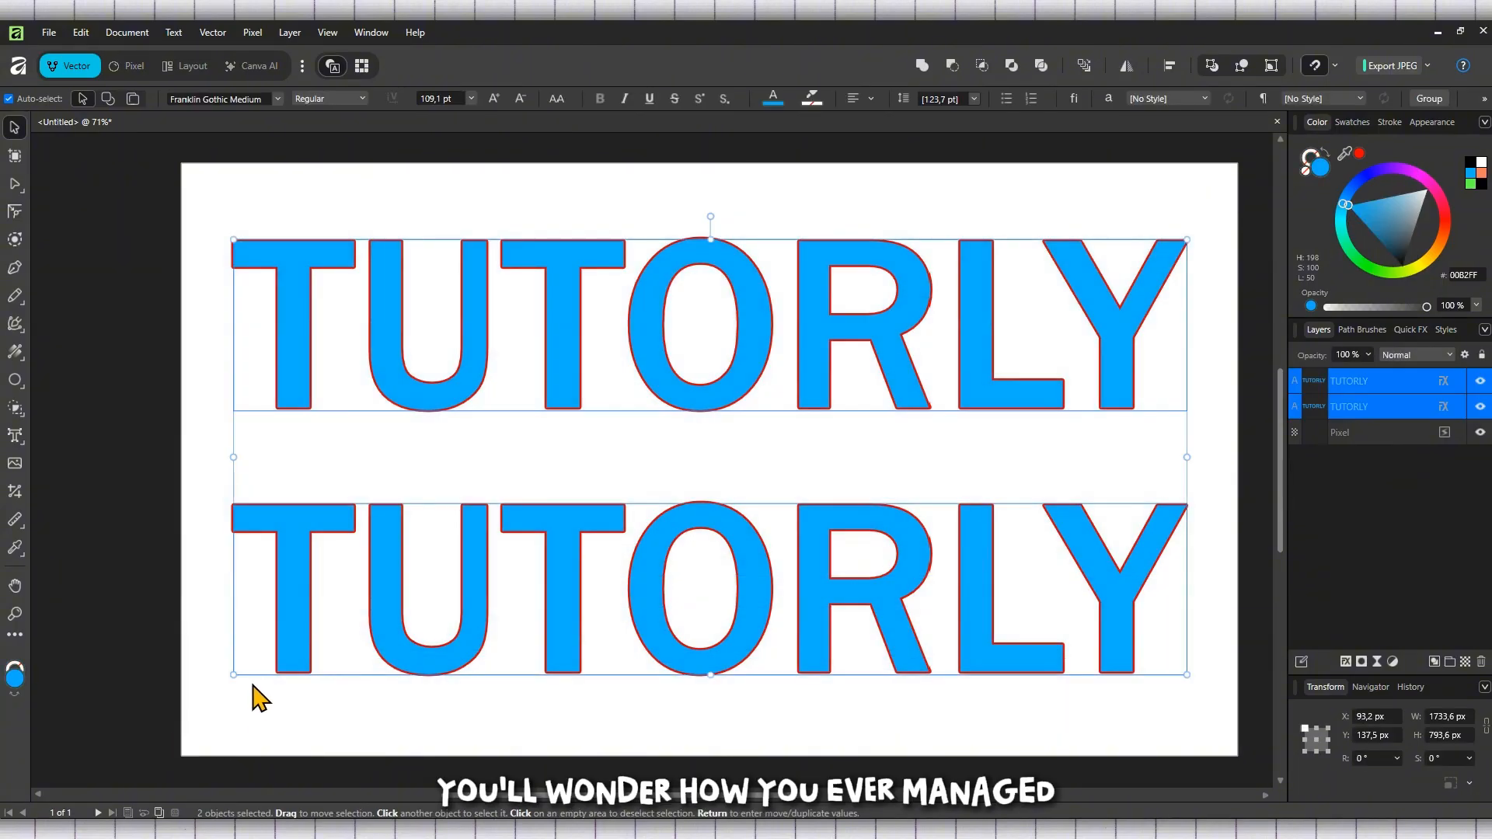